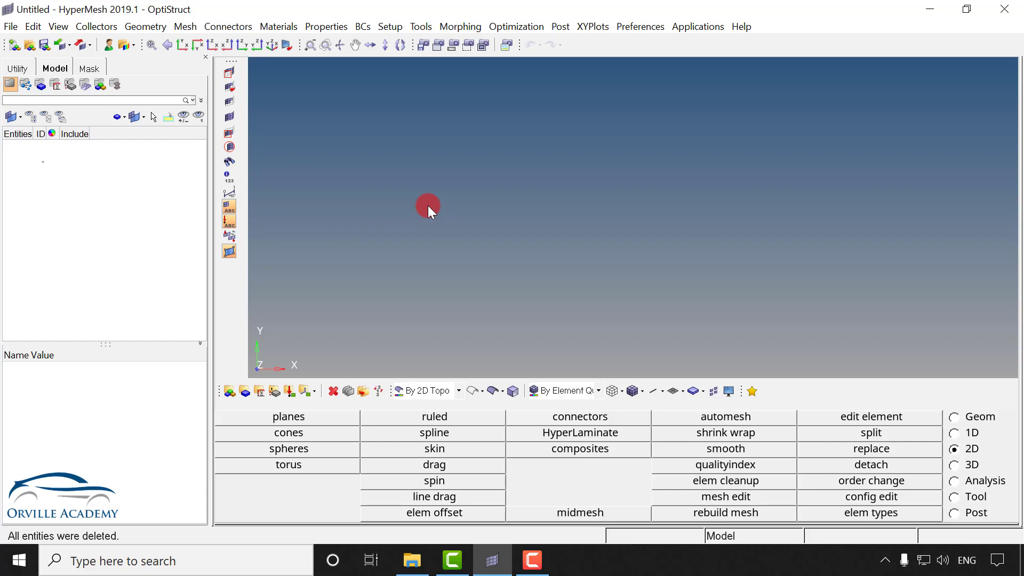
Step: Open the Front_Truss_EnggC.hm model from the Front_Truss_EnggC folder and set the element color mode to By Comp
{"action": "left_click", "coordinate": [26, 46]}
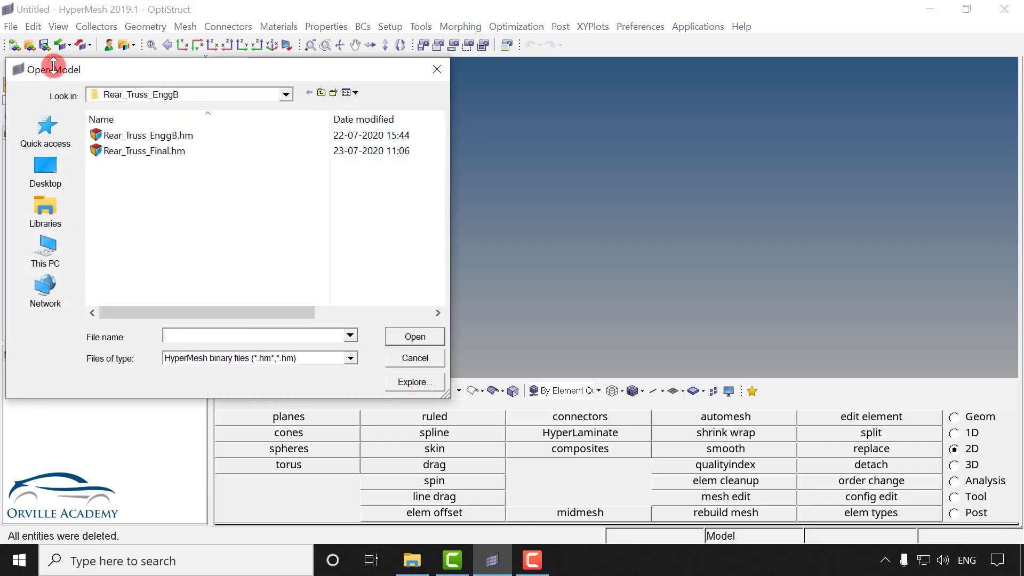
{"action": "left_click", "coordinate": [320, 94]}
{"action": "double_click", "coordinate": [181, 134]}
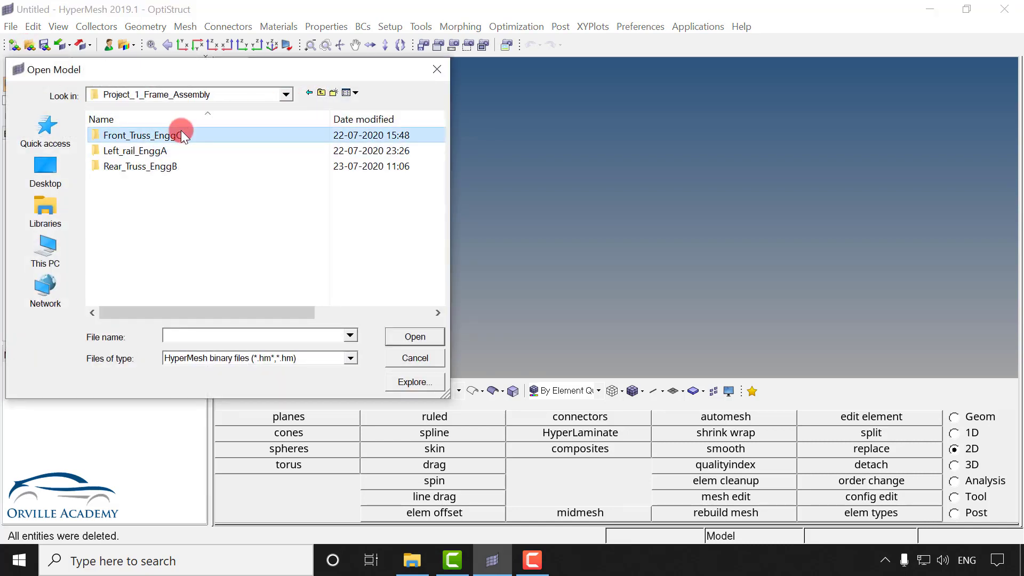
{"action": "left_click", "coordinate": [155, 137]}
{"action": "double_click", "coordinate": [154, 135]}
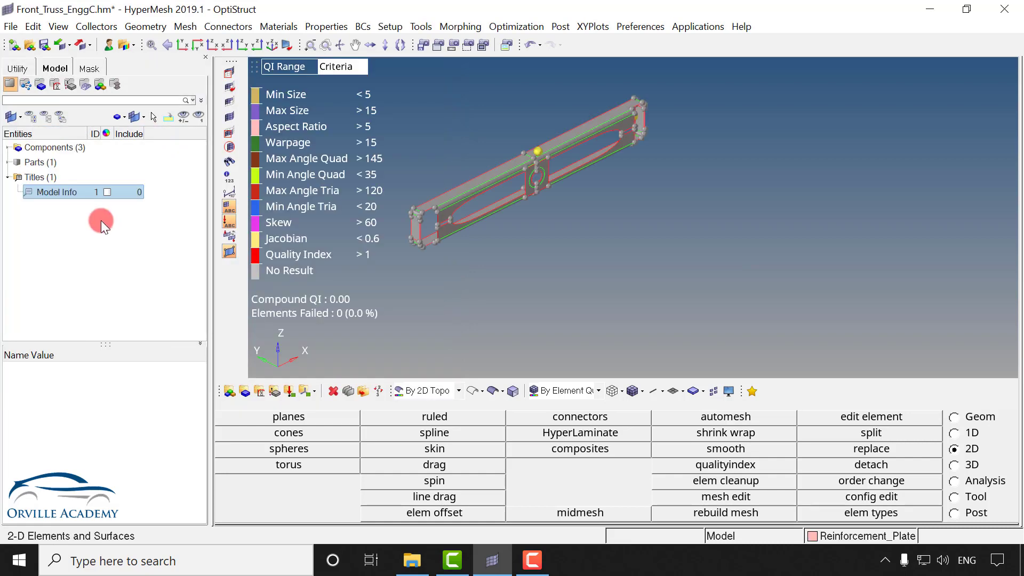
{"action": "left_click", "coordinate": [597, 390]}
{"action": "left_click", "coordinate": [577, 414]}
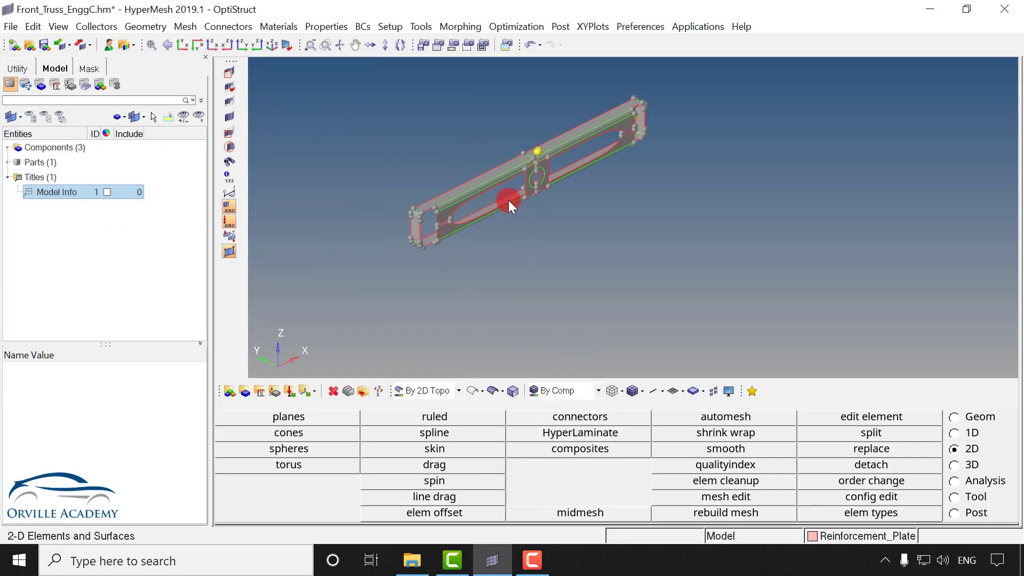
Step: Toggle the geometry display of Front_Truss_upper, Front_Truss_lower and Reinforcement_Plate one by one to see which part each represents
{"action": "right_click_drag", "start_coordinate": [507, 200], "coordinate": [526, 245], "text": "ctrl"}
{"action": "left_click", "coordinate": [15, 148]}
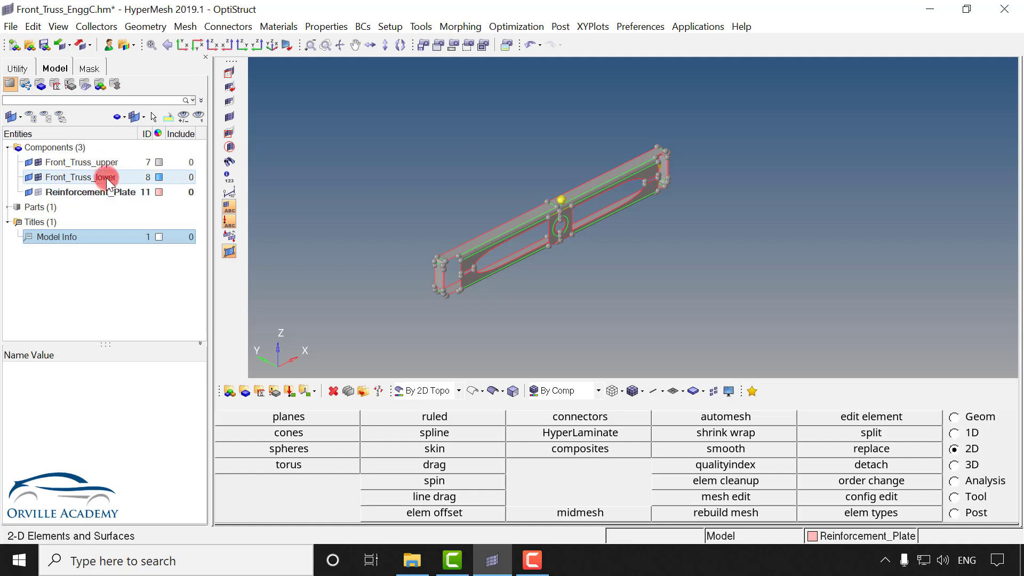
{"action": "left_click", "coordinate": [37, 164]}
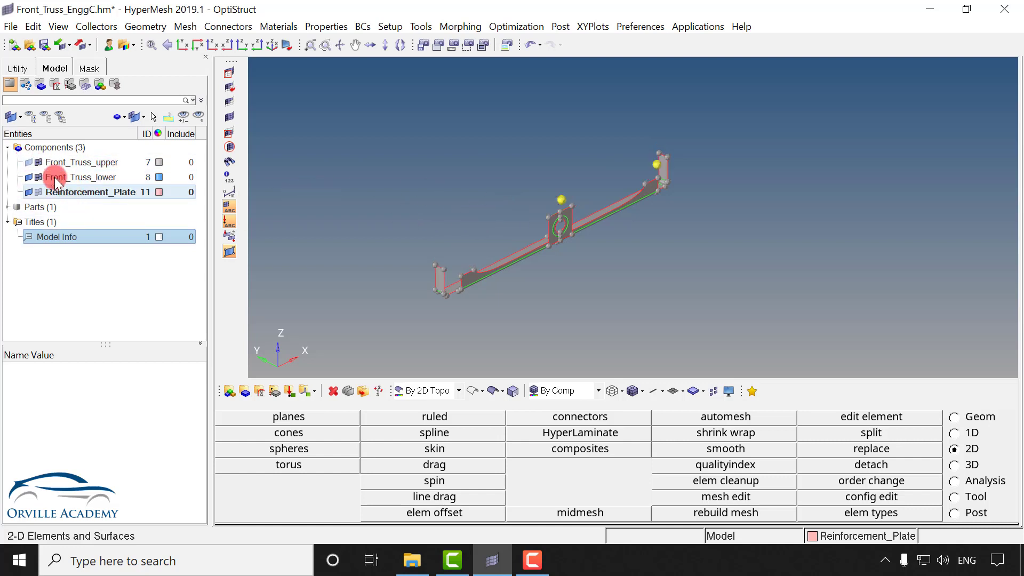
{"action": "left_click", "coordinate": [30, 177]}
{"action": "left_click", "coordinate": [30, 177]}
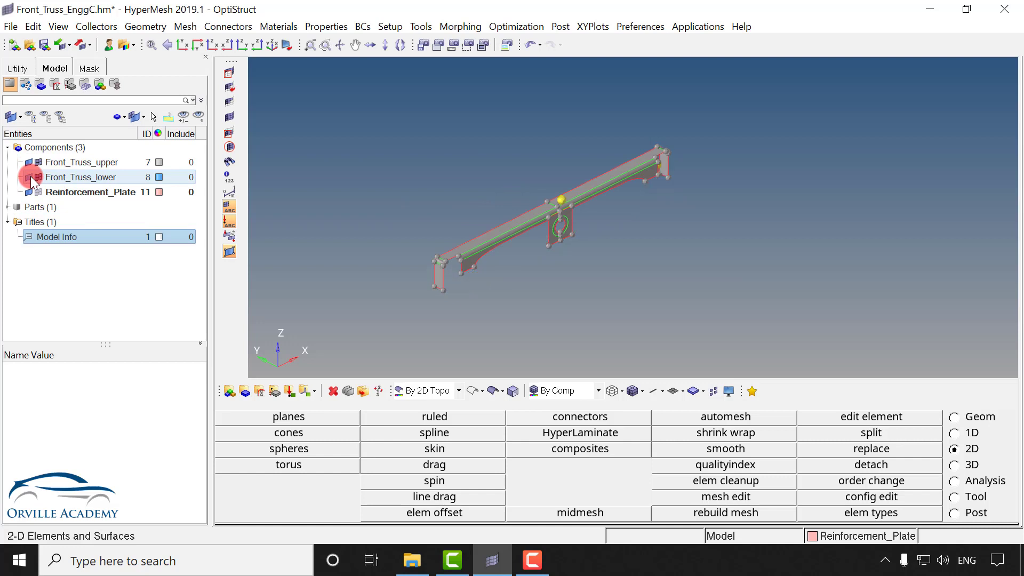
{"action": "left_click", "coordinate": [30, 178]}
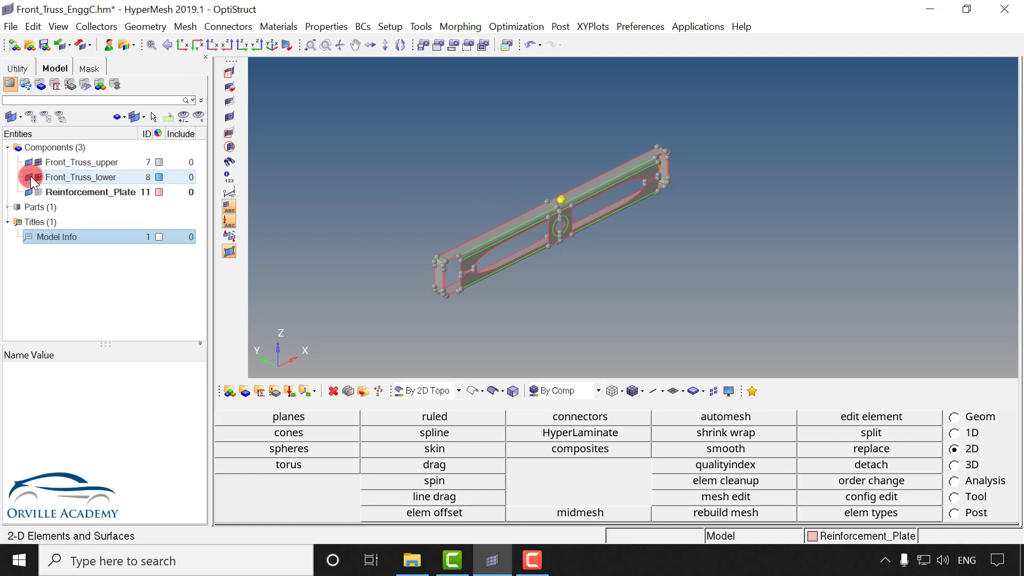
{"action": "left_click", "coordinate": [31, 177]}
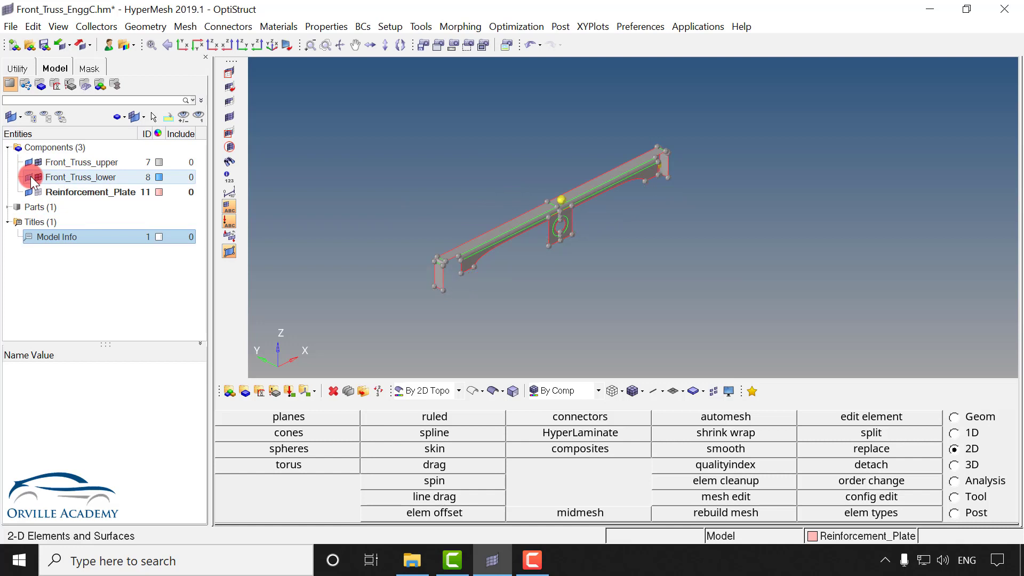
{"action": "left_click", "coordinate": [30, 177]}
{"action": "left_click", "coordinate": [31, 192]}
{"action": "left_click", "coordinate": [31, 191]}
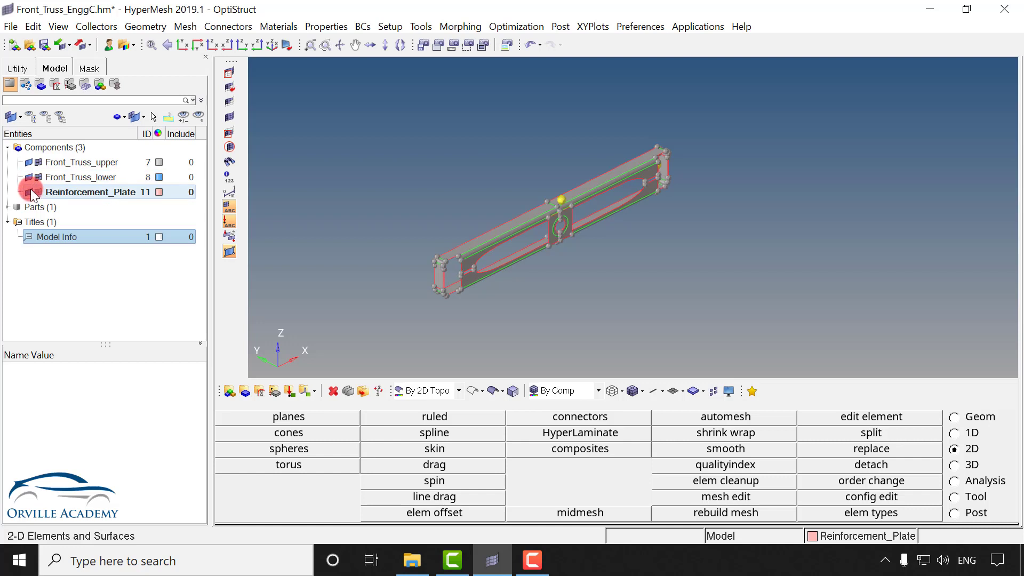
Step: Inspect the truss geometry up close, including the slotted openings, the end bends and the central plate with its hole
{"action": "middle_click_drag", "start_coordinate": [579, 224], "coordinate": [686, 149], "text": "ctrl"}
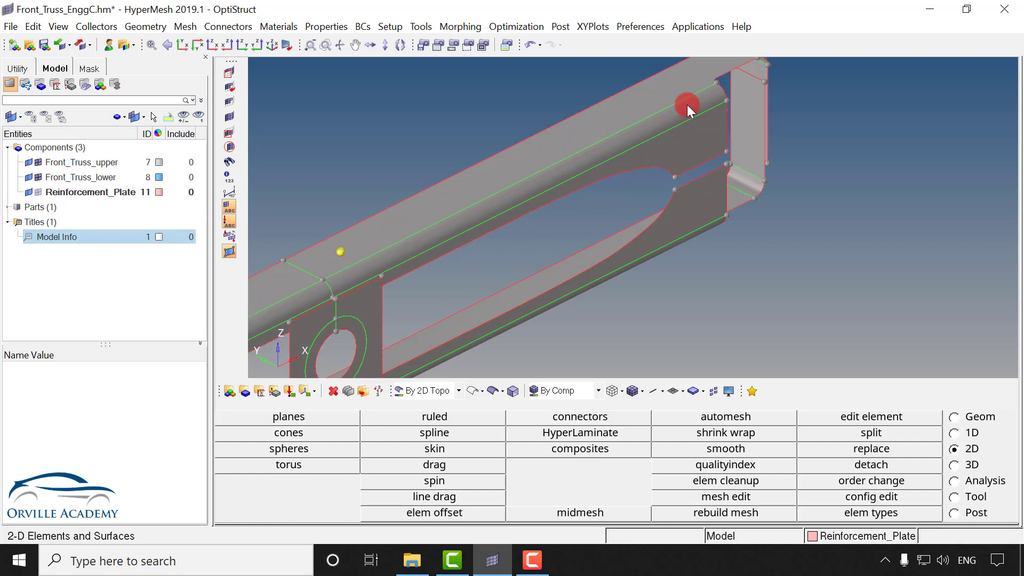
{"action": "middle_click_drag", "start_coordinate": [687, 105], "coordinate": [571, 159], "text": "ctrl"}
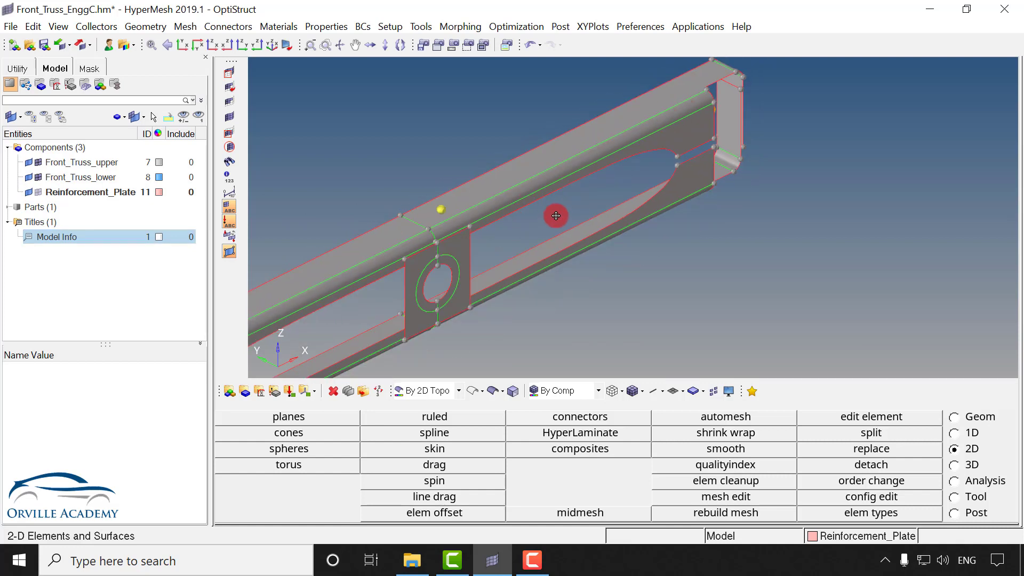
{"action": "right_click_drag", "start_coordinate": [553, 217], "coordinate": [719, 133], "text": "ctrl"}
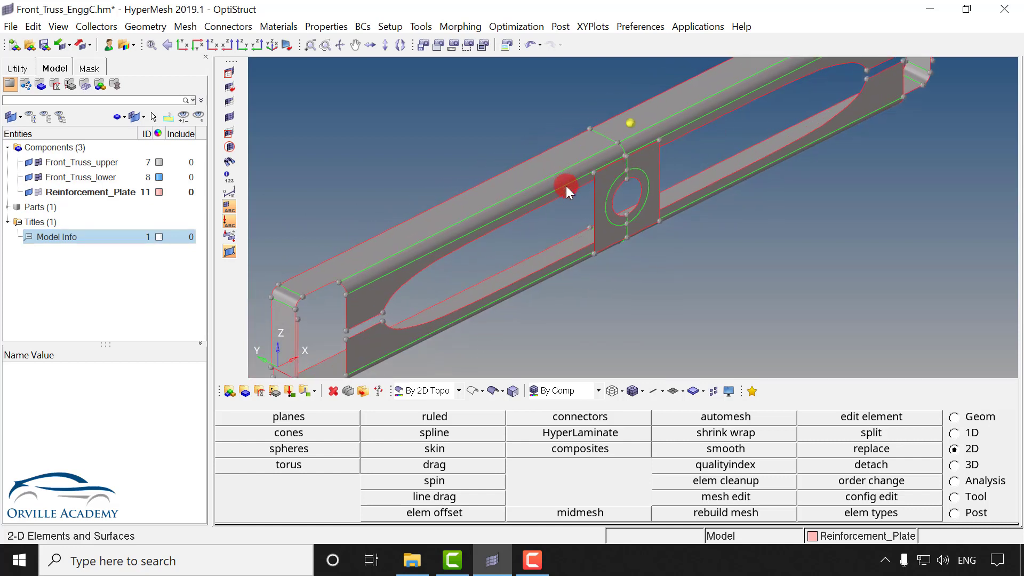
{"action": "left_click_drag", "start_coordinate": [545, 218], "coordinate": [707, 154], "text": "ctrl"}
{"action": "middle_click_drag", "start_coordinate": [707, 154], "coordinate": [674, 117], "text": "ctrl"}
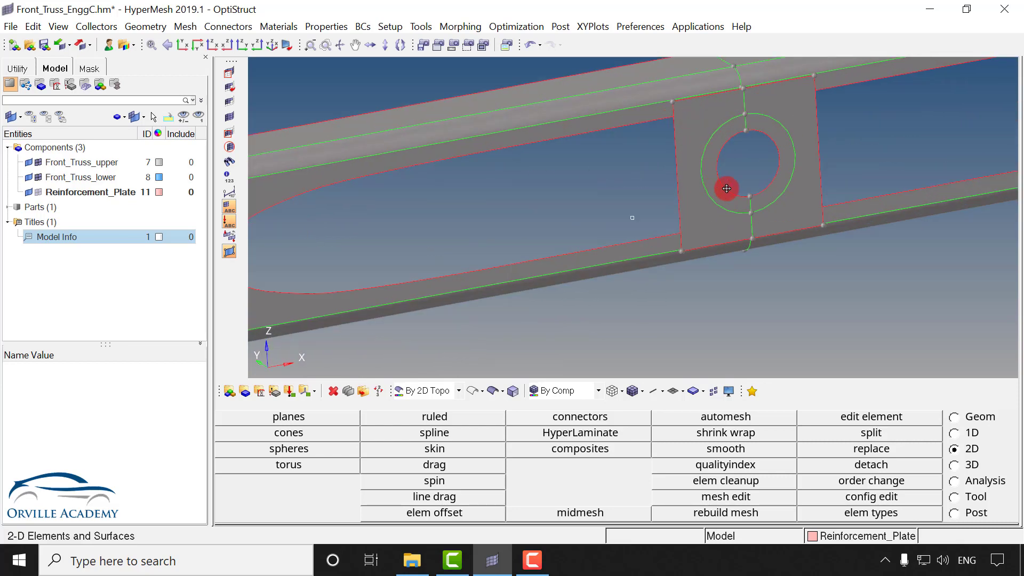
{"action": "left_click_drag", "start_coordinate": [726, 188], "coordinate": [763, 182], "text": "ctrl"}
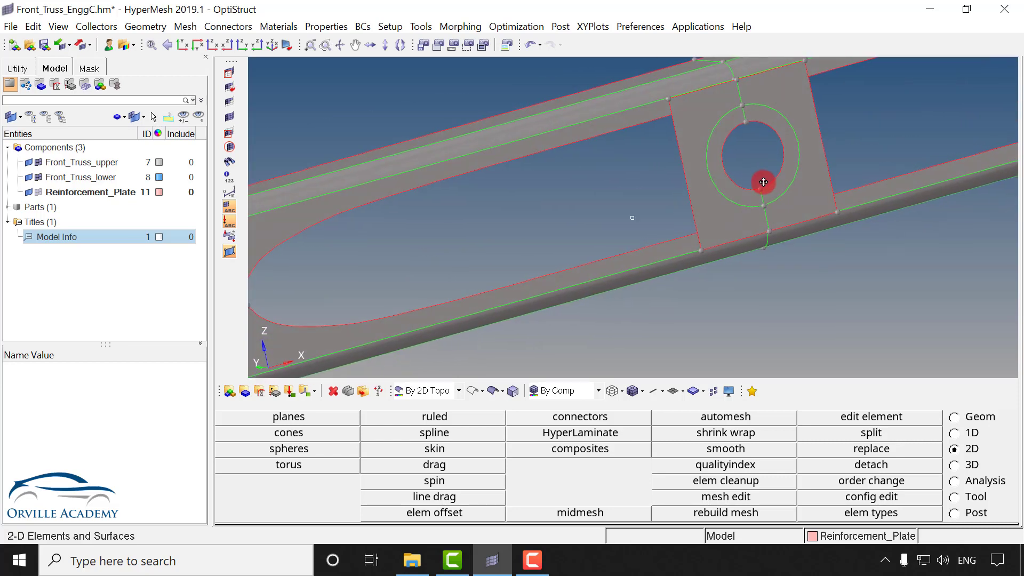
{"action": "middle_click_drag", "start_coordinate": [763, 182], "coordinate": [760, 341], "text": "ctrl"}
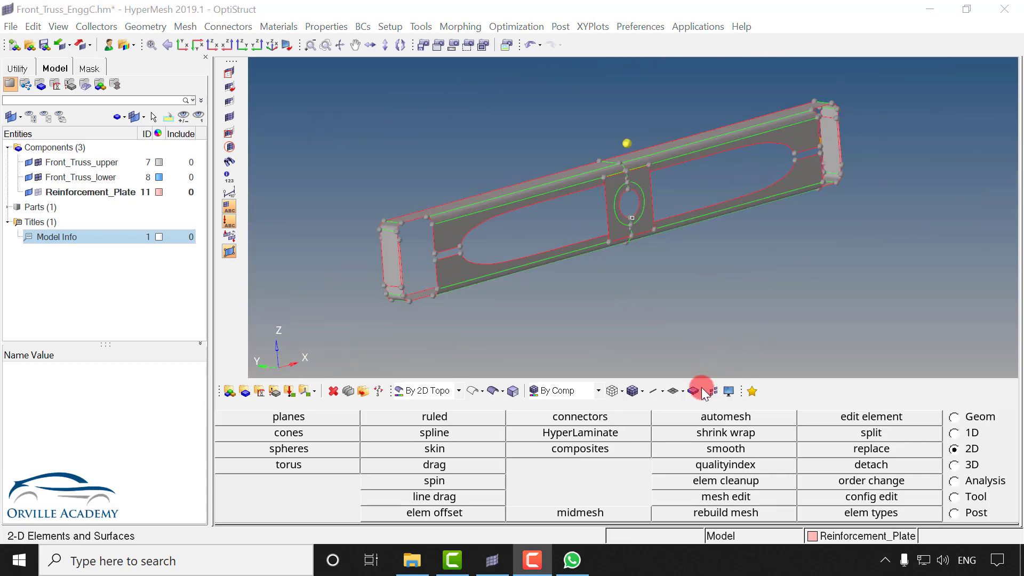
Step: Hide the shared and suppressed edges and show the geometry as wireframe to check the free and non-manifold edges
{"action": "left_click", "coordinate": [726, 393]}
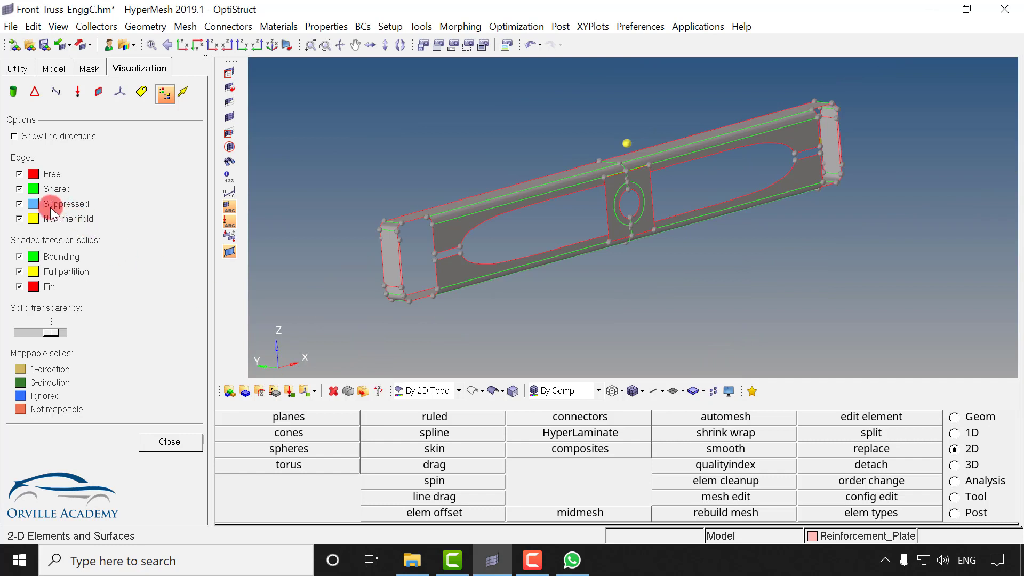
{"action": "left_click", "coordinate": [19, 189]}
{"action": "left_click", "coordinate": [19, 203]}
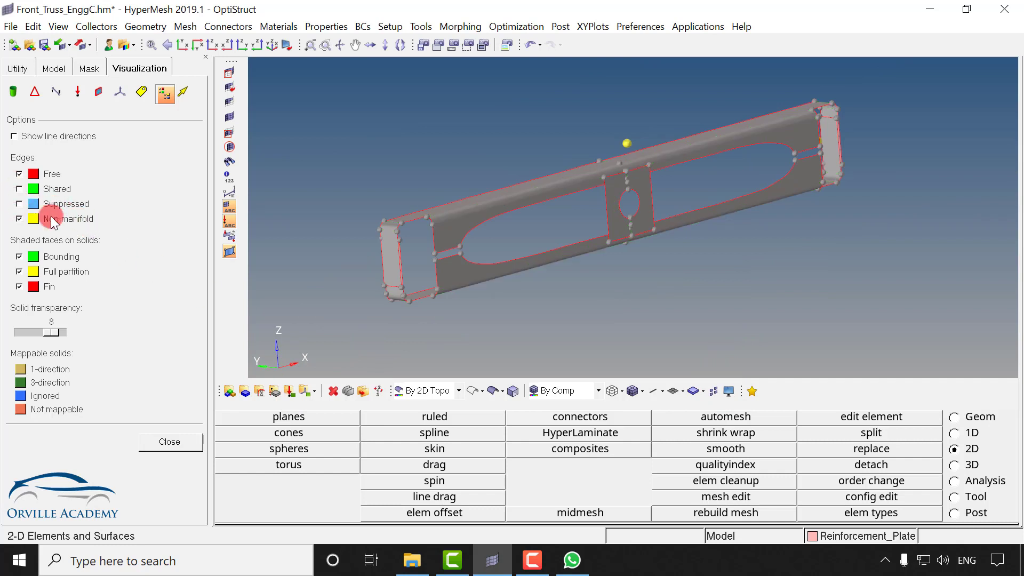
{"action": "left_click", "coordinate": [476, 392]}
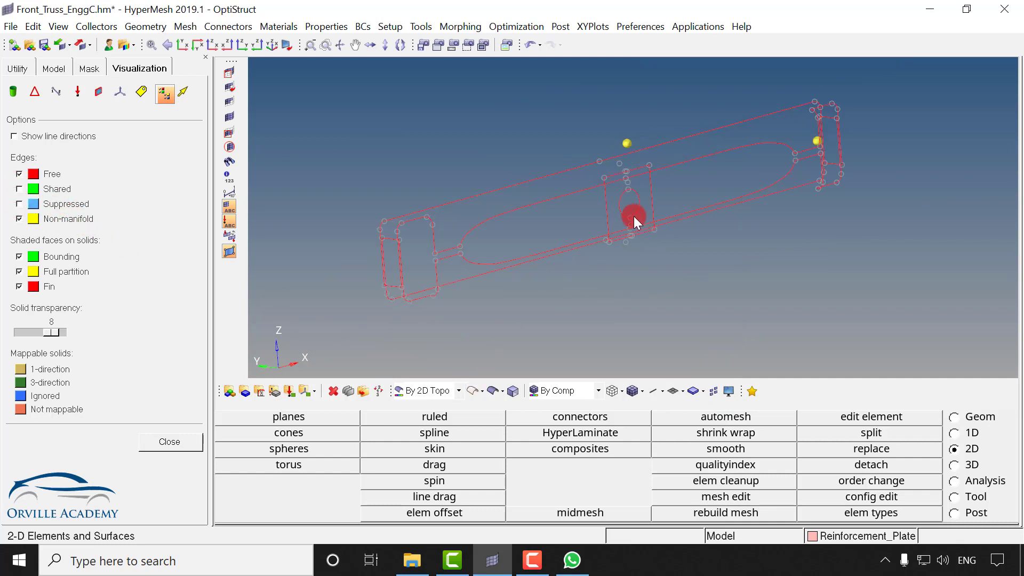
Step: Hide the geometry's fixed points and display the shared edges again in shaded view
{"action": "left_click", "coordinate": [229, 251]}
{"action": "left_click", "coordinate": [20, 188]}
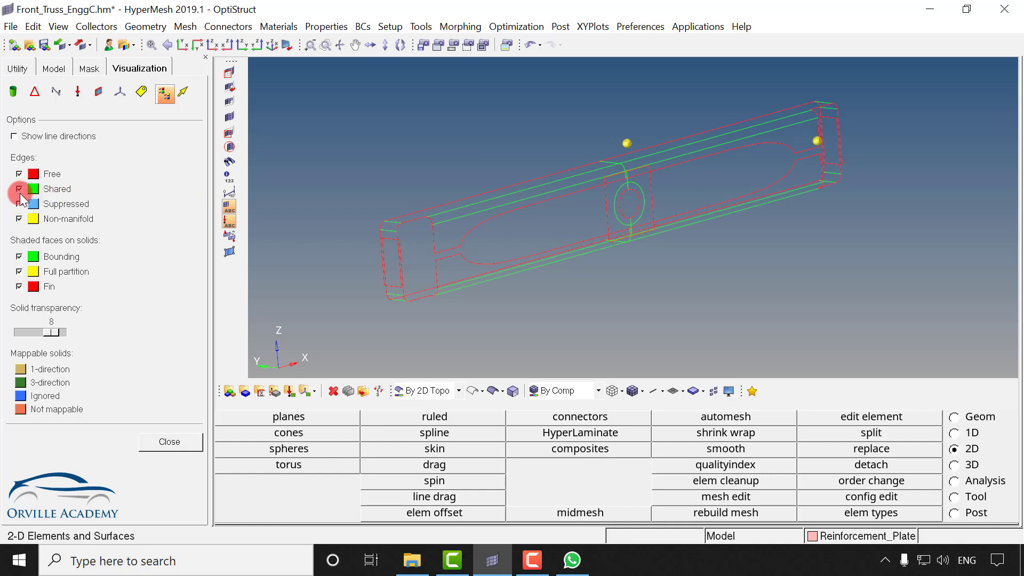
{"action": "left_click", "coordinate": [407, 261]}
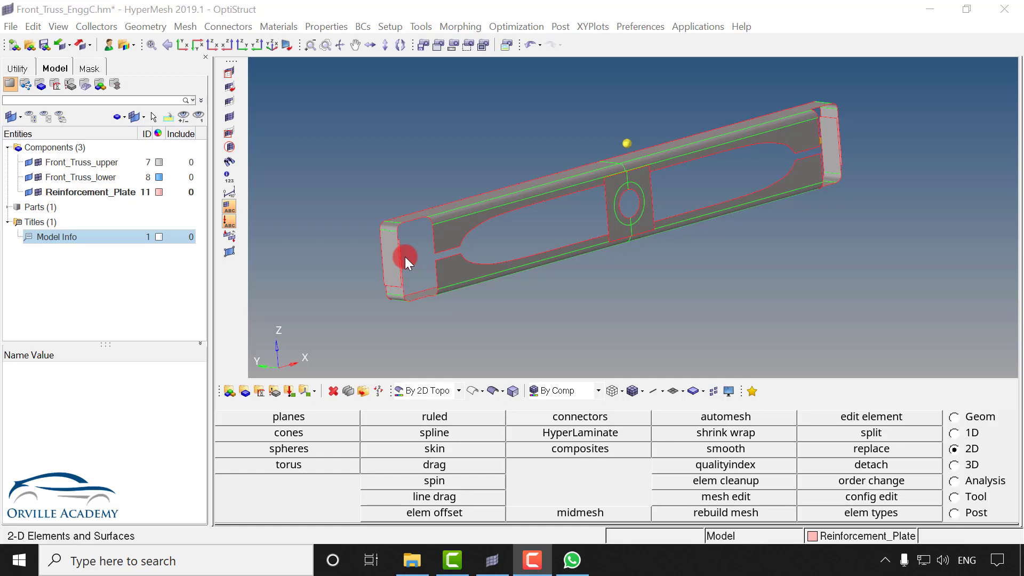
Step: Load QUALITY.criteria from the Front_Truss_EnggC folder as the element quality criteria file and apply it
{"action": "left_click", "coordinate": [622, 30]}
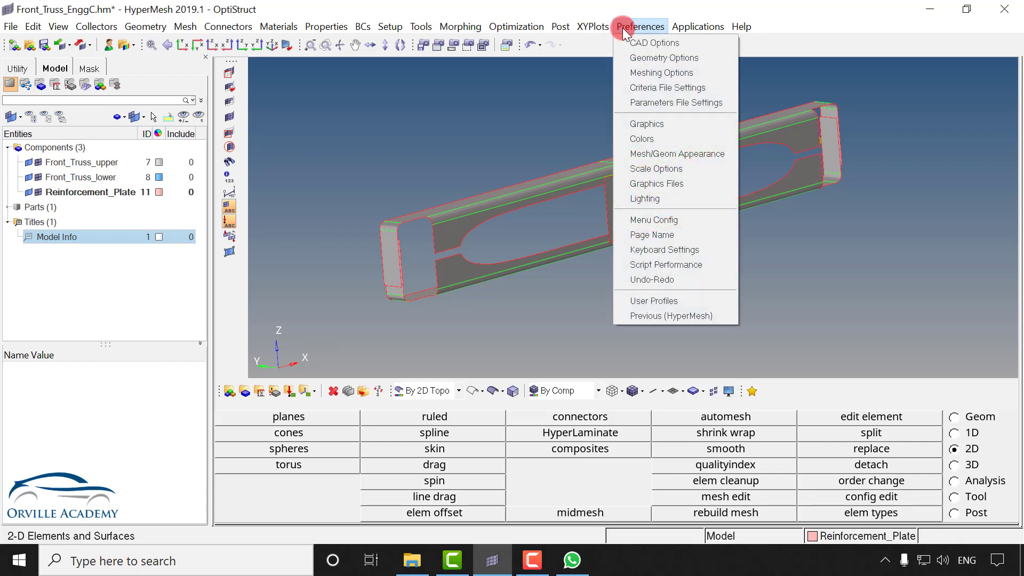
{"action": "left_click", "coordinate": [645, 91]}
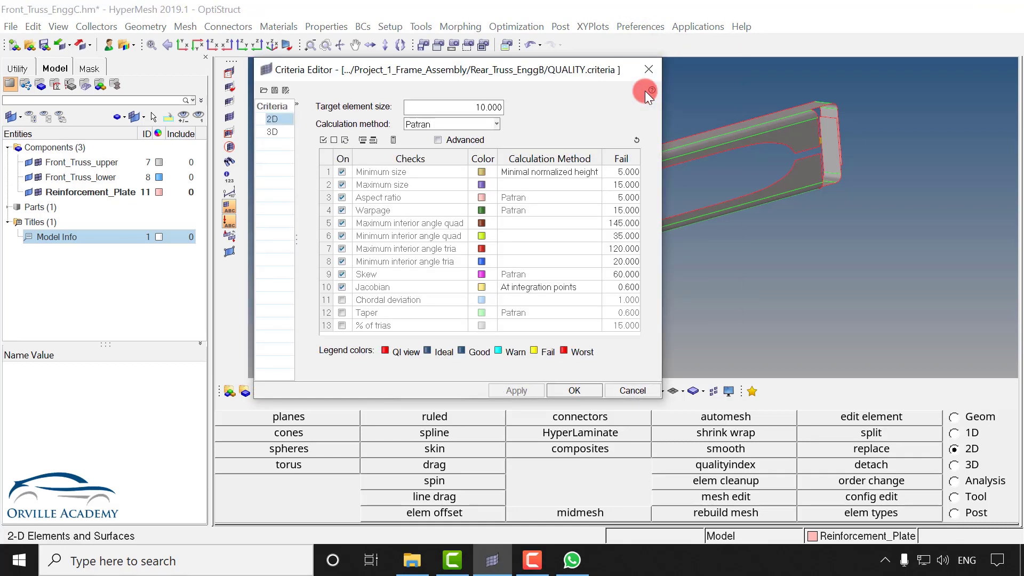
{"action": "left_click", "coordinate": [264, 89]}
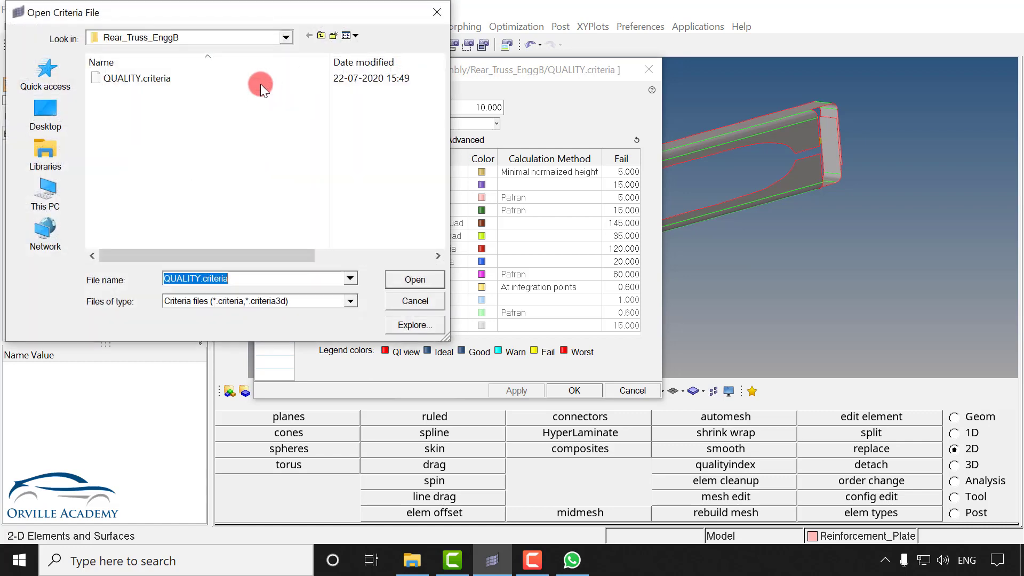
{"action": "left_click", "coordinate": [322, 36]}
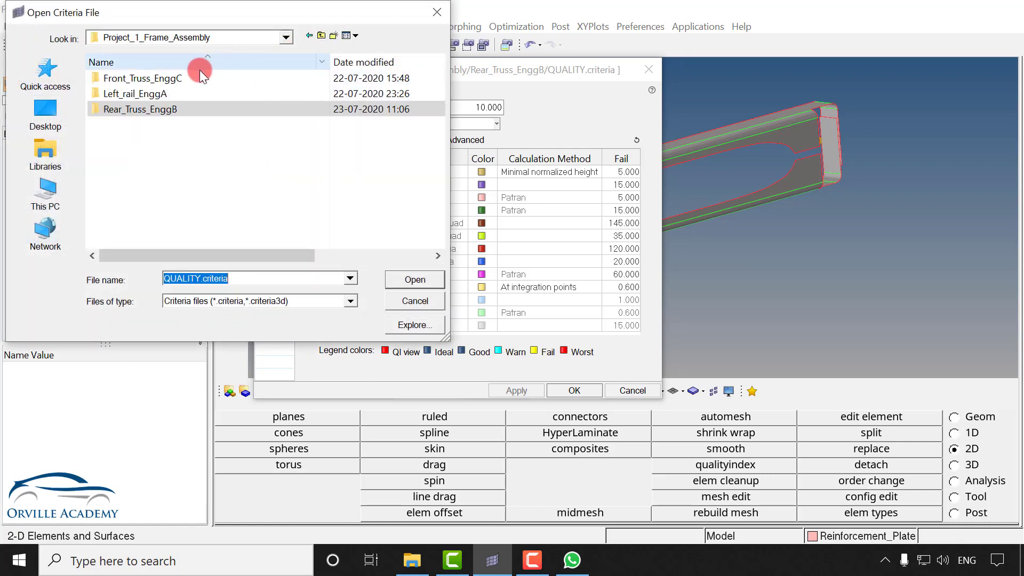
{"action": "double_click", "coordinate": [184, 76]}
{"action": "double_click", "coordinate": [171, 80]}
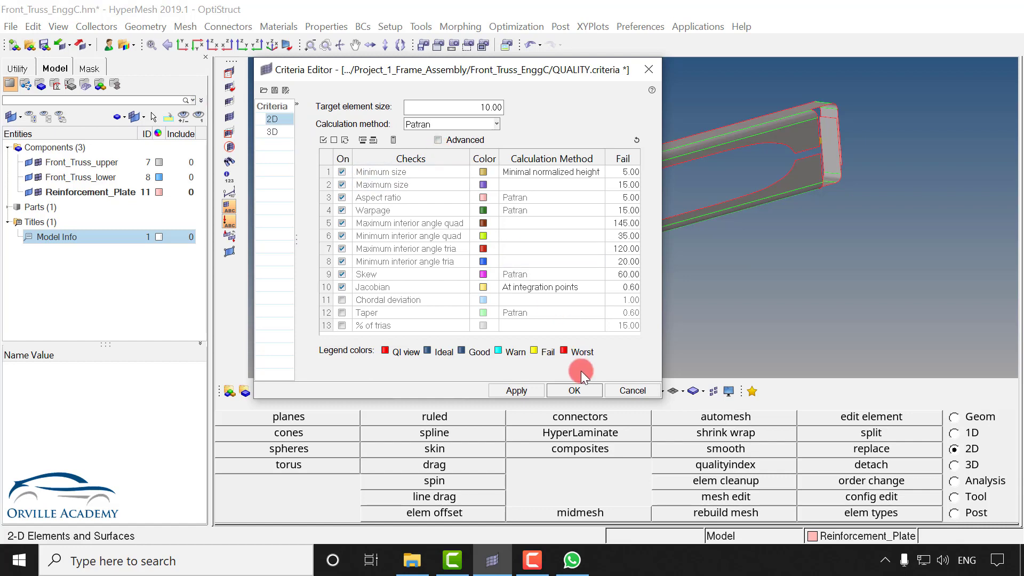
{"action": "left_click", "coordinate": [575, 390]}
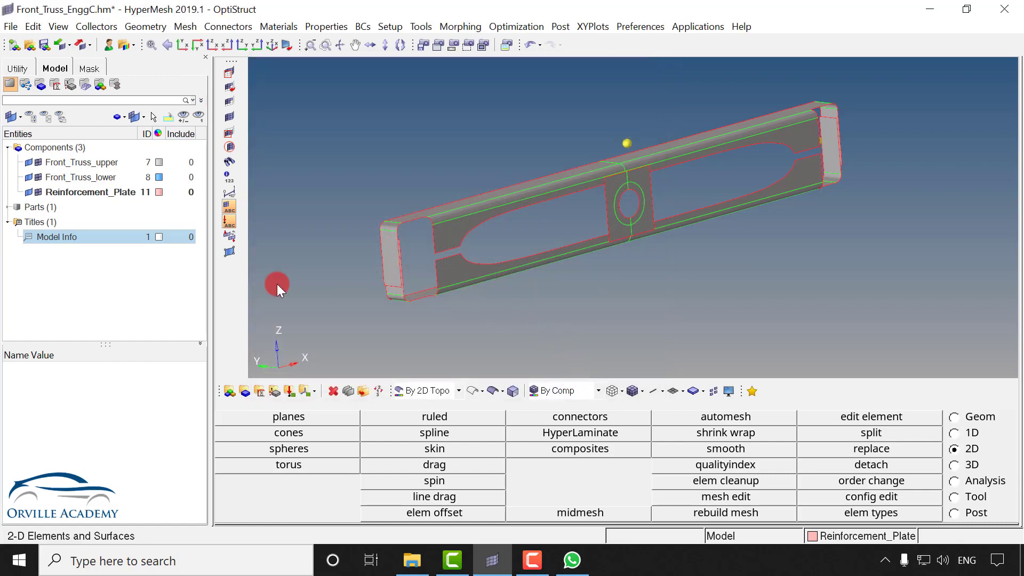
Step: Isolate only the Reinforcement_Plate component in the display
{"action": "left_click", "coordinate": [82, 195]}
{"action": "right_click", "coordinate": [89, 192]}
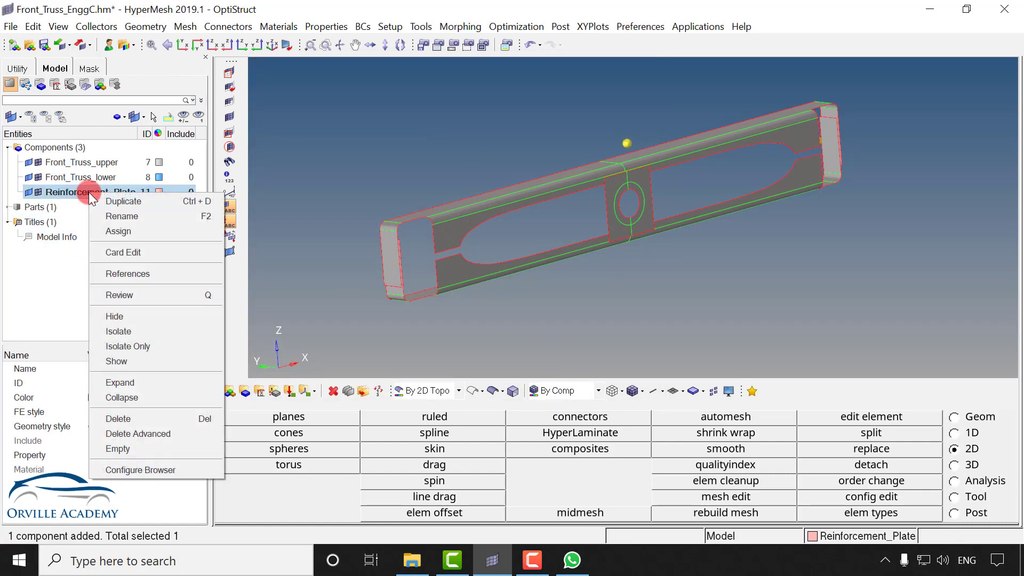
{"action": "left_click", "coordinate": [126, 347]}
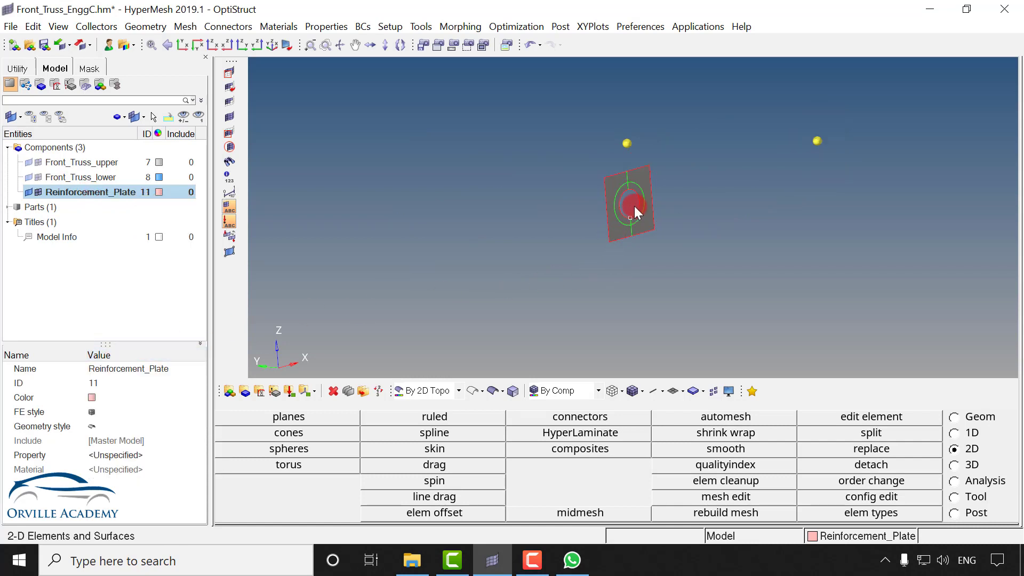
{"action": "scroll", "coordinate": [635, 208], "scroll_direction": "up", "scroll_amount": 2}
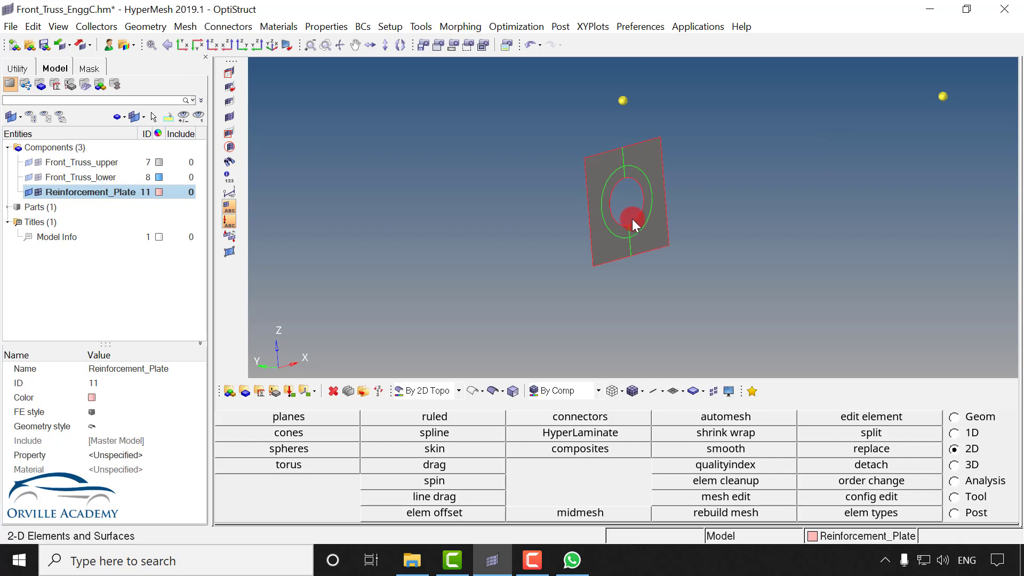
{"action": "right_click_drag", "start_coordinate": [632, 220], "coordinate": [552, 279], "text": "ctrl"}
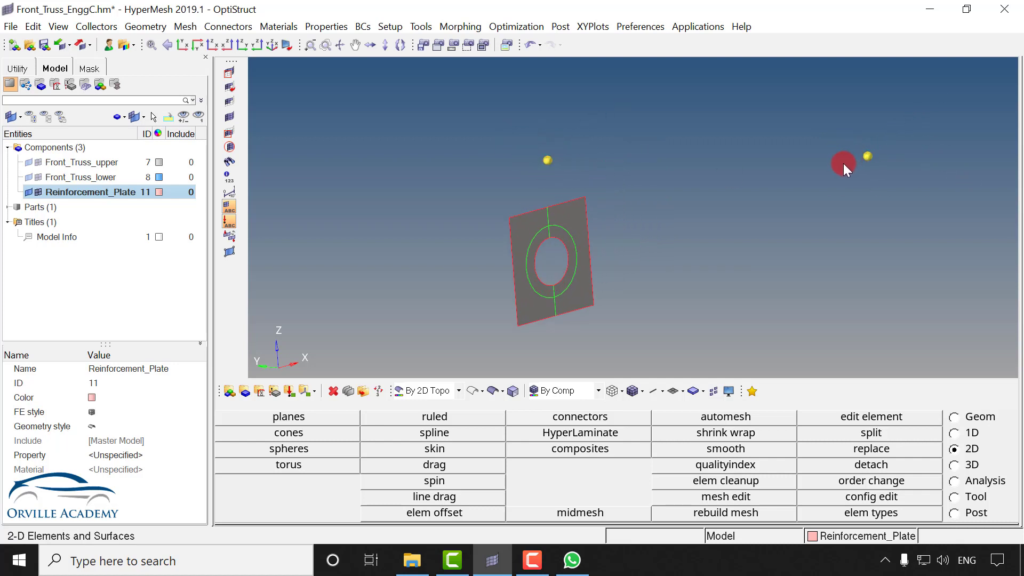
Step: Clear all temporary nodes from the model
{"action": "key", "text": "shift+F2"}
{"action": "left_click", "coordinate": [938, 466]}
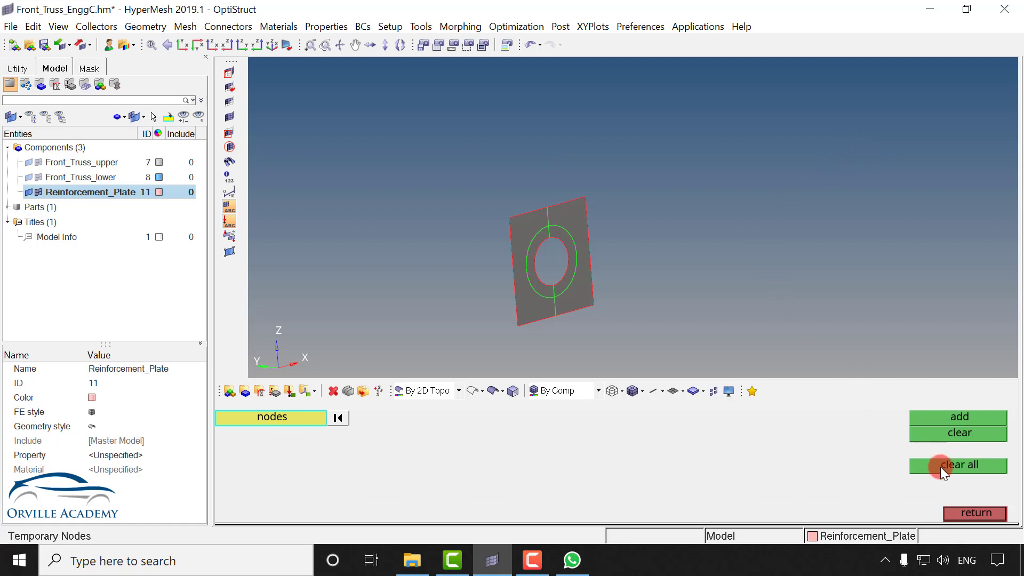
{"action": "left_click", "coordinate": [974, 513]}
Step: Generate an interactive mixed 2D surface mesh with element size 10 on the right half of the ring around the plate's hole
{"action": "left_click_drag", "start_coordinate": [583, 315], "coordinate": [565, 273], "text": "ctrl"}
{"action": "key", "text": "F12"}
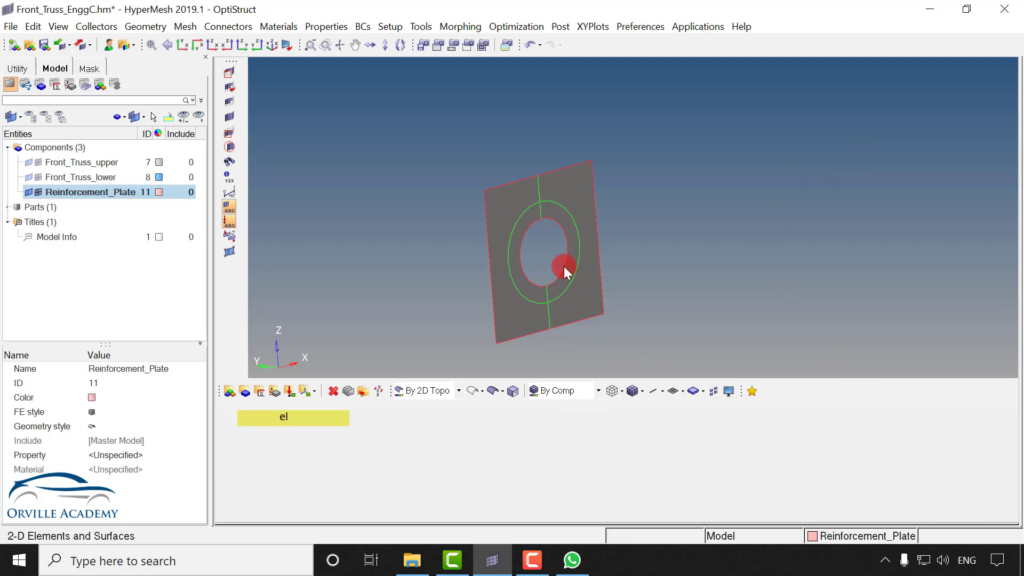
{"action": "left_click", "coordinate": [226, 417]}
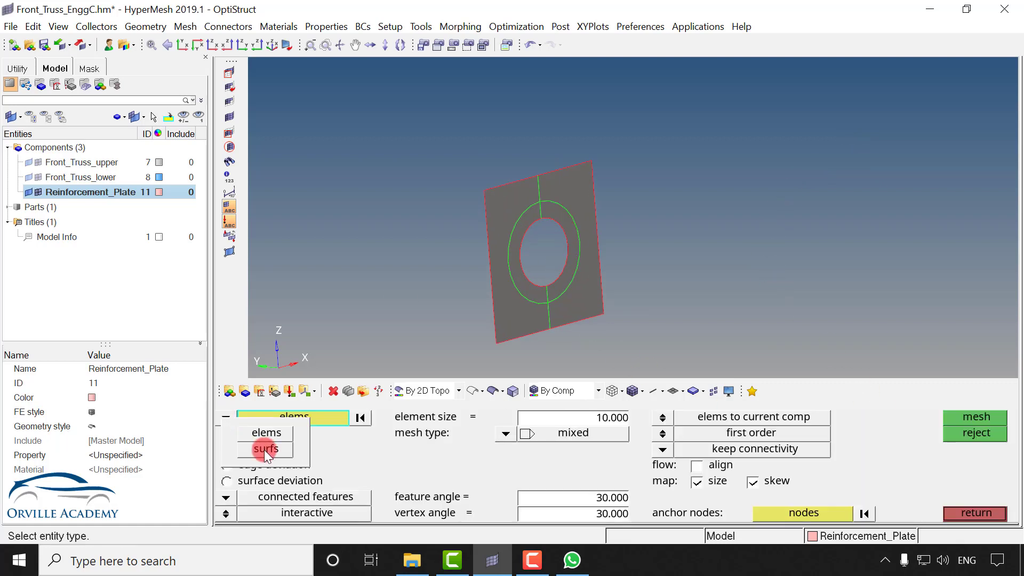
{"action": "left_click", "coordinate": [264, 449]}
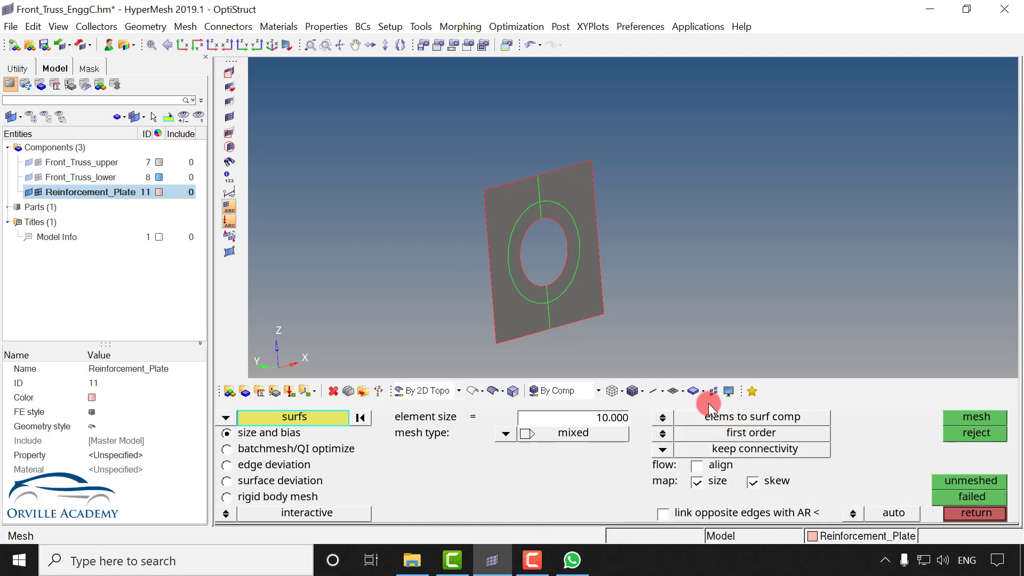
{"action": "left_click", "coordinate": [555, 218]}
{"action": "middle_click", "coordinate": [556, 219]}
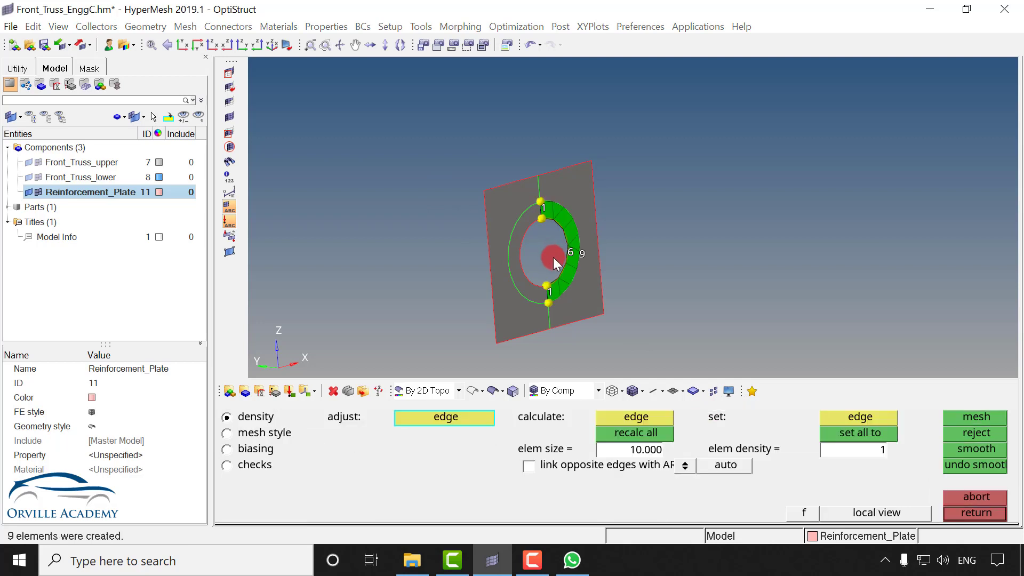
Step: Set the inner and outer arcs of the right half ring to 10 elements each, remesh, and accept the mesh
{"action": "scroll", "coordinate": [553, 257], "scroll_direction": "up", "scroll_amount": 2, "text": "ctrl"}
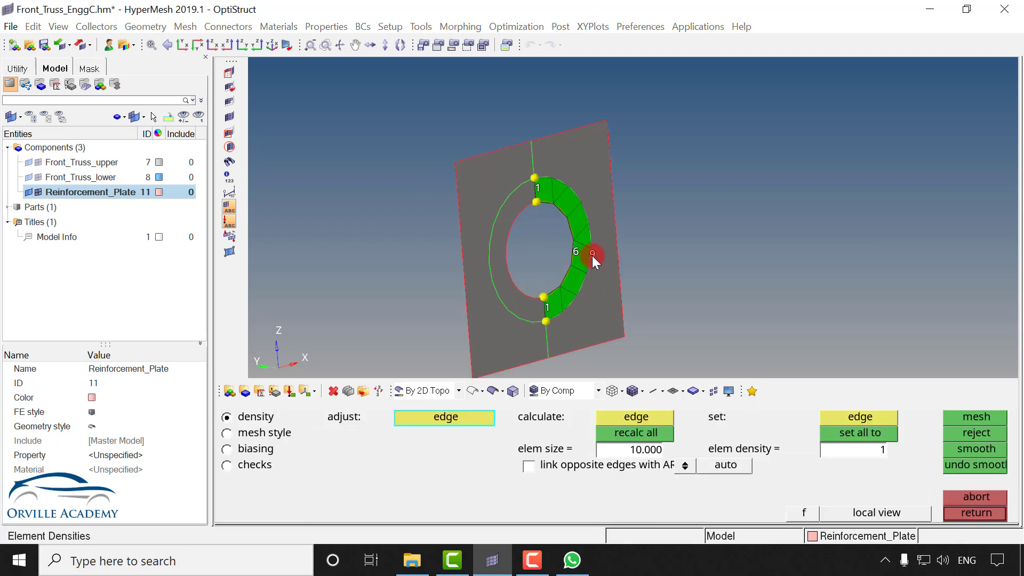
{"action": "left_click", "coordinate": [592, 255]}
{"action": "left_click", "coordinate": [575, 251]}
{"action": "left_click", "coordinate": [575, 250]}
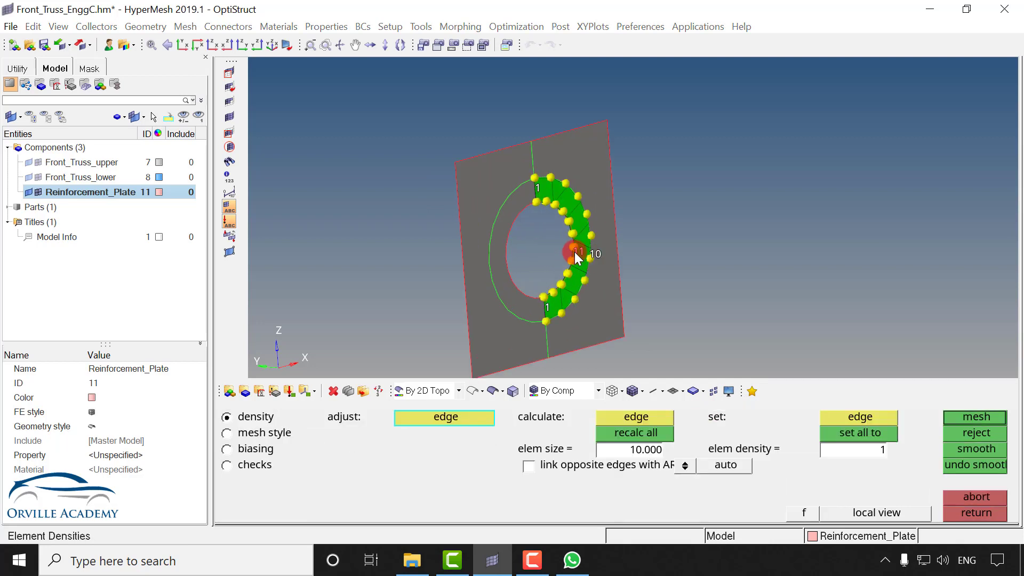
{"action": "left_click", "coordinate": [575, 250]}
{"action": "middle_click", "coordinate": [587, 263]}
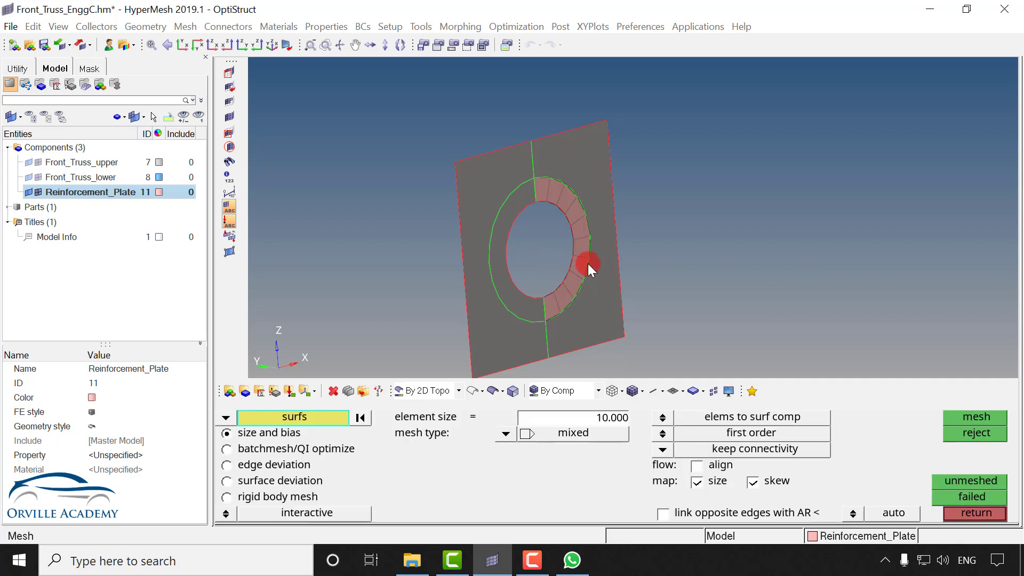
Step: Mesh the right outer plate surface with element size 10 and reduce its outer vertical edge to 8 elements
{"action": "left_click_drag", "start_coordinate": [485, 343], "coordinate": [445, 331], "text": "ctrl"}
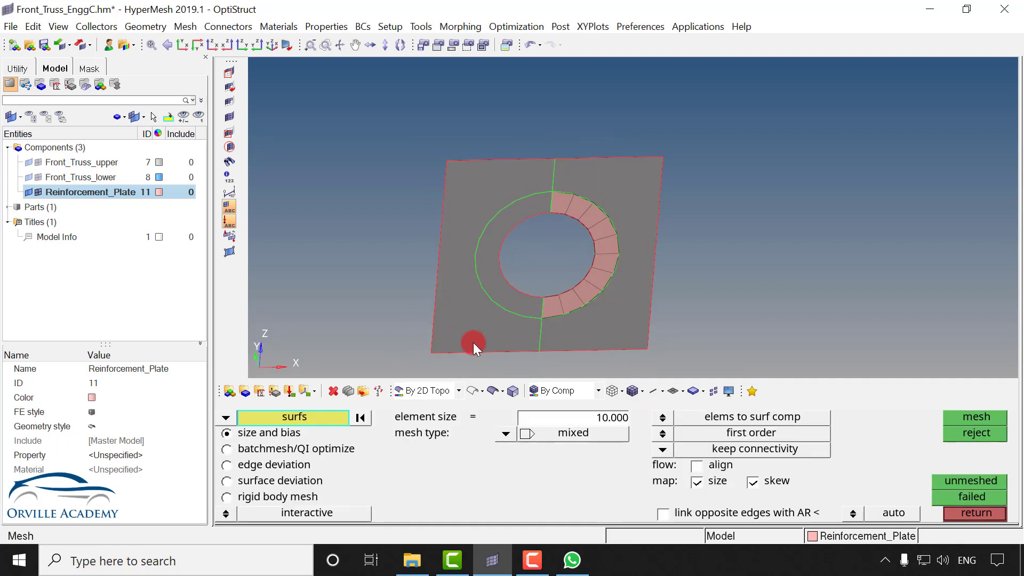
{"action": "left_click", "coordinate": [654, 212]}
{"action": "middle_click", "coordinate": [642, 245]}
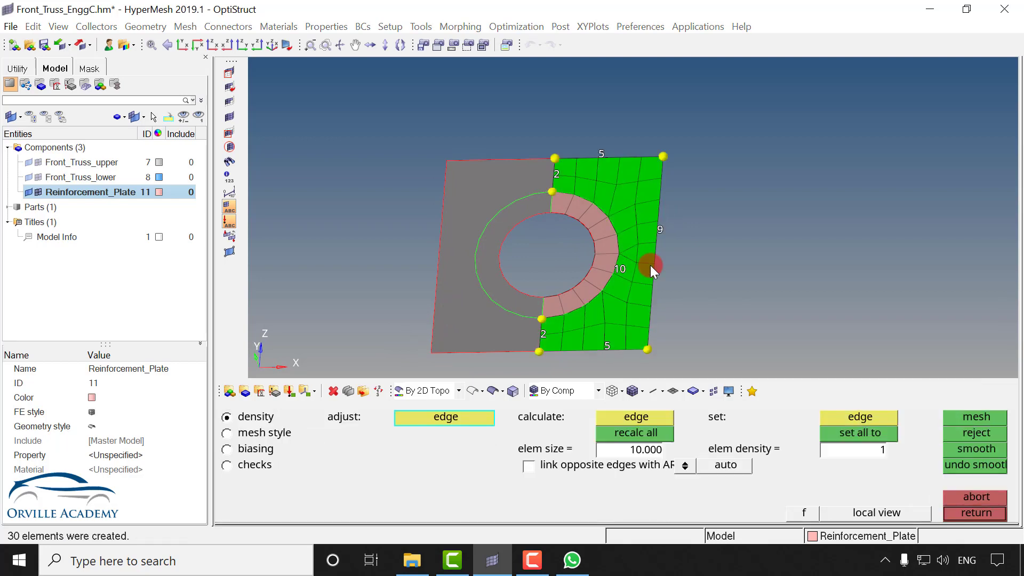
{"action": "right_click", "coordinate": [658, 231]}
{"action": "middle_click", "coordinate": [660, 267]}
{"action": "middle_click", "coordinate": [728, 236]}
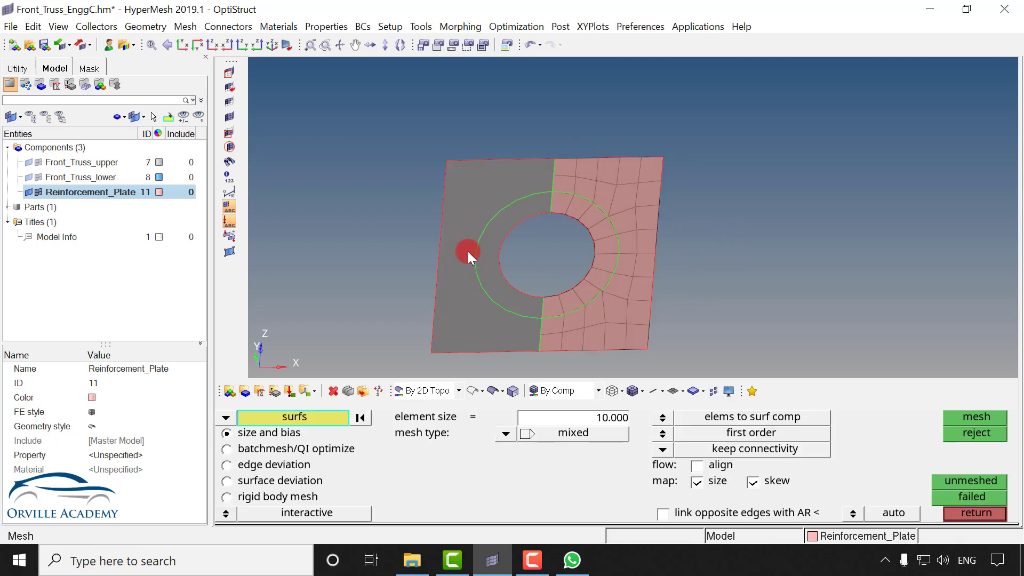
Step: Mesh the left half of the ring around the hole with 10 elements on both its inner and outer arcs
{"action": "left_click", "coordinate": [488, 241]}
{"action": "middle_click", "coordinate": [462, 210]}
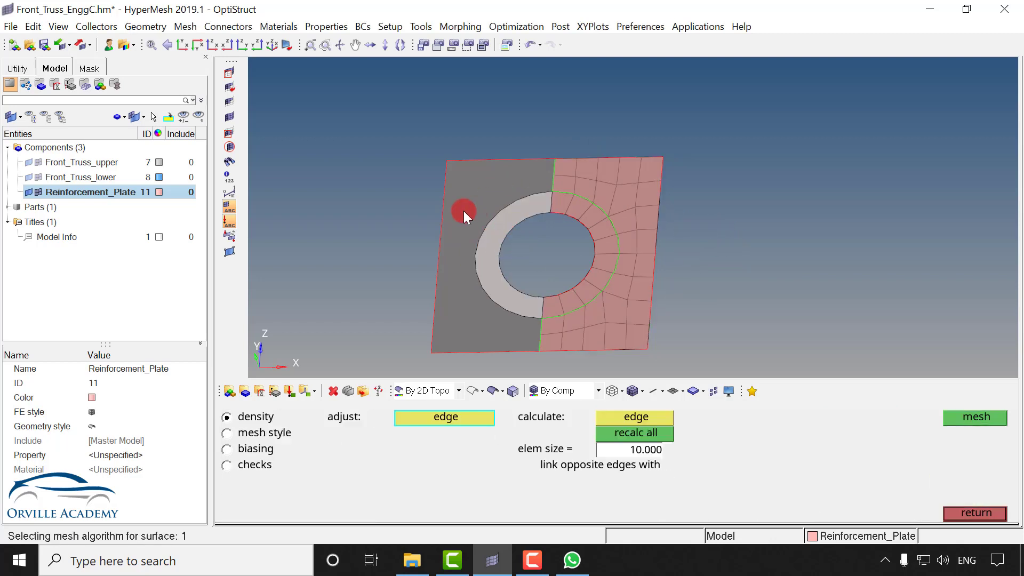
{"action": "left_click", "coordinate": [478, 229]}
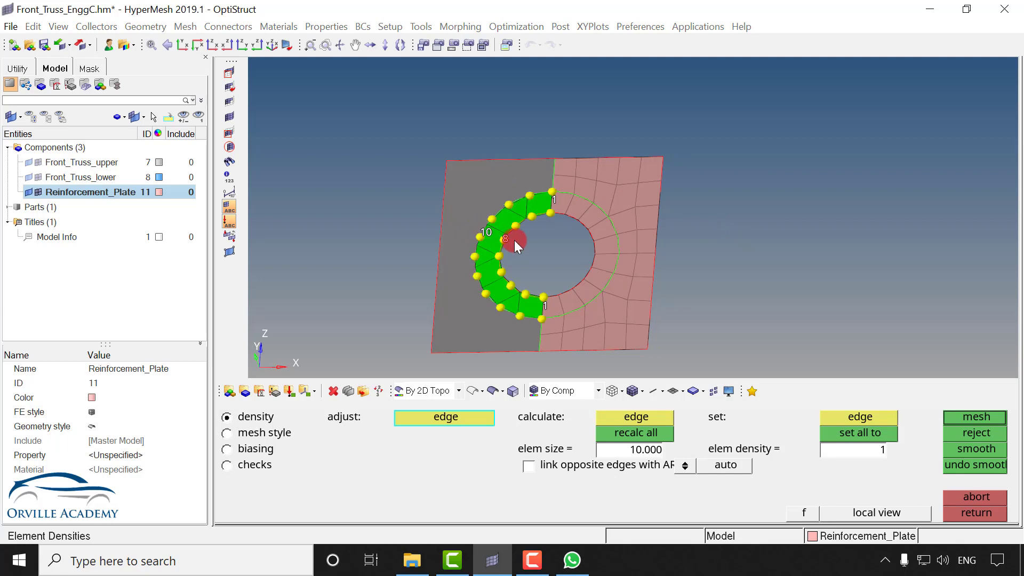
{"action": "left_click", "coordinate": [511, 239]}
{"action": "left_click", "coordinate": [510, 239]}
{"action": "left_click", "coordinate": [510, 239]}
{"action": "right_click", "coordinate": [511, 246]}
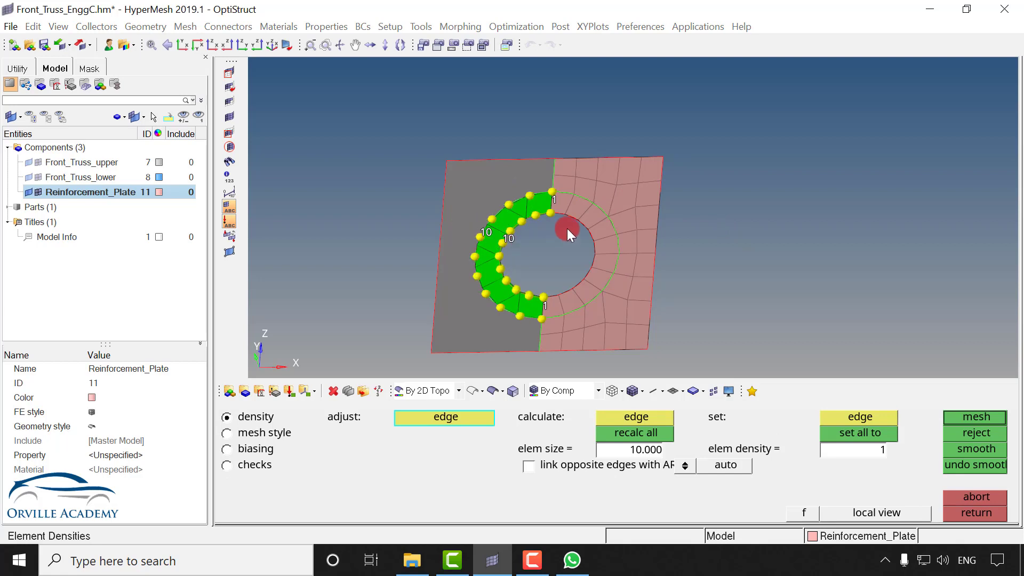
{"action": "middle_click", "coordinate": [537, 241]}
{"action": "middle_click", "coordinate": [494, 196]}
Step: Mesh the left outer plate surface with 8 elements on its outer vertical edge and color the mesh by element quality
{"action": "left_click", "coordinate": [482, 193]}
{"action": "middle_click", "coordinate": [470, 187]}
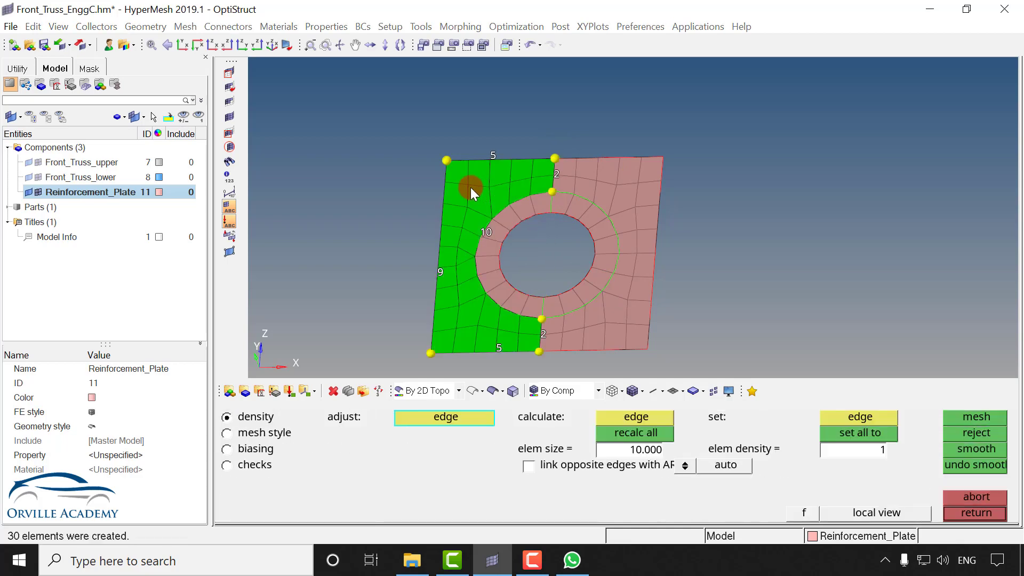
{"action": "right_click", "coordinate": [438, 268]}
{"action": "middle_click", "coordinate": [544, 210]}
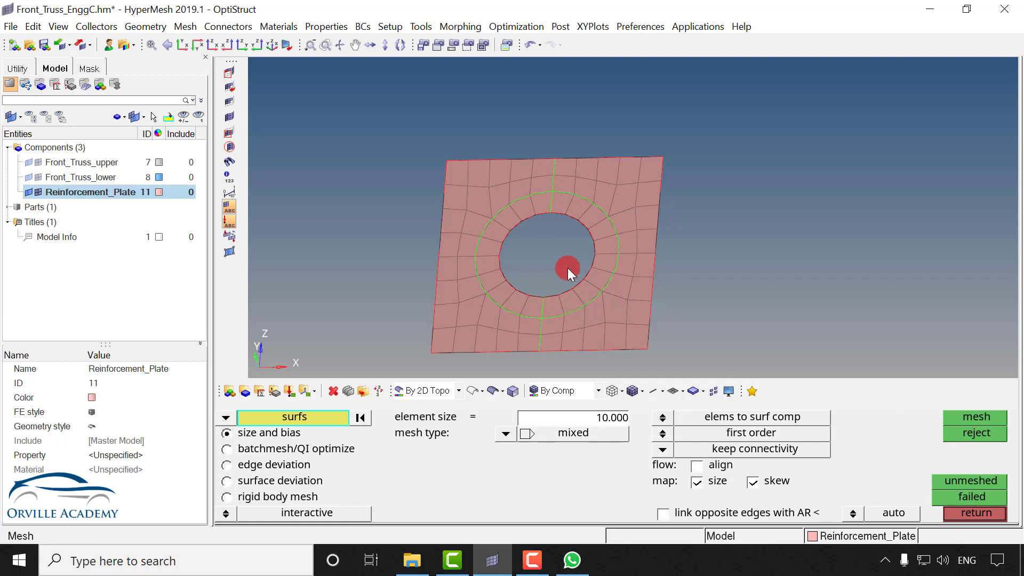
{"action": "left_click", "coordinate": [597, 390]}
{"action": "left_click", "coordinate": [571, 495]}
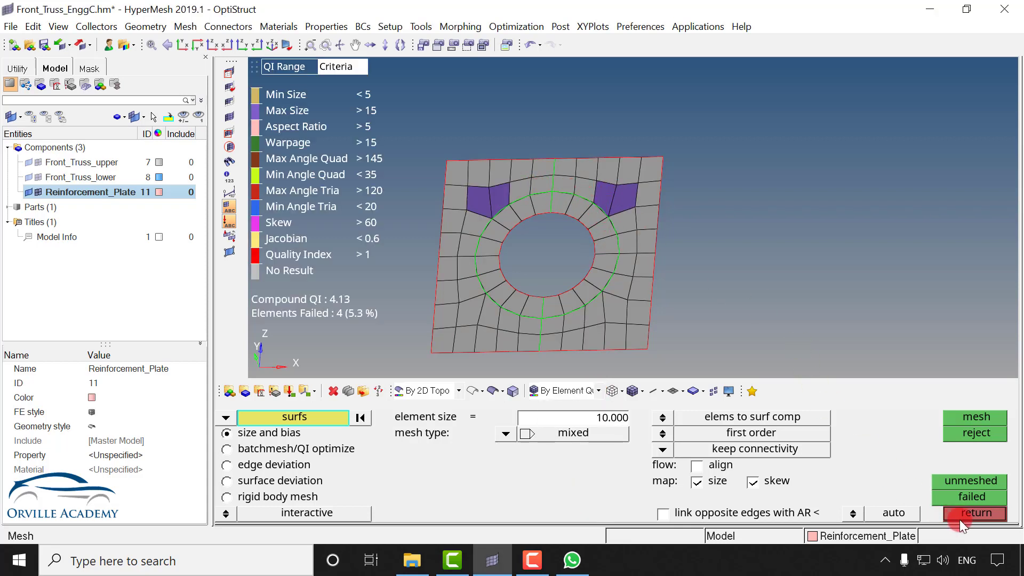
Step: Try to smooth the elements on the plate's outer surfaces, selected by geometry, in repeated one-iteration autodecide passes
{"action": "left_click", "coordinate": [495, 392]}
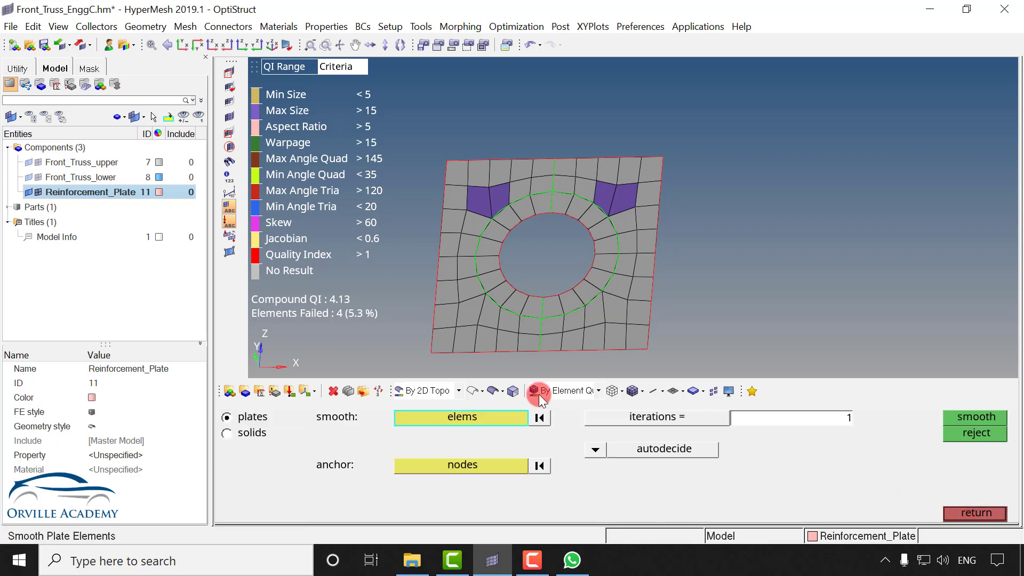
{"action": "left_click", "coordinate": [460, 418]}
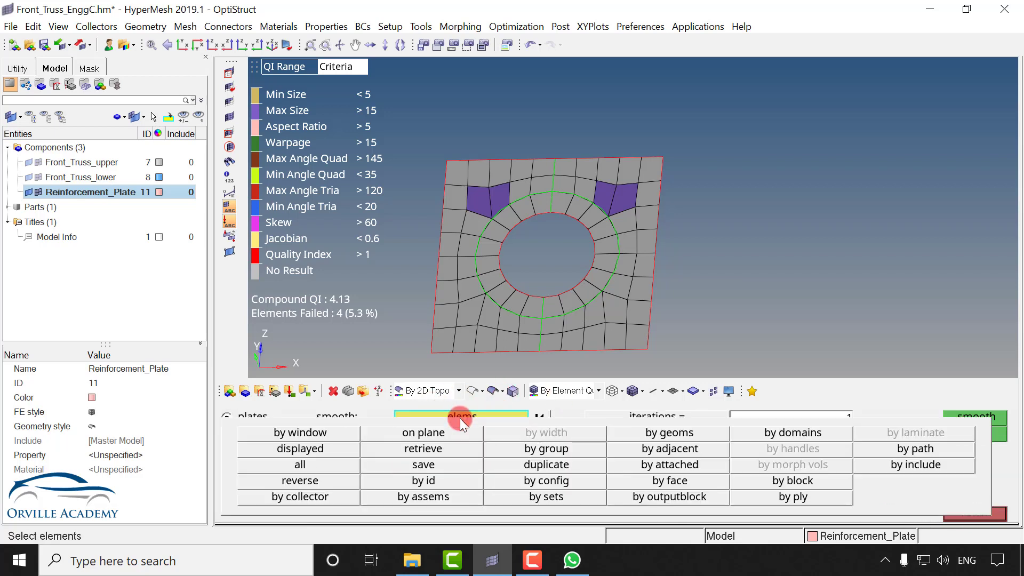
{"action": "left_click", "coordinate": [677, 436]}
{"action": "left_click", "coordinate": [539, 323]}
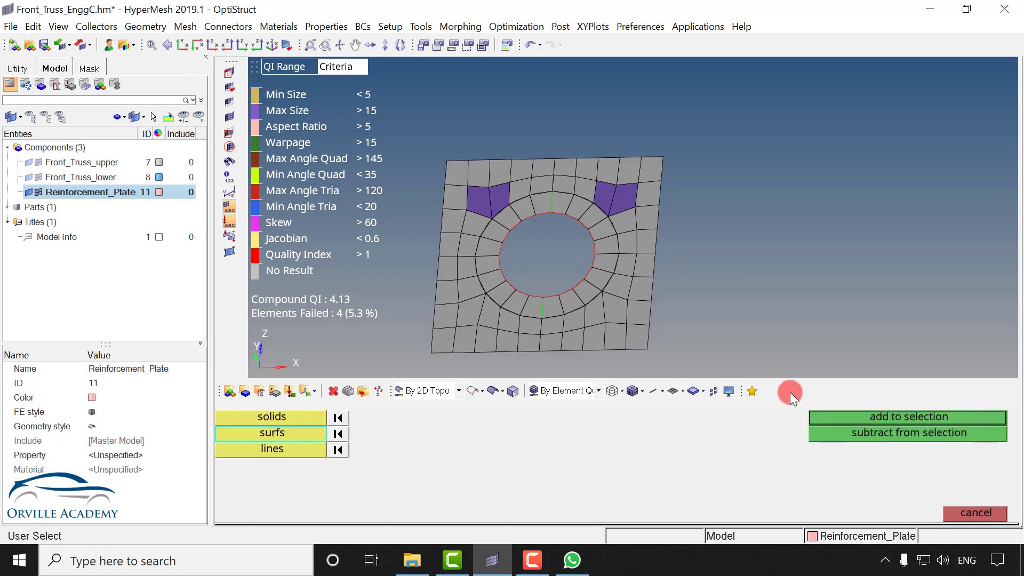
{"action": "left_click", "coordinate": [862, 417]}
{"action": "left_click", "coordinate": [989, 418]}
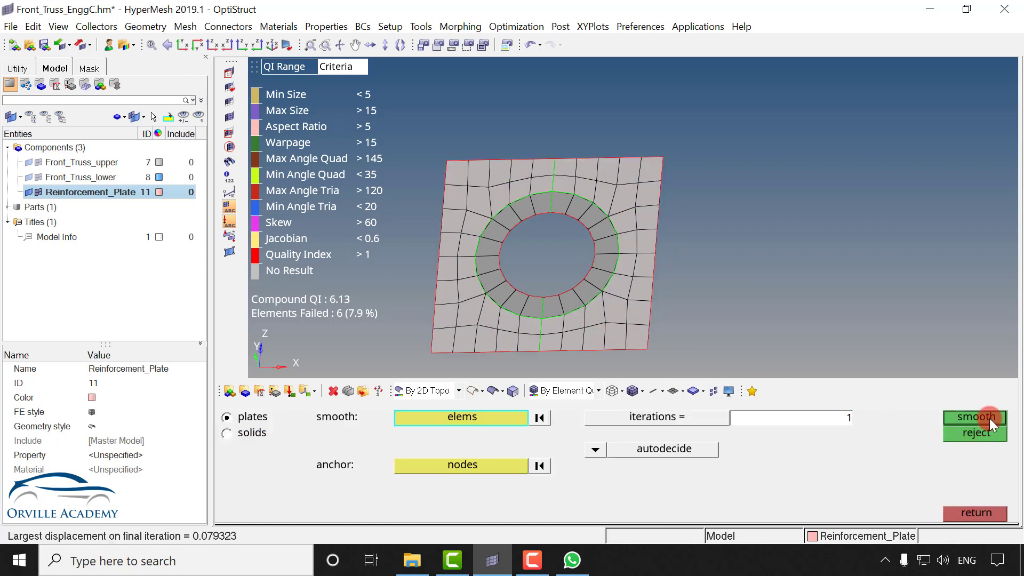
{"action": "left_click", "coordinate": [989, 418]}
{"action": "left_click", "coordinate": [990, 418]}
{"action": "left_click", "coordinate": [989, 418]}
{"action": "left_click", "coordinate": [989, 418]}
{"action": "left_click", "coordinate": [975, 513]}
Step: Undo the smoothing passes, going back to the plate's complete unsmoothed mesh
{"action": "scroll", "coordinate": [607, 189], "scroll_direction": "up", "scroll_amount": 2}
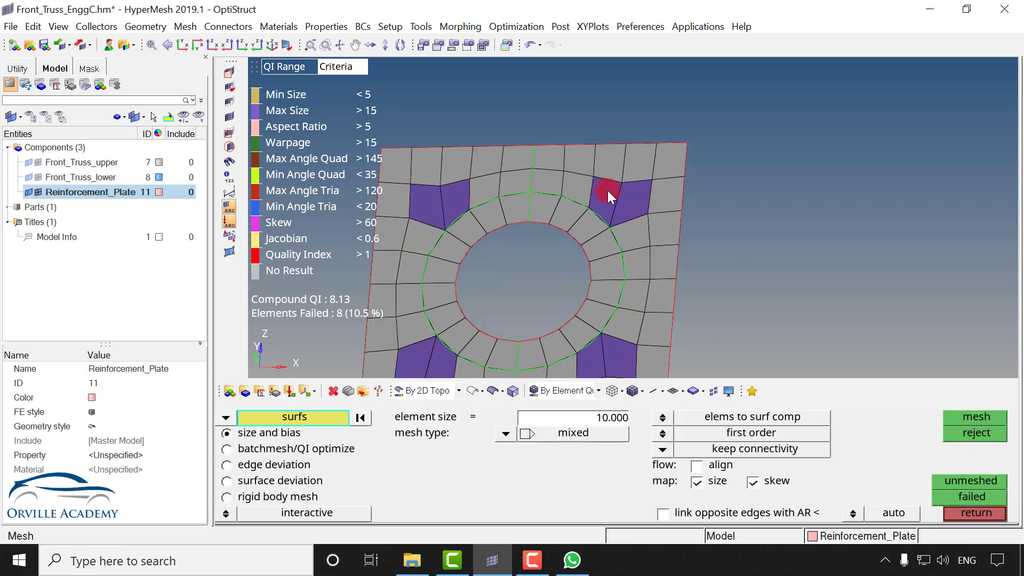
{"action": "right_click_drag", "start_coordinate": [589, 199], "coordinate": [606, 128], "text": "ctrl"}
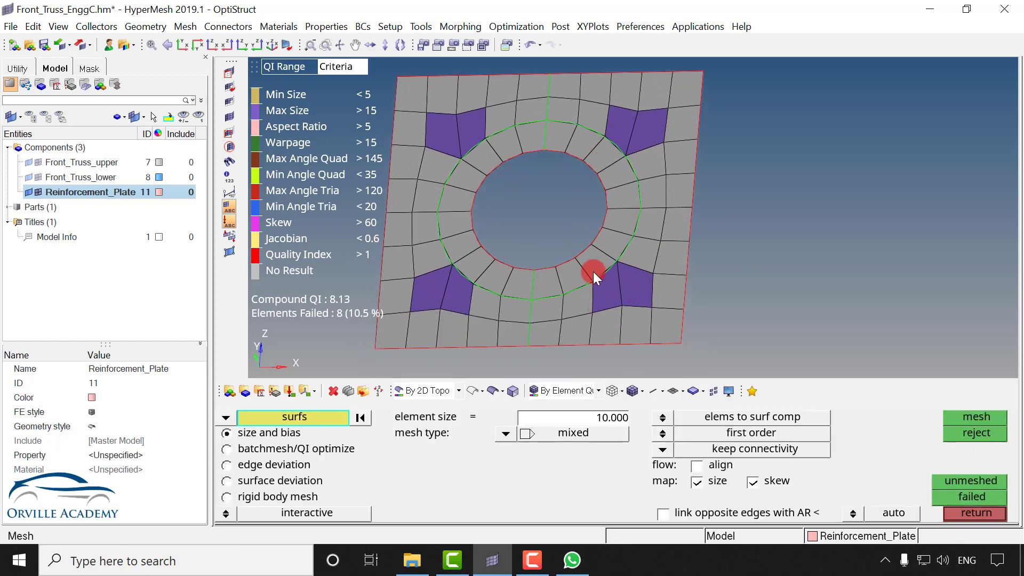
{"action": "key", "text": "ctrl+z"}
{"action": "key", "text": "ctrl+z"}
{"action": "key", "text": "ctrl+z"}
{"action": "key", "text": "ctrl+z"}
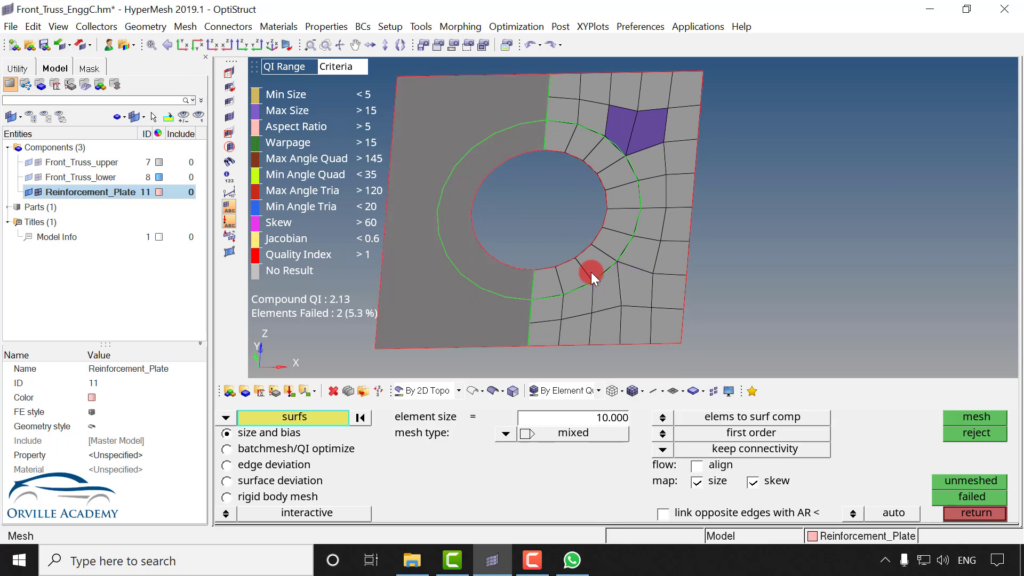
{"action": "key", "text": "ctrl+y"}
{"action": "key", "text": "ctrl+y"}
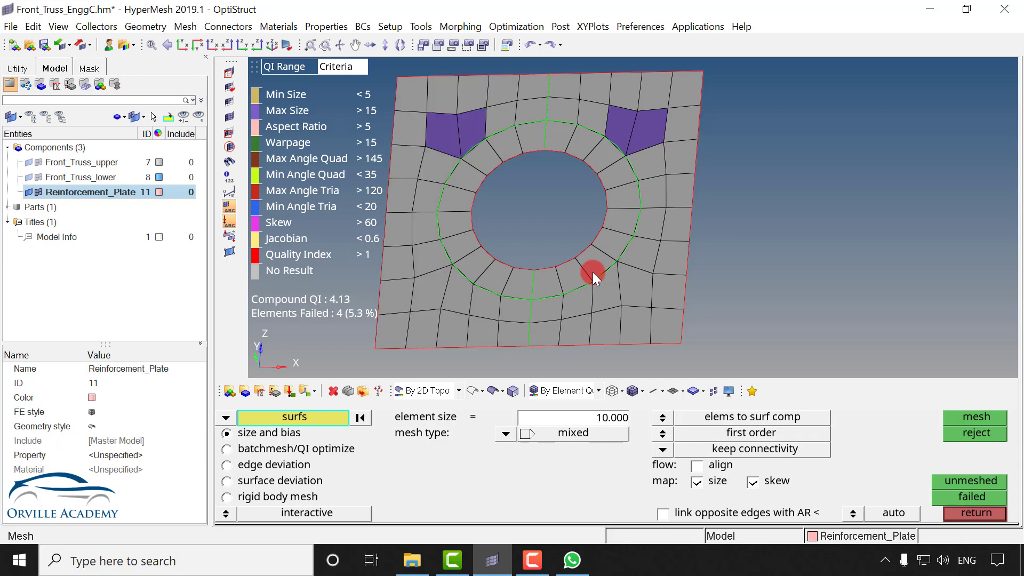
Step: Use the quality index's place node function to shift nodes of the oversized elements above the hole along the surface
{"action": "left_click", "coordinate": [967, 510]}
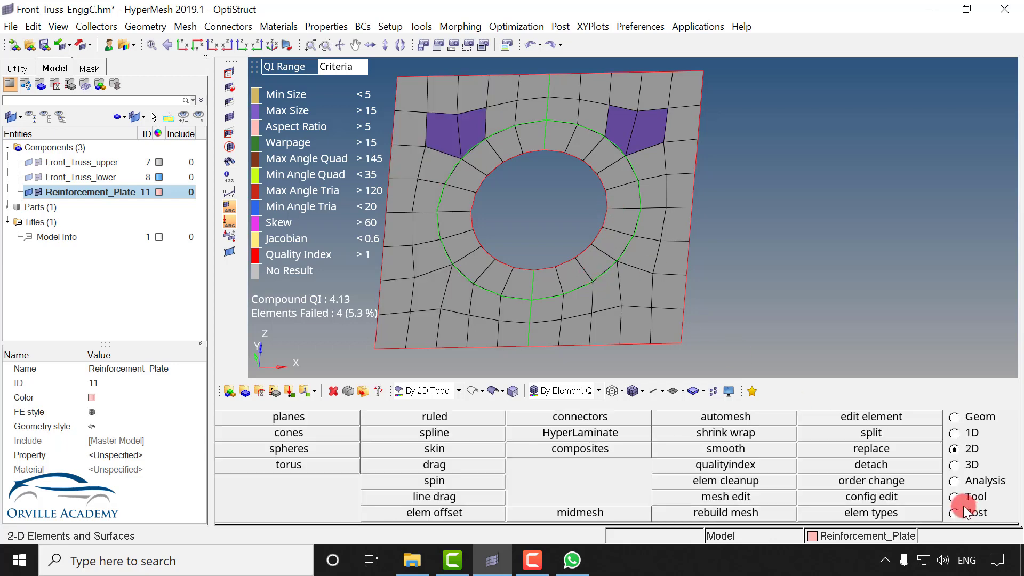
{"action": "left_click", "coordinate": [720, 465]}
{"action": "left_click", "coordinate": [243, 415]}
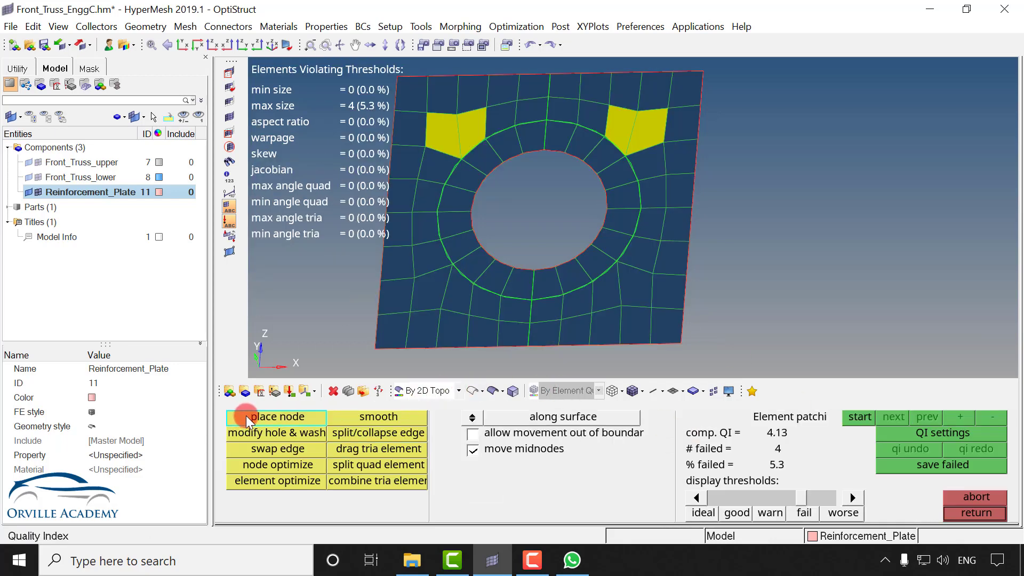
{"action": "scroll", "coordinate": [442, 115], "scroll_direction": "up", "scroll_amount": 2}
{"action": "left_click_drag", "start_coordinate": [460, 114], "coordinate": [463, 119]}
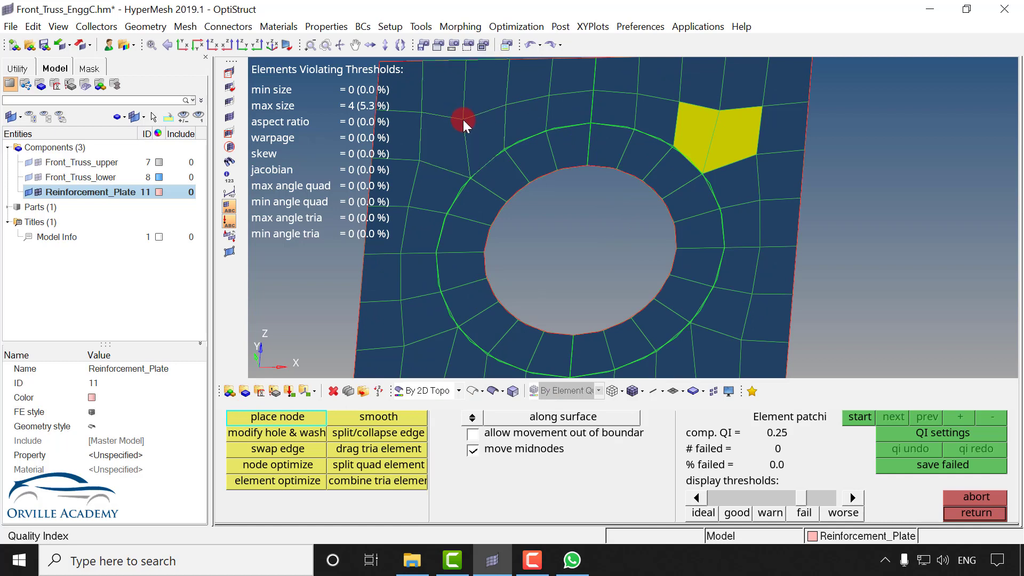
{"action": "left_click_drag", "start_coordinate": [718, 112], "coordinate": [760, 111]}
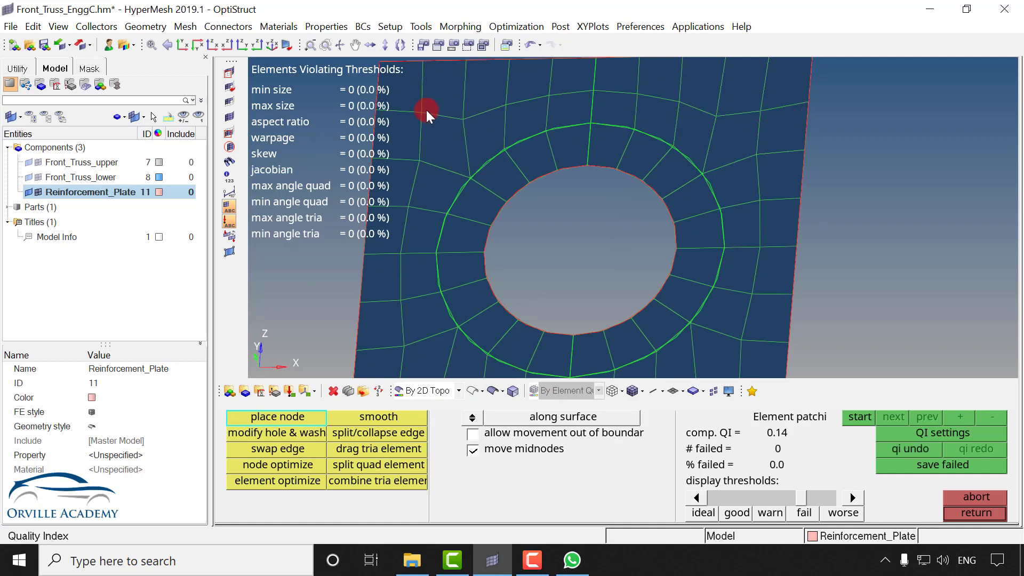
{"action": "left_click_drag", "start_coordinate": [425, 110], "coordinate": [423, 112]}
{"action": "right_click_drag", "start_coordinate": [651, 206], "coordinate": [713, 182], "text": "ctrl"}
{"action": "scroll", "coordinate": [599, 200], "scroll_direction": "down", "scroll_amount": 5, "text": "ctrl"}
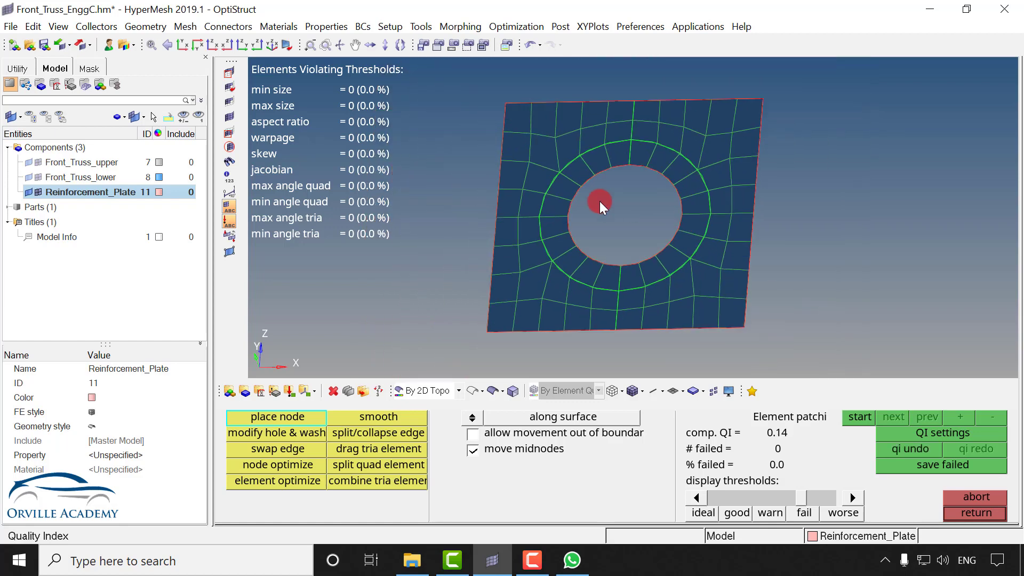
{"action": "key", "text": "Escape"}
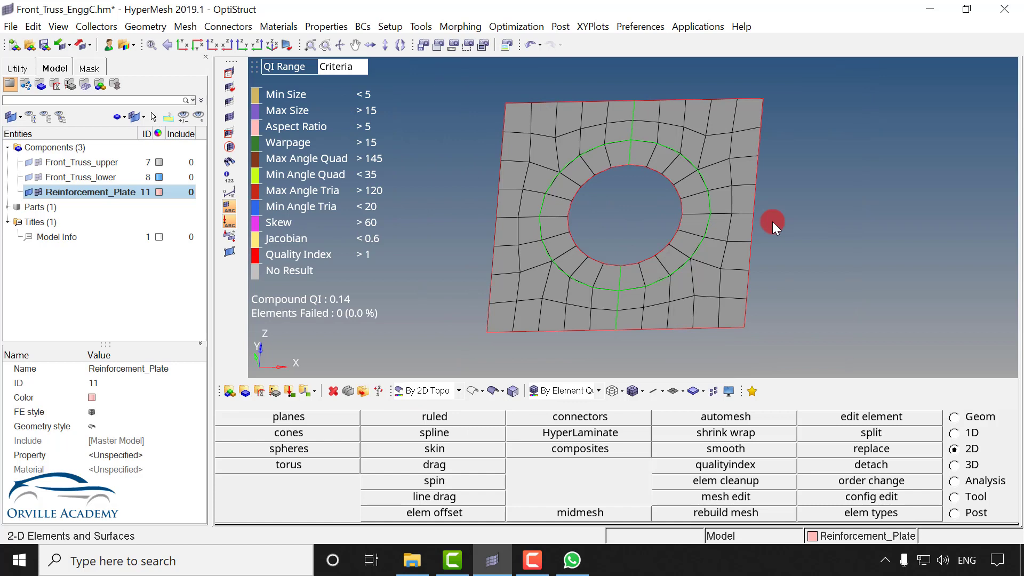
Step: Isolate only the Front_Truss_upper component in the display
{"action": "left_click", "coordinate": [29, 162]}
{"action": "right_click", "coordinate": [69, 161]}
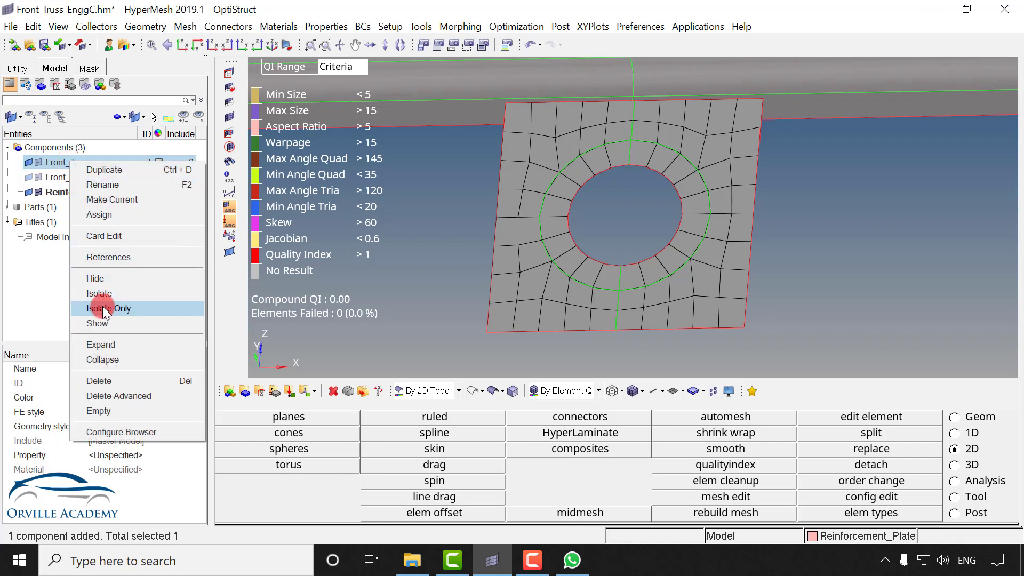
{"action": "left_click", "coordinate": [155, 307]}
Step: Mesh the long upper flange surface of Front_Truss_upper with mixed elements of size 10 and 4 elements along its short end edge
{"action": "right_click_drag", "start_coordinate": [727, 144], "coordinate": [721, 151], "text": "ctrl"}
{"action": "scroll", "coordinate": [670, 236], "scroll_direction": "down", "scroll_amount": 2, "text": "ctrl"}
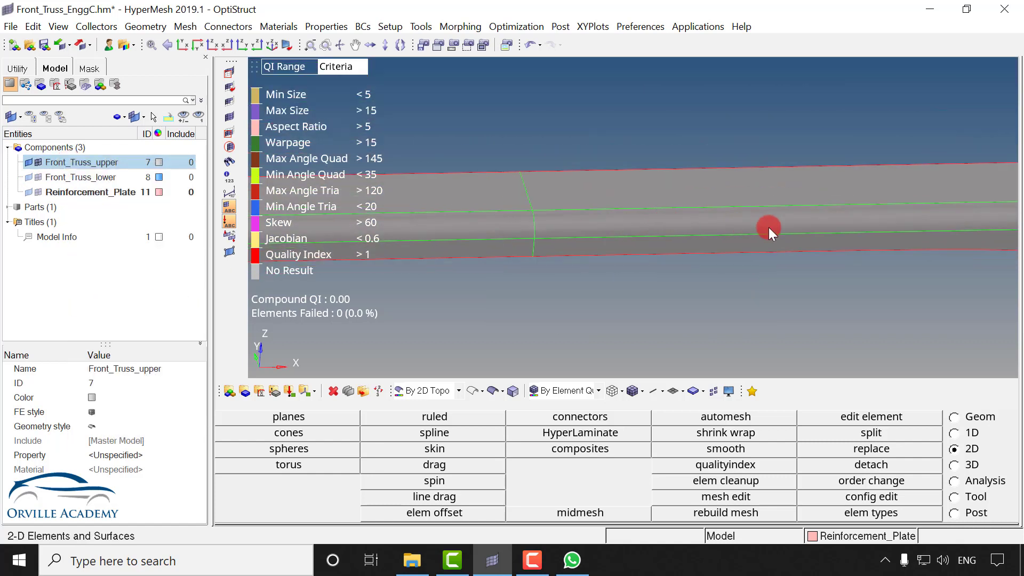
{"action": "right_click_drag", "start_coordinate": [770, 231], "coordinate": [636, 220], "text": "ctrl"}
{"action": "key", "text": "F12"}
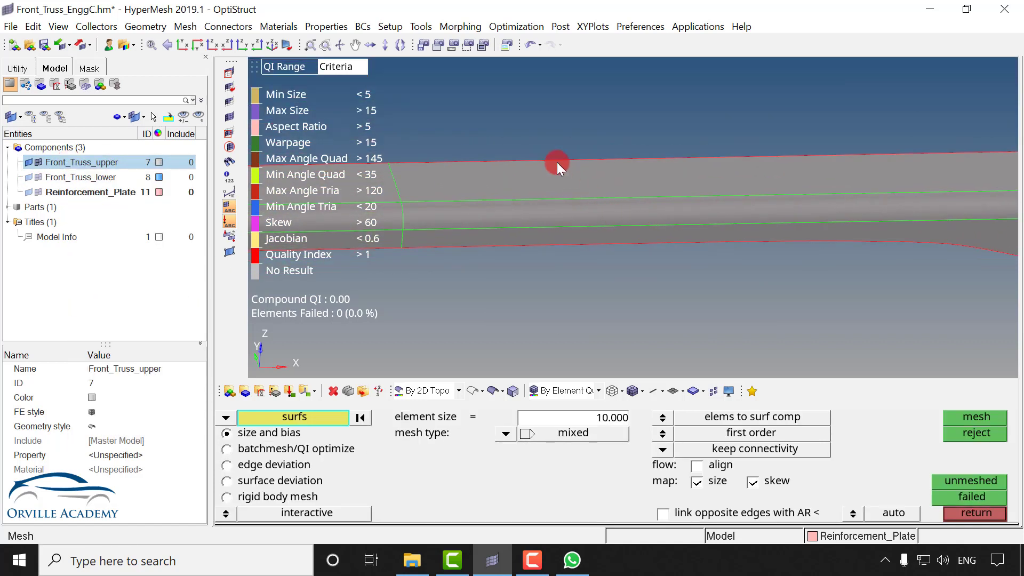
{"action": "left_click", "coordinate": [583, 183]}
{"action": "middle_click", "coordinate": [616, 203]}
{"action": "right_click_drag", "start_coordinate": [639, 205], "coordinate": [501, 172], "text": "ctrl"}
{"action": "left_click", "coordinate": [959, 180]}
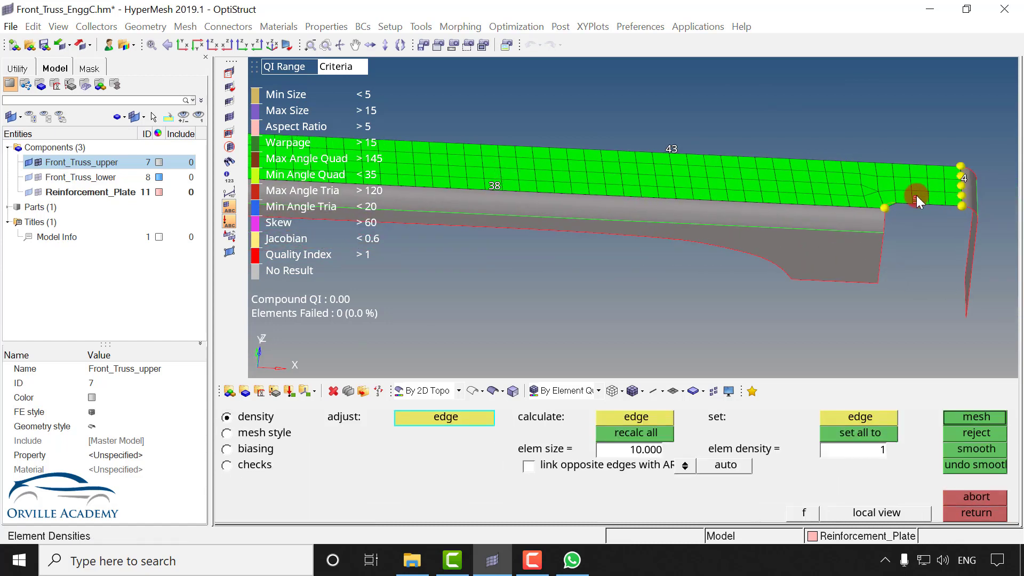
{"action": "middle_click", "coordinate": [889, 197]}
Step: Mesh the long curved bend surface beside the upper flange with mixed elements of size 10 and 2 elements across its width
{"action": "right_click_drag", "start_coordinate": [785, 205], "coordinate": [969, 186], "text": "ctrl"}
{"action": "middle_click", "coordinate": [794, 192]}
{"action": "left_click", "coordinate": [789, 192]}
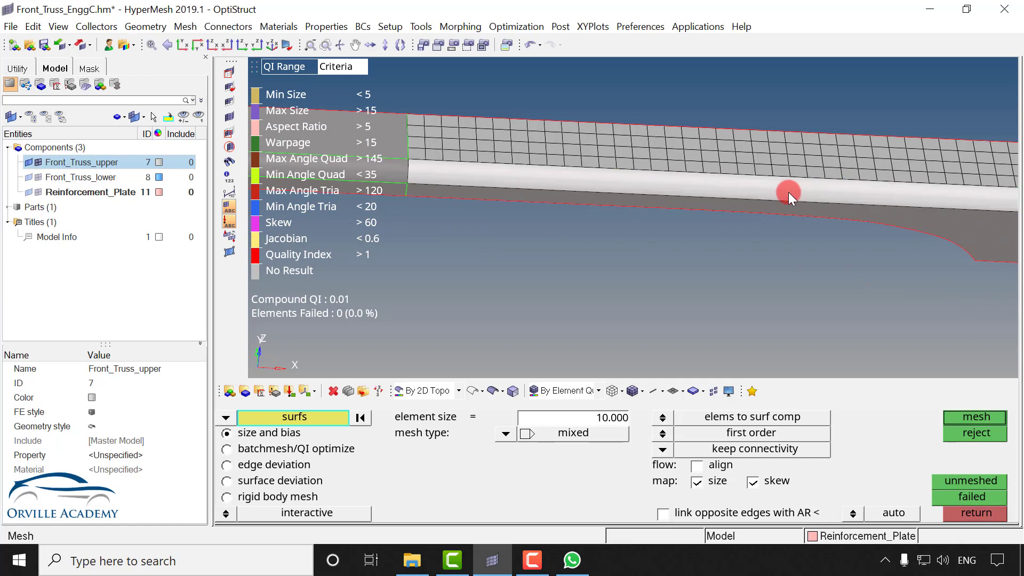
{"action": "middle_click", "coordinate": [789, 192]}
{"action": "right_click_drag", "start_coordinate": [850, 213], "coordinate": [593, 192], "text": "ctrl"}
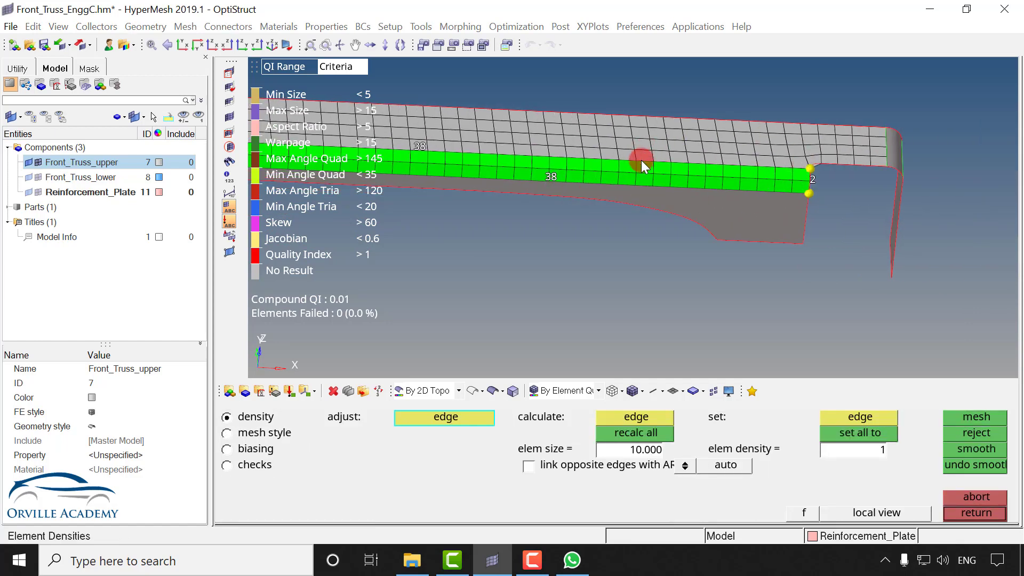
{"action": "left_click_drag", "start_coordinate": [645, 160], "coordinate": [802, 152], "text": "ctrl"}
{"action": "middle_click", "coordinate": [776, 168]}
Step: Mesh the lower flange surface with the curved cutout using mixed elements of size 10 and 5 elements along its short bottom edge
{"action": "left_click", "coordinate": [808, 187]}
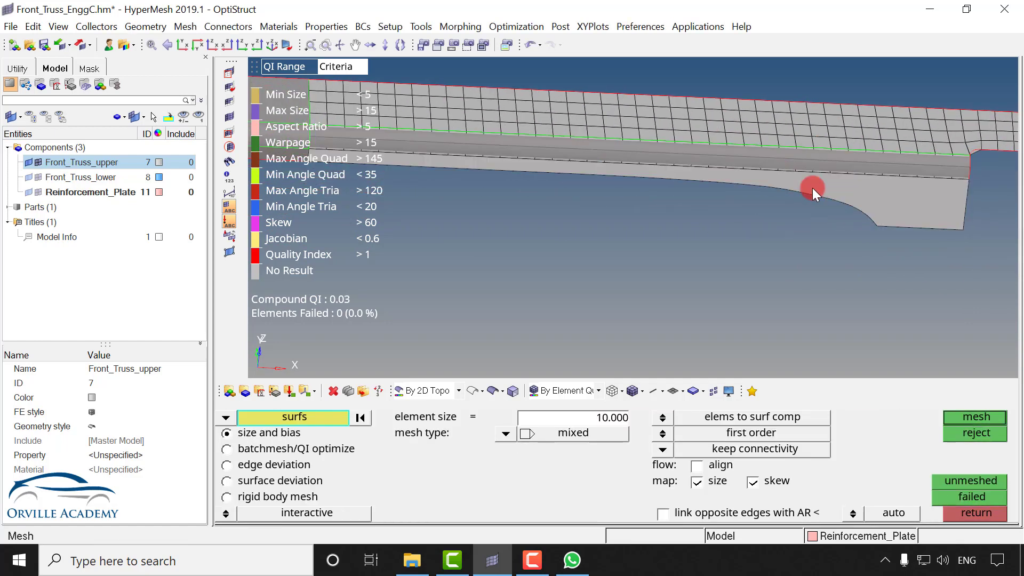
{"action": "middle_click", "coordinate": [812, 188]}
{"action": "right_click_drag", "start_coordinate": [677, 183], "coordinate": [738, 183], "text": "ctrl"}
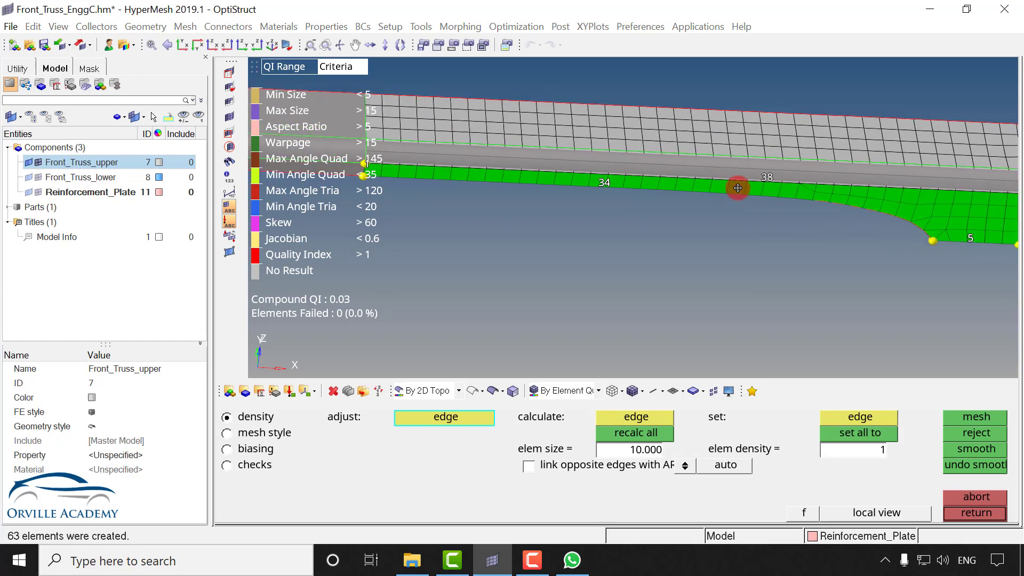
{"action": "left_click_drag", "start_coordinate": [549, 188], "coordinate": [728, 212], "text": "ctrl"}
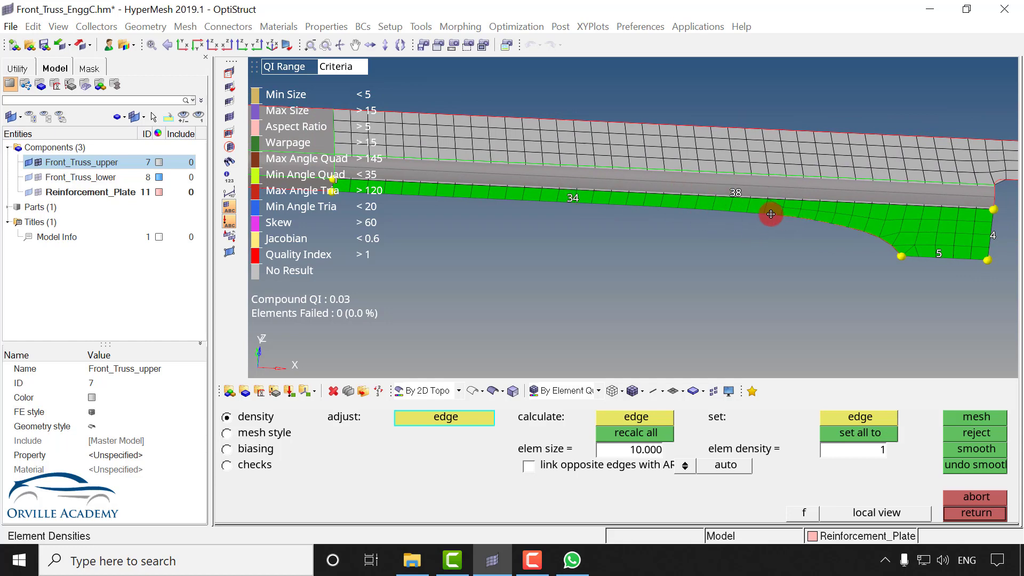
{"action": "right_click_drag", "start_coordinate": [770, 212], "coordinate": [647, 193], "text": "ctrl"}
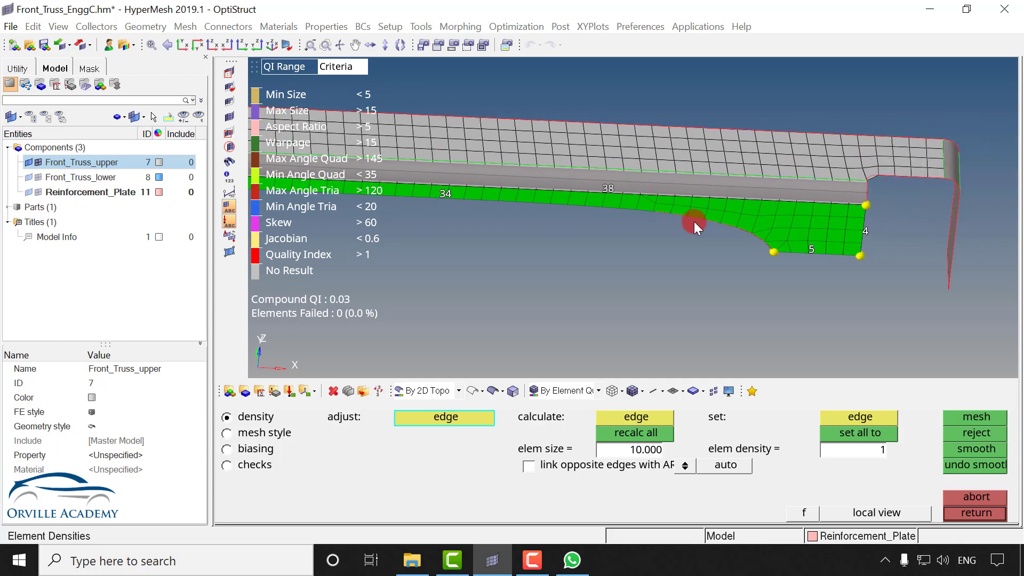
{"action": "right_click", "coordinate": [810, 248]}
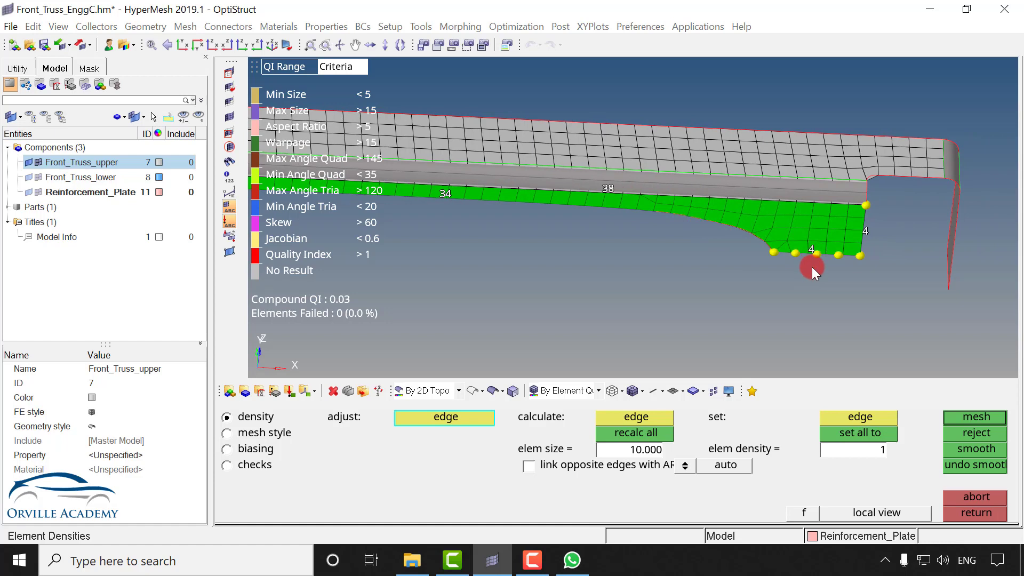
{"action": "middle_click", "coordinate": [812, 265]}
{"action": "left_click", "coordinate": [810, 251]}
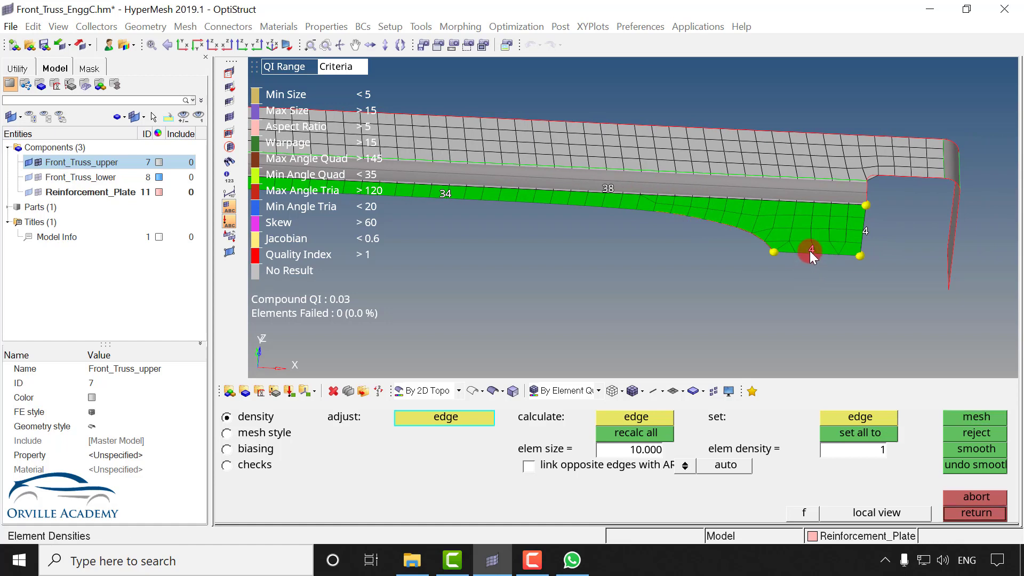
{"action": "middle_click", "coordinate": [808, 255]}
{"action": "right_click_drag", "start_coordinate": [802, 255], "coordinate": [701, 243], "text": "ctrl"}
{"action": "middle_click", "coordinate": [700, 243]}
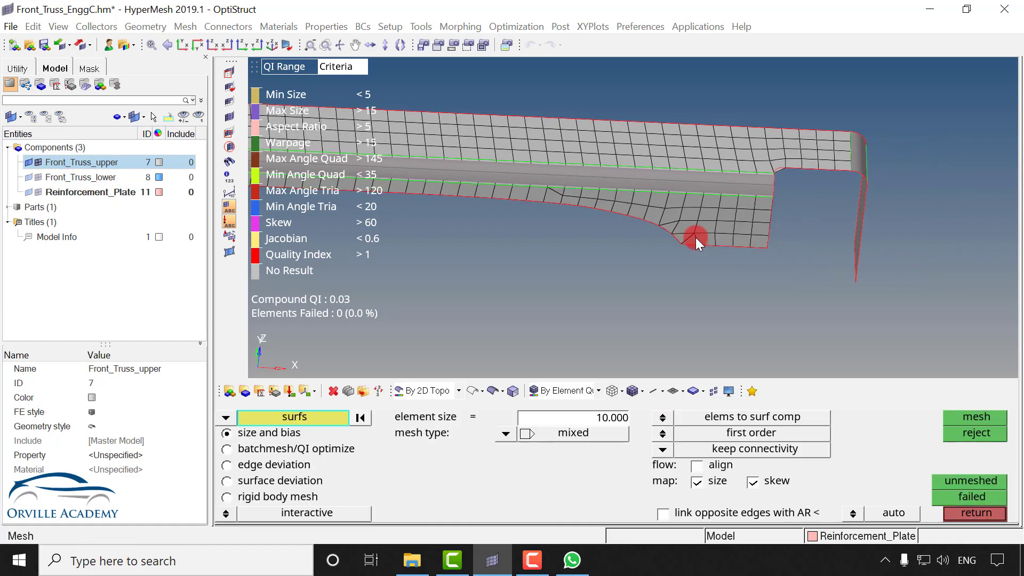
Step: Combine the two triangular elements at the lower flange's cutout corner into one quad using the quality index functions
{"action": "scroll", "coordinate": [692, 235], "scroll_direction": "up", "scroll_amount": 2}
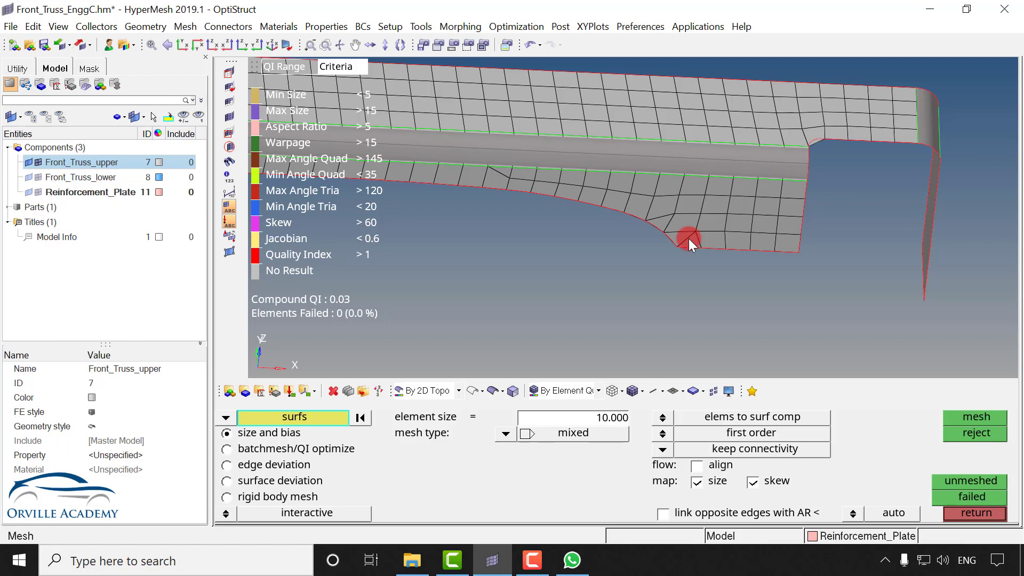
{"action": "left_click", "coordinate": [258, 393]}
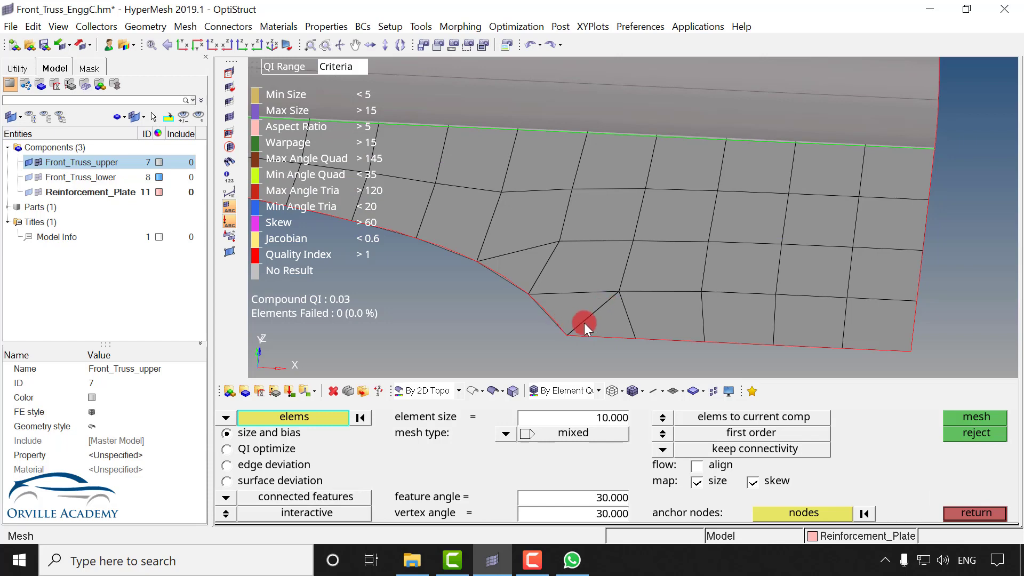
{"action": "left_click", "coordinate": [975, 515]}
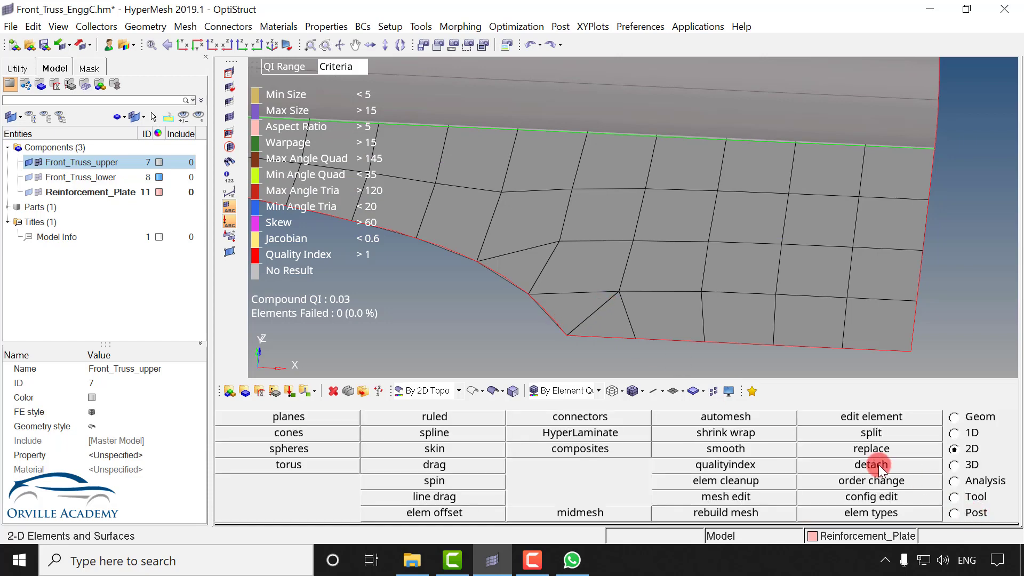
{"action": "left_click", "coordinate": [751, 467]}
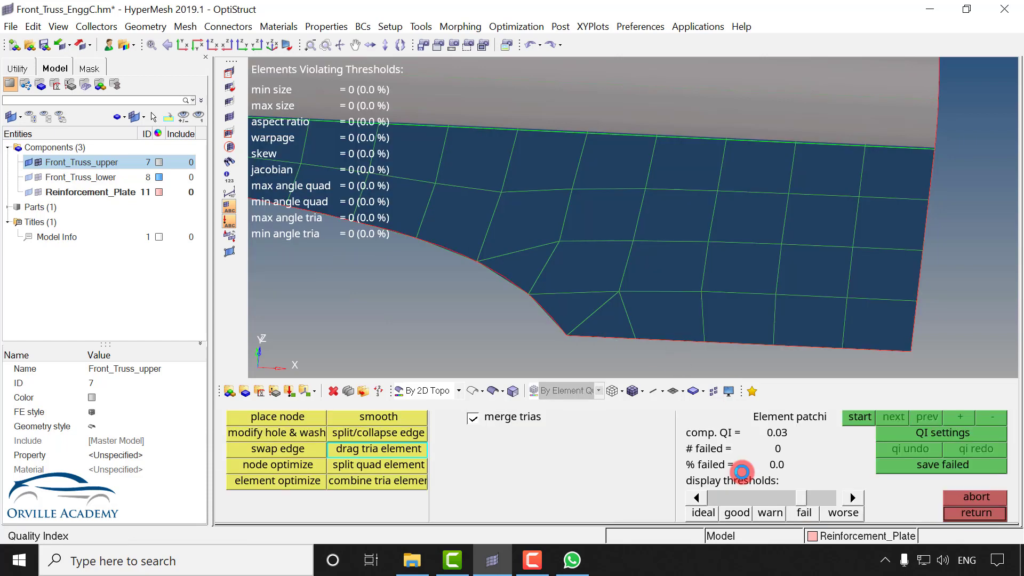
{"action": "left_click", "coordinate": [347, 482]}
{"action": "left_click", "coordinate": [591, 316]}
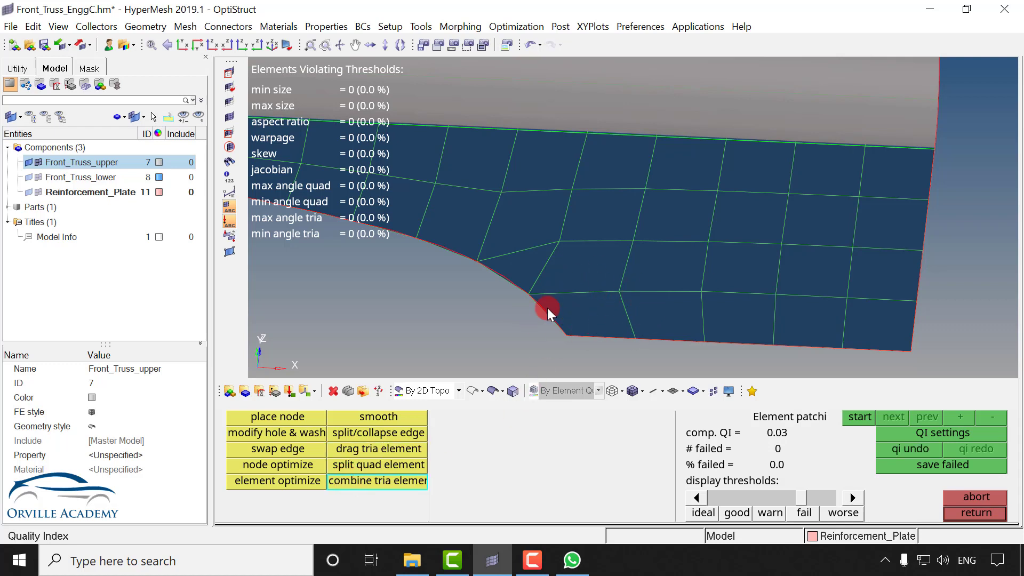
Step: Swap the slanted element edge above the cutout's curve to improve the neighbouring elements' shape in the quality index functions
{"action": "right_click_drag", "start_coordinate": [565, 324], "coordinate": [648, 258], "text": "ctrl"}
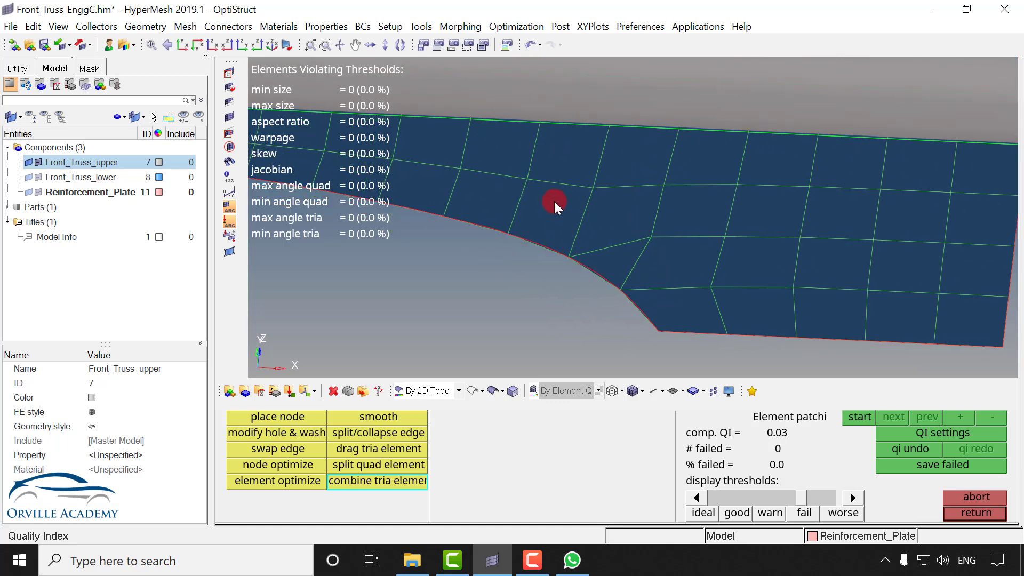
{"action": "left_click", "coordinate": [282, 453]}
{"action": "left_click", "coordinate": [612, 243]}
{"action": "left_click", "coordinate": [614, 245]}
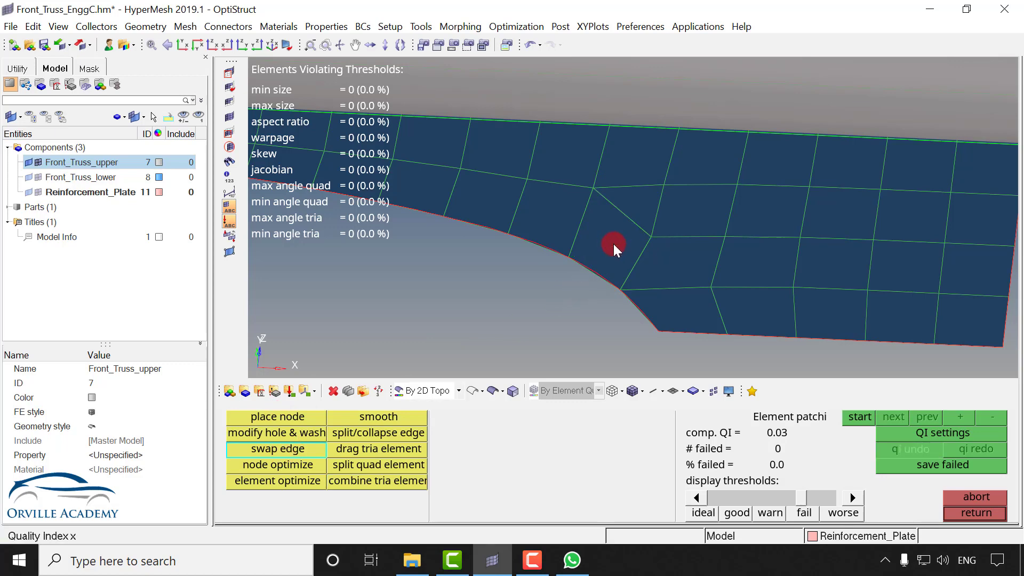
{"action": "key", "text": "Escape"}
Step: Smooth the plate elements of the lower flange around the cutout in four passes of 1 iteration with autodecide
{"action": "scroll", "coordinate": [544, 289], "scroll_direction": "down", "scroll_amount": 3, "text": "ctrl"}
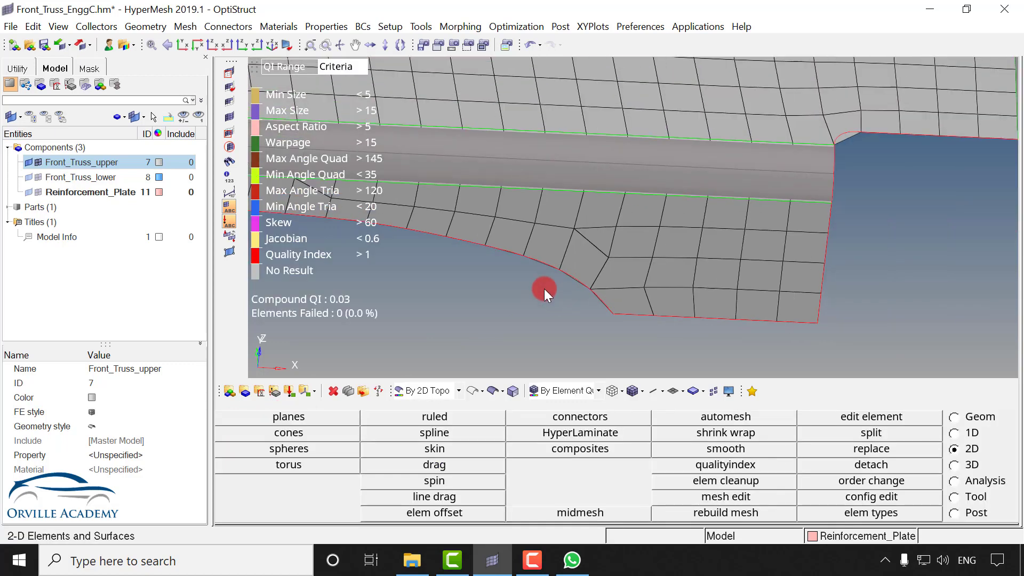
{"action": "key", "text": "shift+F12"}
{"action": "left_click_drag", "start_coordinate": [475, 207], "coordinate": [840, 322], "text": "shift"}
{"action": "left_click", "coordinate": [964, 415]}
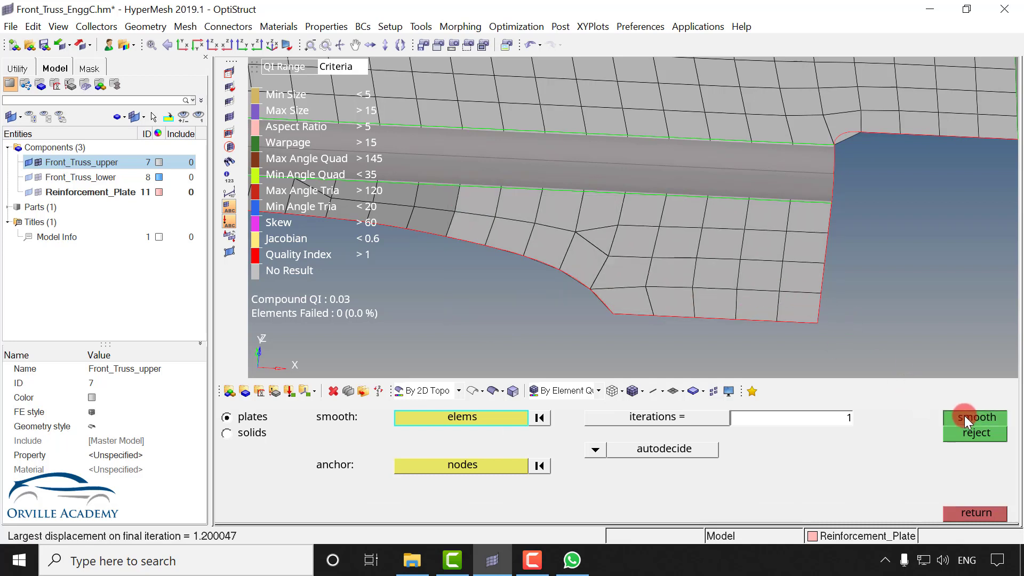
{"action": "left_click", "coordinate": [964, 415]}
{"action": "left_click", "coordinate": [965, 415]}
{"action": "left_click", "coordinate": [965, 416]}
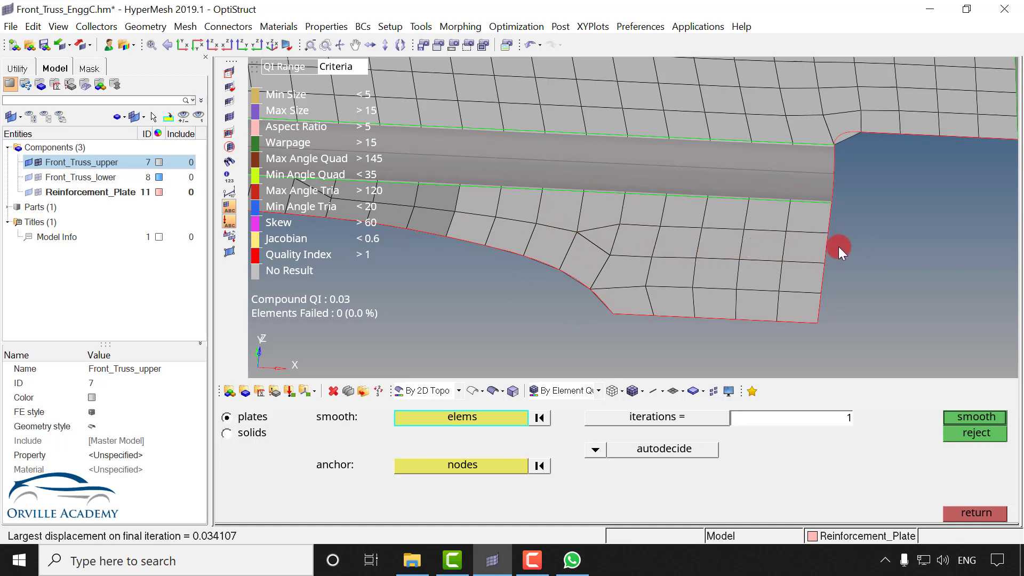
{"action": "scroll", "coordinate": [642, 218], "scroll_direction": "down", "scroll_amount": 5, "text": "ctrl"}
{"action": "right_click_drag", "start_coordinate": [664, 208], "coordinate": [823, 203], "text": "ctrl"}
{"action": "left_click", "coordinate": [968, 513]}
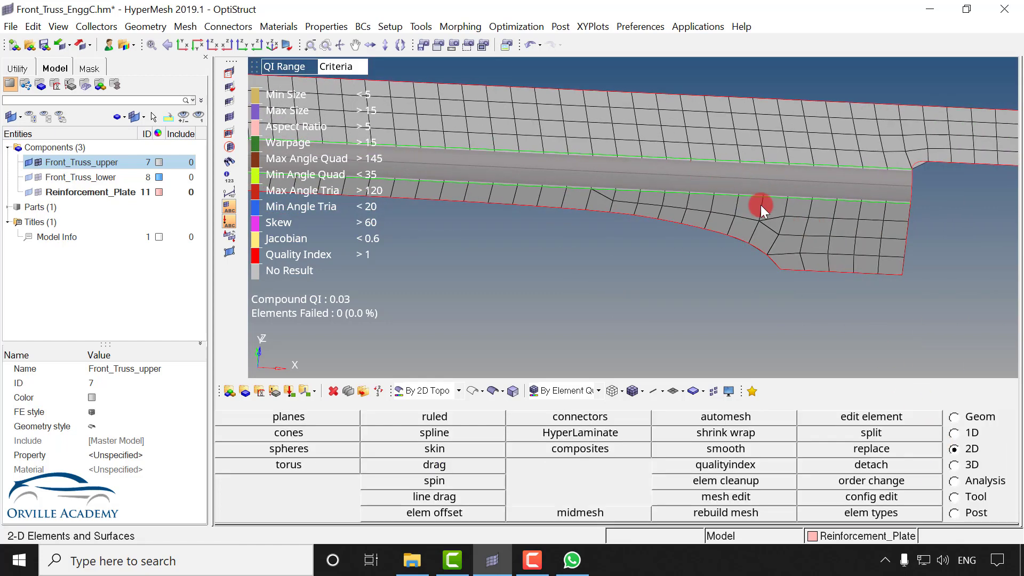
Step: Mesh the end bend and the downturned end flange surfaces together with mixed elements of size 10
{"action": "left_click_drag", "start_coordinate": [760, 205], "coordinate": [591, 197], "text": "ctrl"}
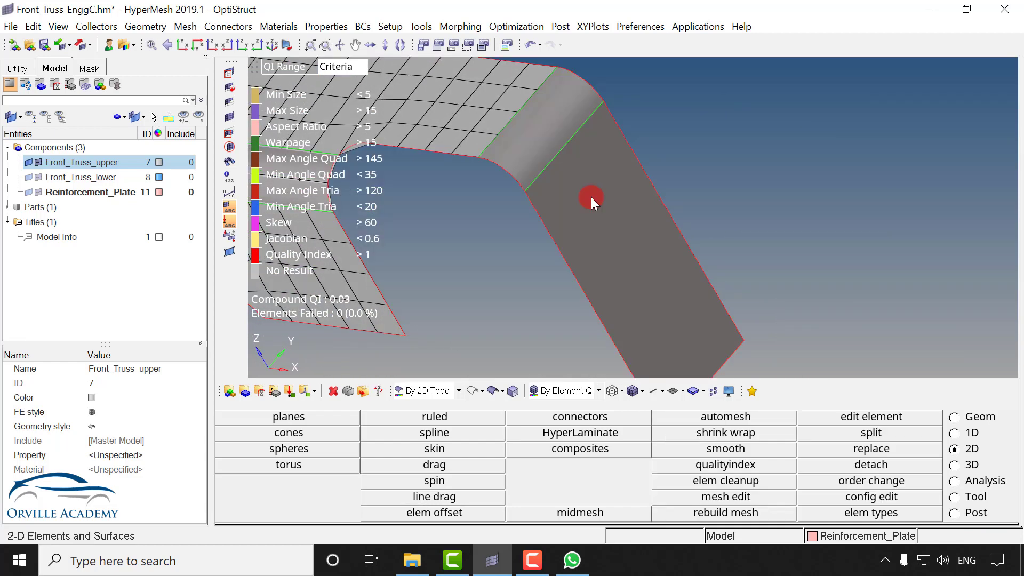
{"action": "key", "text": "F12"}
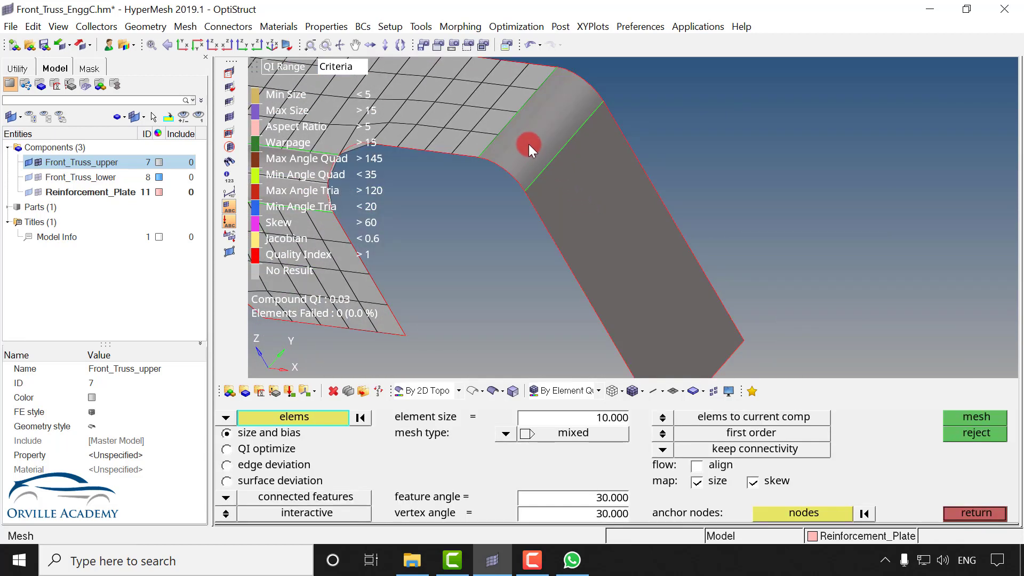
{"action": "left_click", "coordinate": [226, 417]}
{"action": "left_click", "coordinate": [247, 416]}
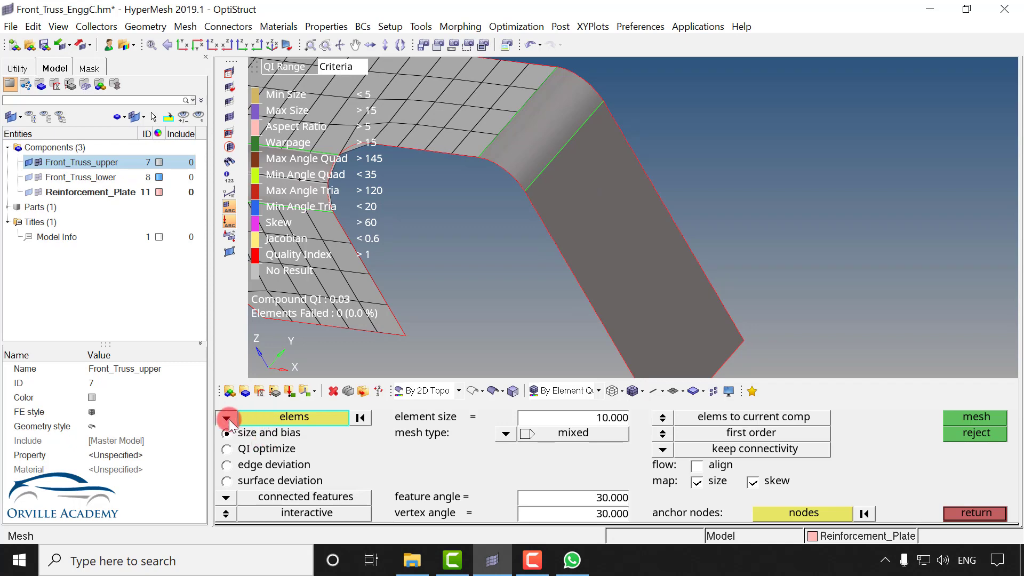
{"action": "left_click", "coordinate": [290, 424]}
{"action": "left_click", "coordinate": [527, 151]}
{"action": "left_click", "coordinate": [578, 267]}
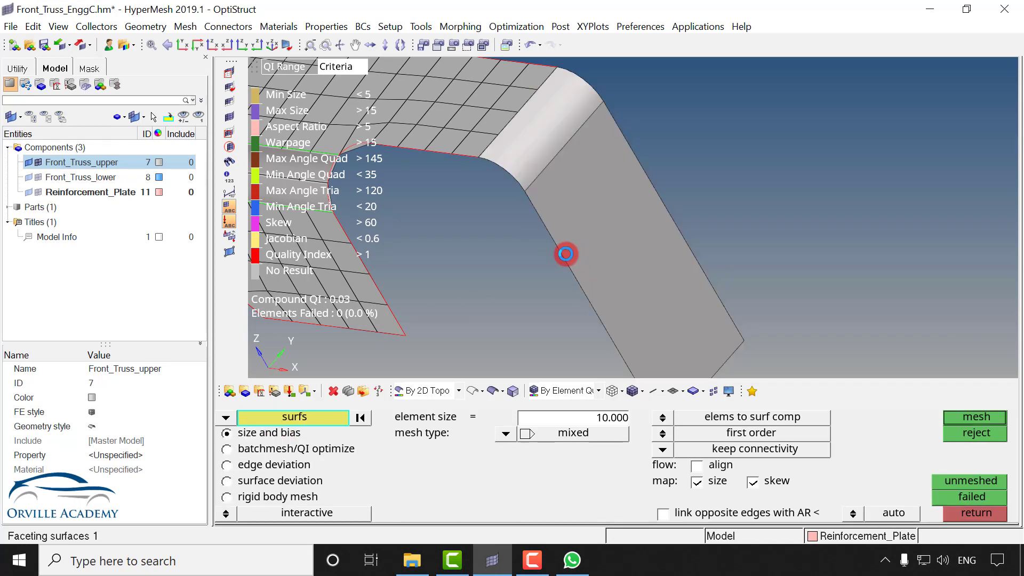
{"action": "middle_click", "coordinate": [556, 264]}
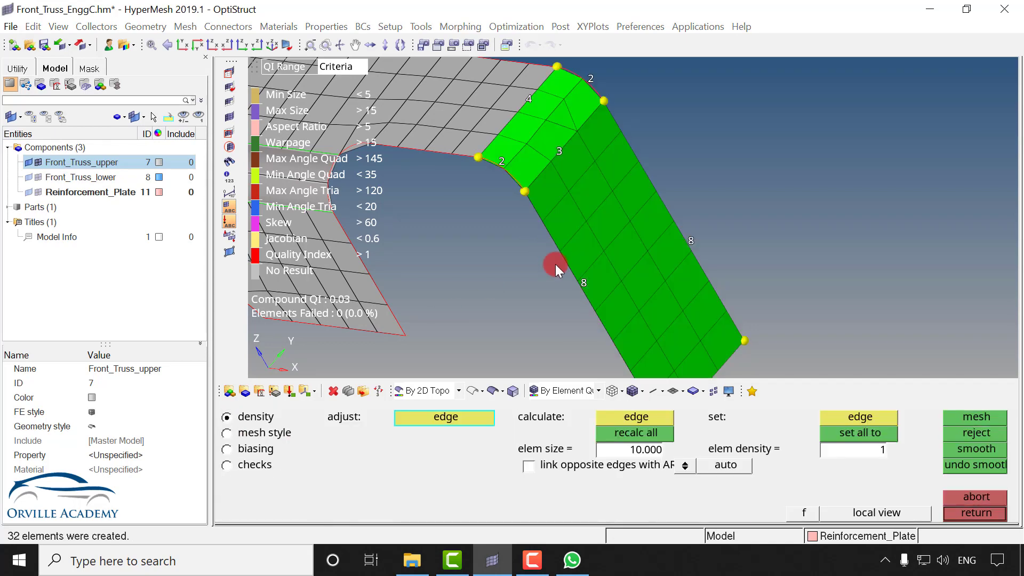
Step: Set 4 elements along both the edge shared by the end surfaces and the end flange's free edge, and accept the updated mesh
{"action": "right_click", "coordinate": [566, 155]}
{"action": "right_click_drag", "start_coordinate": [676, 233], "coordinate": [652, 192], "text": "ctrl"}
{"action": "left_click", "coordinate": [531, 115]}
{"action": "left_click", "coordinate": [531, 114]}
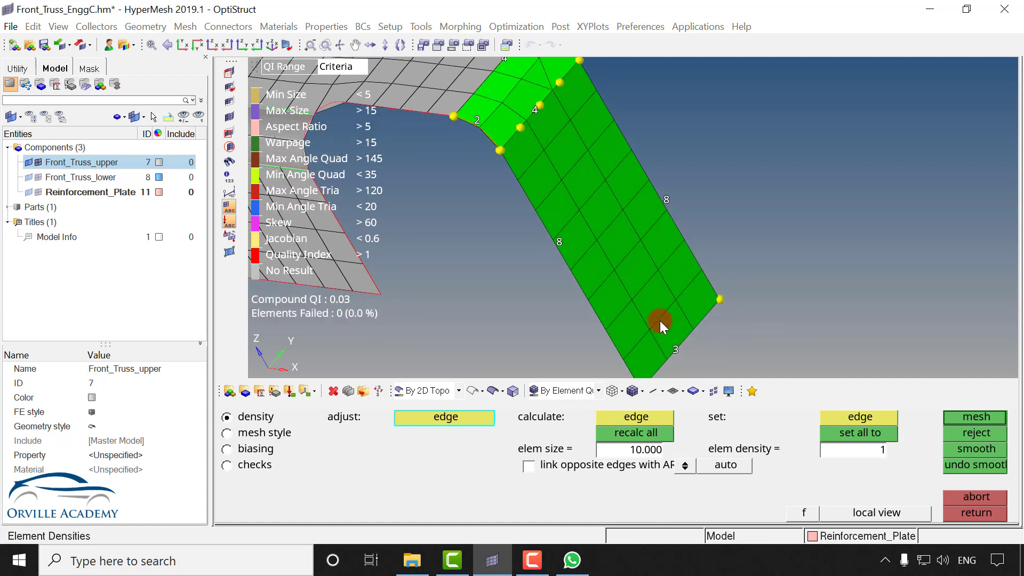
{"action": "left_click", "coordinate": [680, 347]}
{"action": "middle_click", "coordinate": [692, 336]}
{"action": "key", "text": "Escape"}
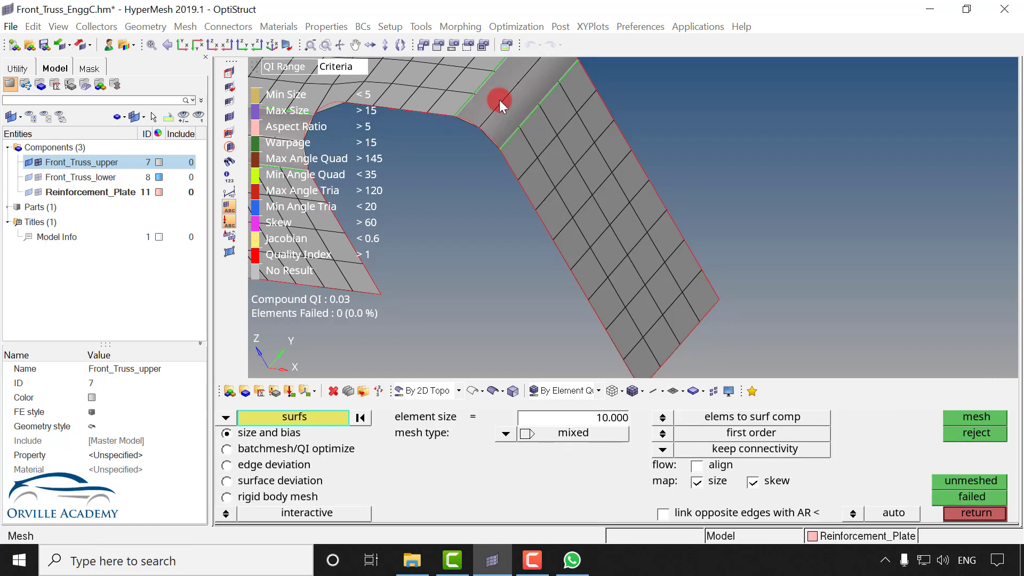
Step: Make Front_Truss_upper the current component
{"action": "scroll", "coordinate": [702, 235], "scroll_direction": "down", "scroll_amount": 2, "text": "ctrl"}
{"action": "right_click_drag", "start_coordinate": [568, 204], "coordinate": [869, 251], "text": "ctrl"}
{"action": "scroll", "coordinate": [863, 251], "scroll_direction": "down", "scroll_amount": 2, "text": "ctrl"}
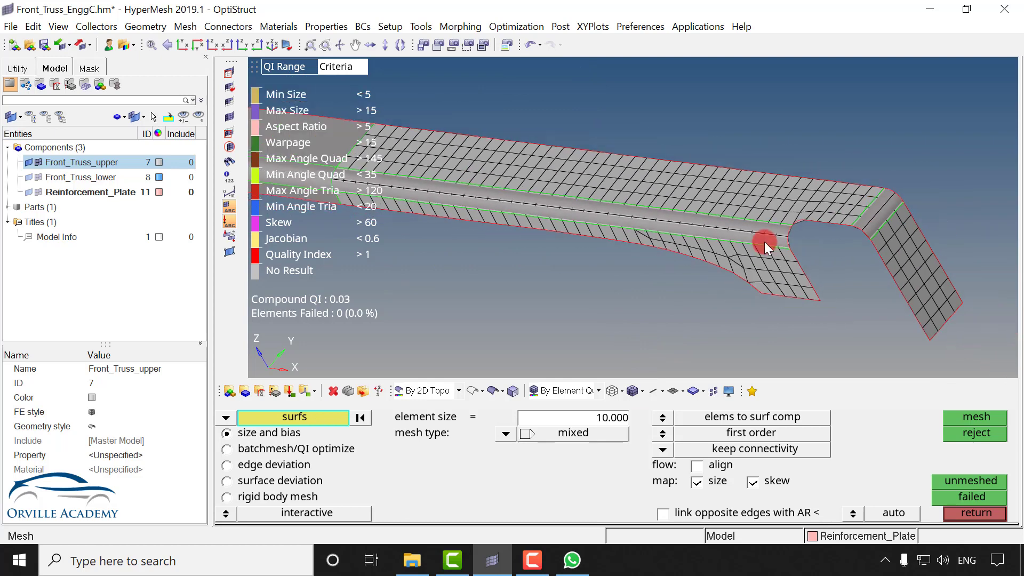
{"action": "scroll", "coordinate": [764, 242], "scroll_direction": "down", "scroll_amount": 1, "text": "ctrl"}
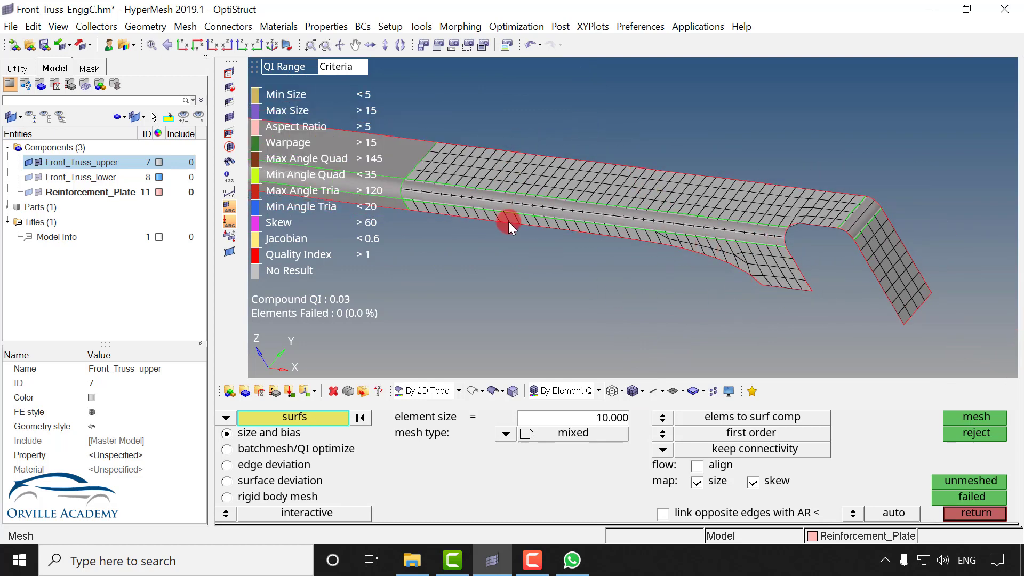
{"action": "right_click_drag", "start_coordinate": [508, 222], "coordinate": [770, 231], "text": "ctrl"}
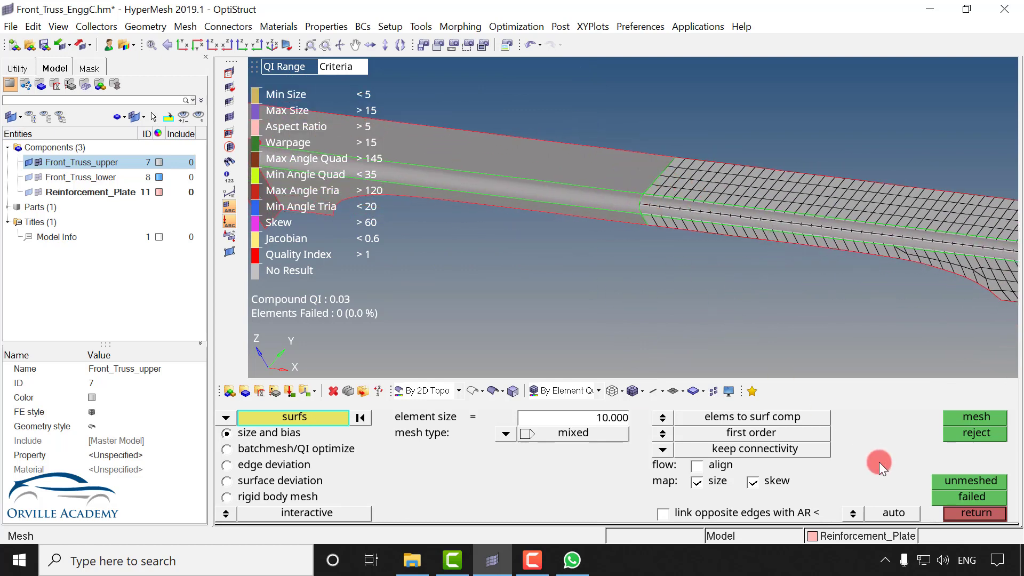
{"action": "left_click", "coordinate": [964, 513]}
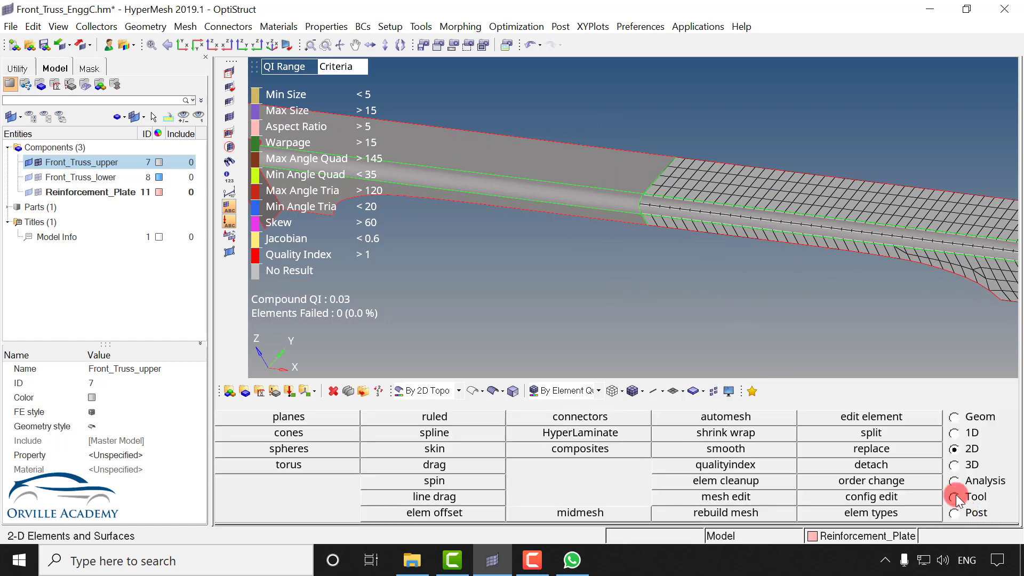
{"action": "left_click", "coordinate": [955, 498]}
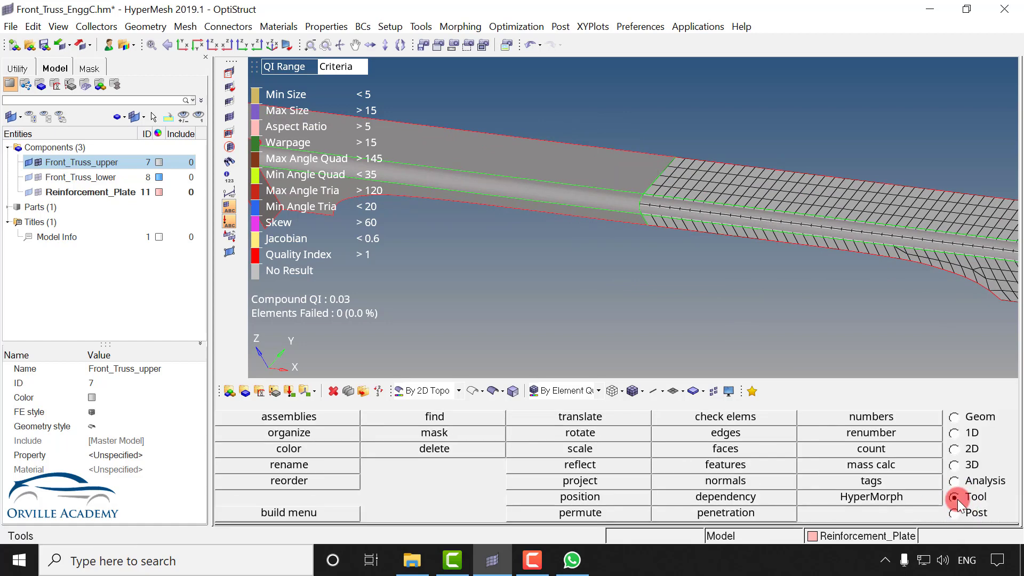
{"action": "left_click", "coordinate": [856, 536]}
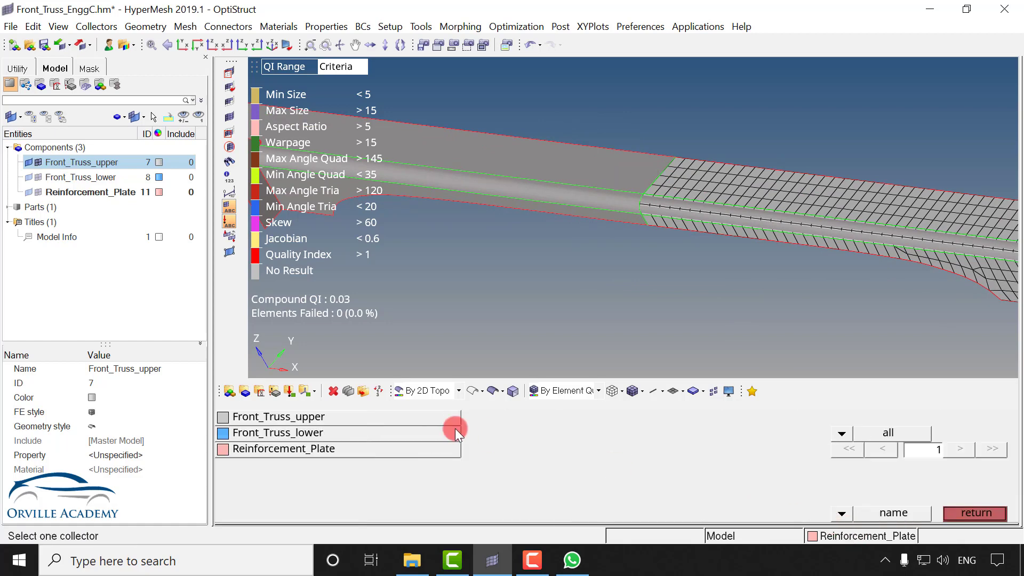
{"action": "left_click", "coordinate": [288, 414]}
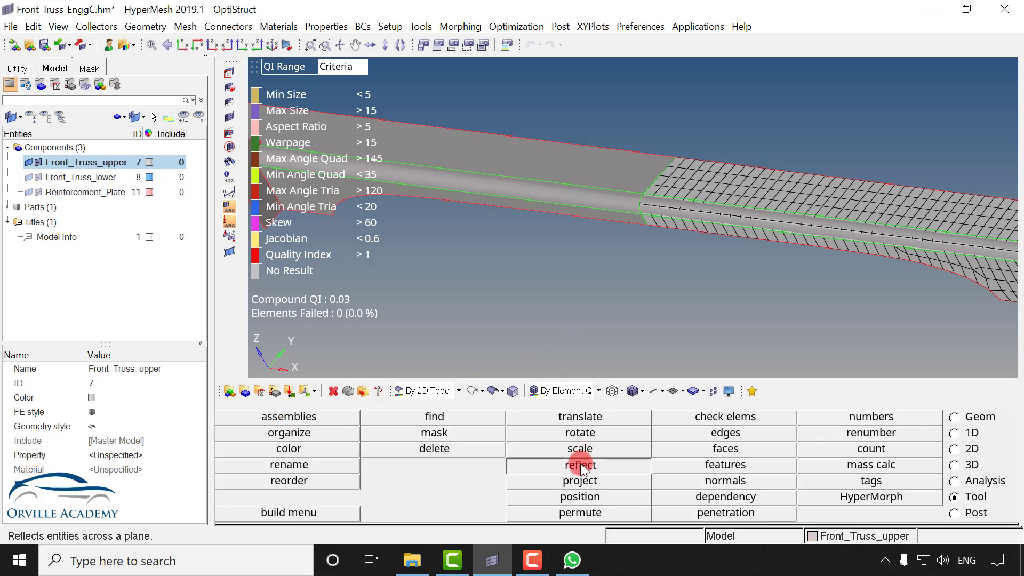
Step: Set up a reflection of all displayed Front_Truss_upper elements along the x-axis, with the base node on the truss's middle edge
{"action": "left_click", "coordinate": [581, 462]}
{"action": "left_click", "coordinate": [319, 416]}
{"action": "left_click", "coordinate": [321, 449]}
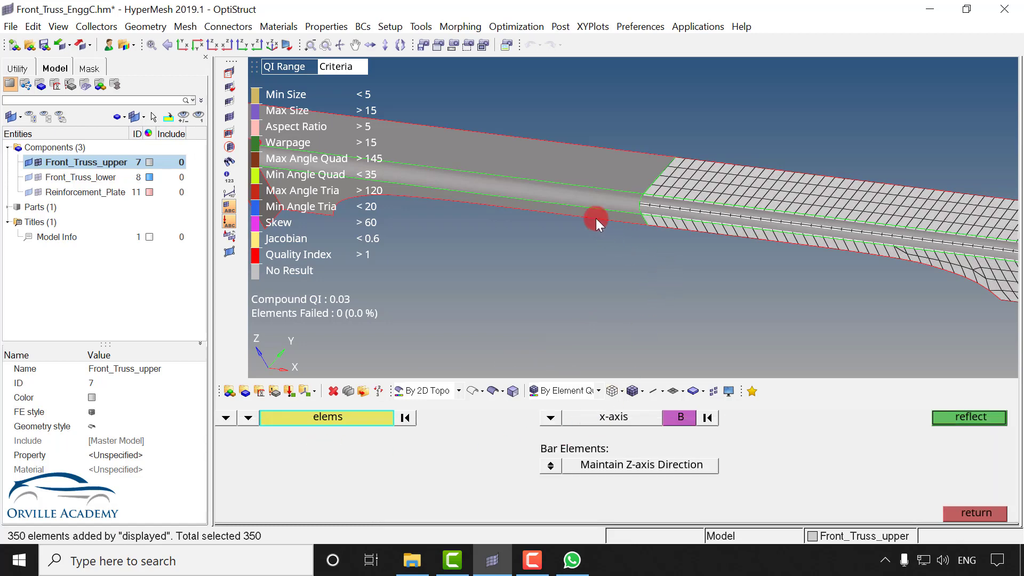
{"action": "mouse_move", "coordinate": [596, 149]}
{"action": "left_mouse_down", "text": "ctrl"}
{"action": "mouse_move", "coordinate": [613, 149]}
{"action": "mouse_move", "coordinate": [597, 161]}
{"action": "left_mouse_up", "text": "ctrl"}
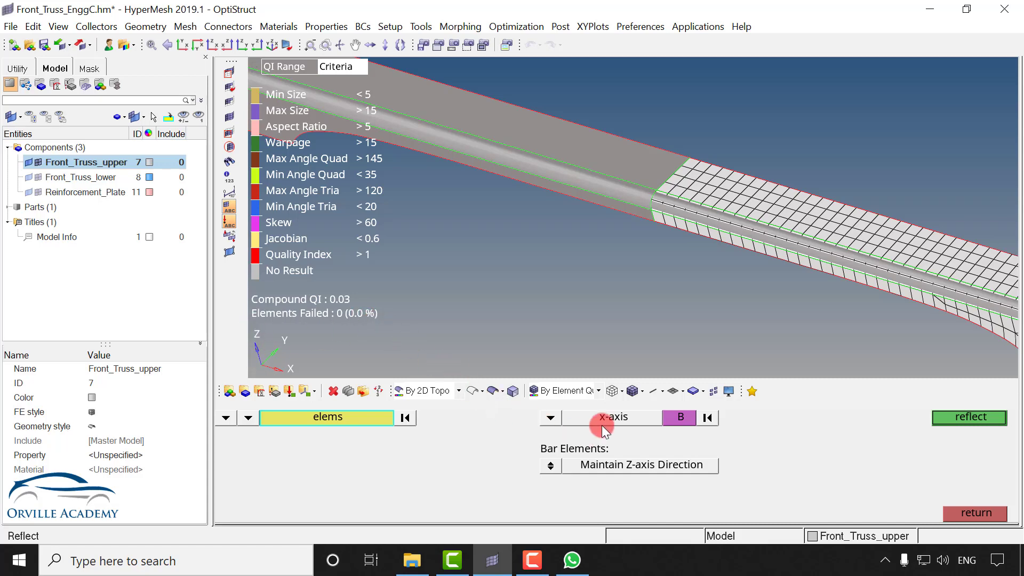
{"action": "left_click", "coordinate": [683, 417]}
{"action": "scroll", "coordinate": [676, 171], "scroll_direction": "up", "scroll_amount": 3}
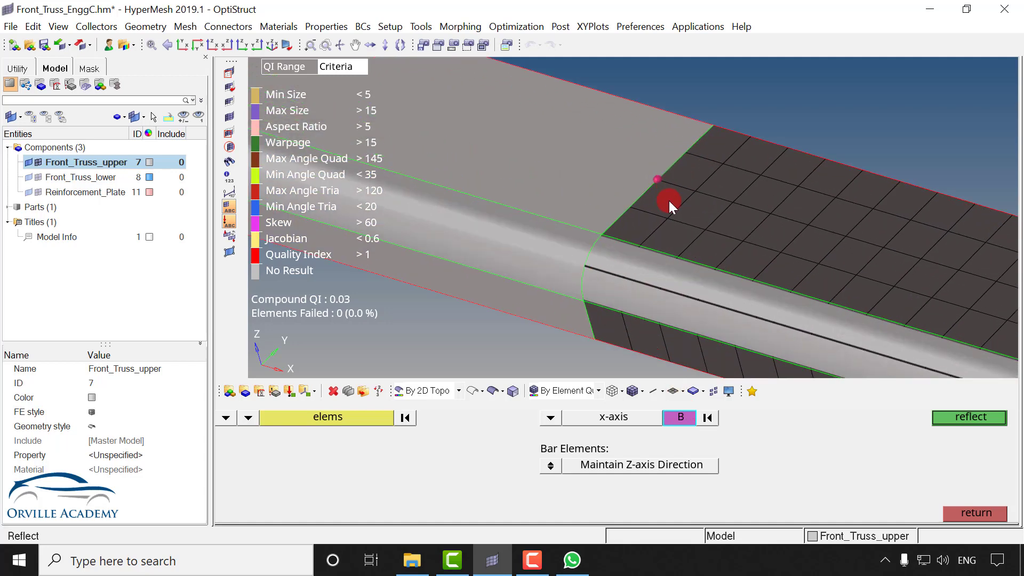
{"action": "scroll", "coordinate": [629, 270], "scroll_direction": "down", "scroll_amount": 5}
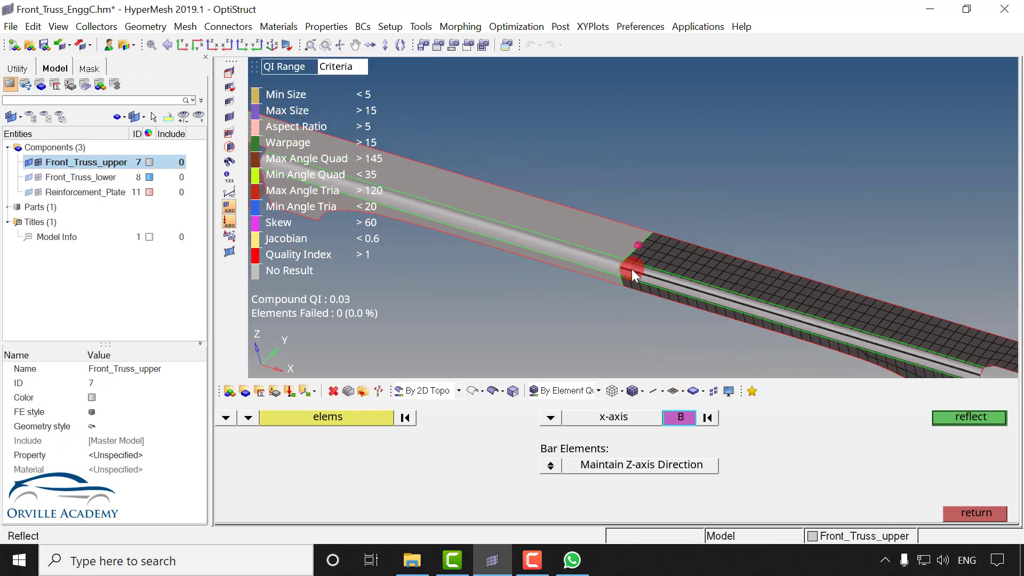
Step: Duplicate the selected elements into the current component and reflect the copies onto the unmeshed half of Front_Truss_upper
{"action": "left_click", "coordinate": [358, 419]}
{"action": "left_click", "coordinate": [358, 418]}
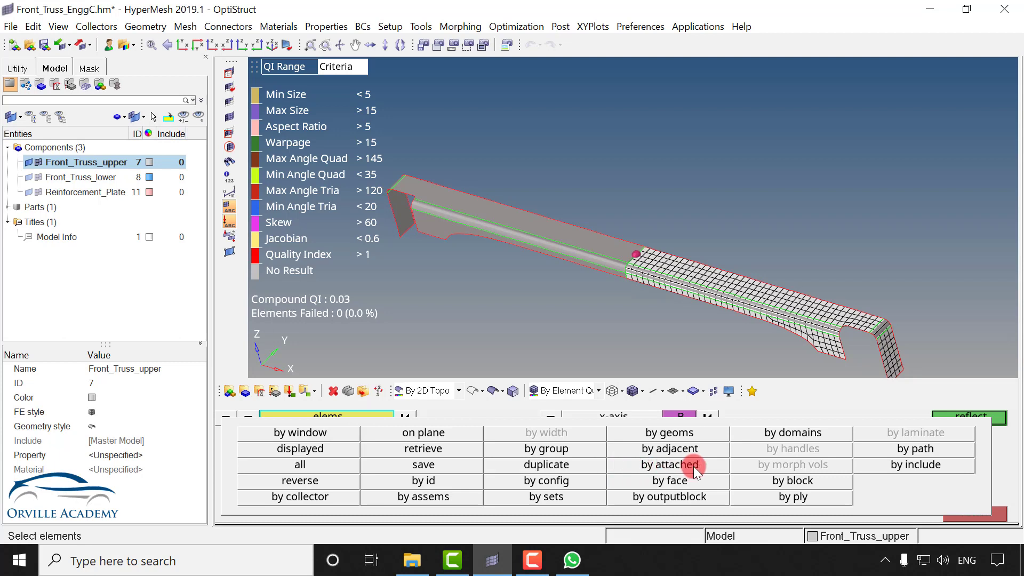
{"action": "left_click", "coordinate": [572, 464]}
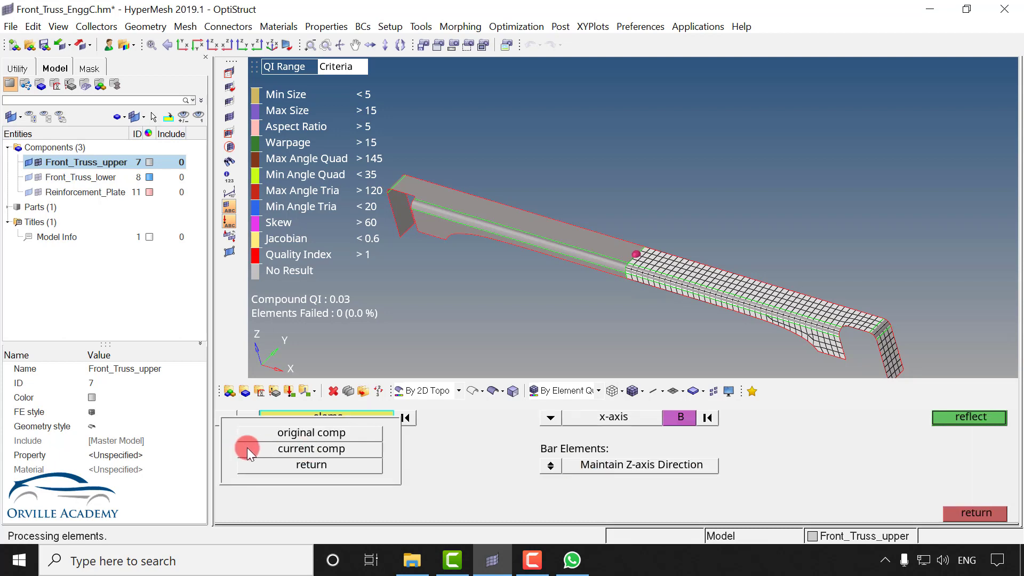
{"action": "left_click", "coordinate": [273, 448]}
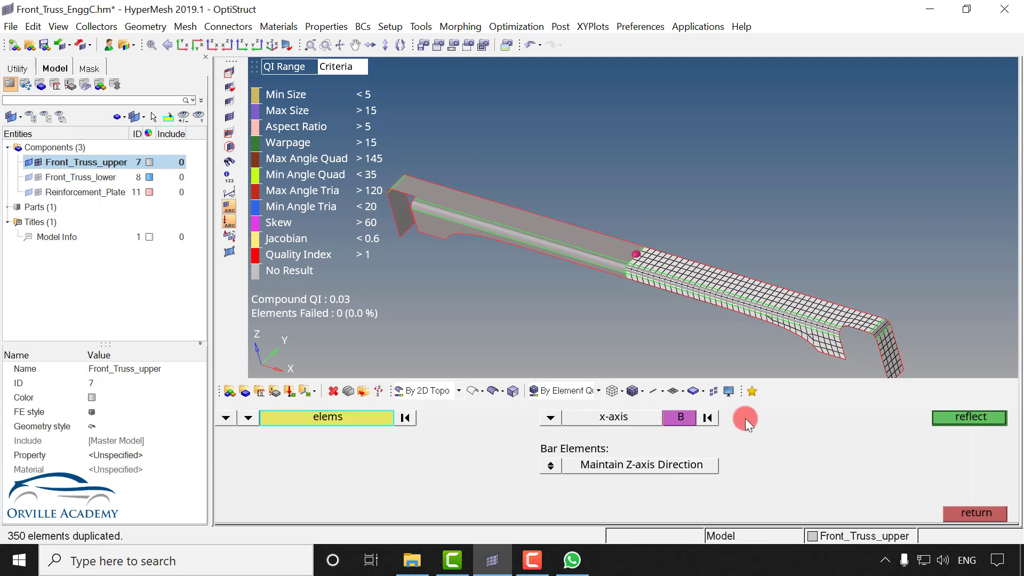
{"action": "left_click", "coordinate": [952, 418]}
{"action": "scroll", "coordinate": [728, 261], "scroll_direction": "up", "scroll_amount": 3, "text": "ctrl"}
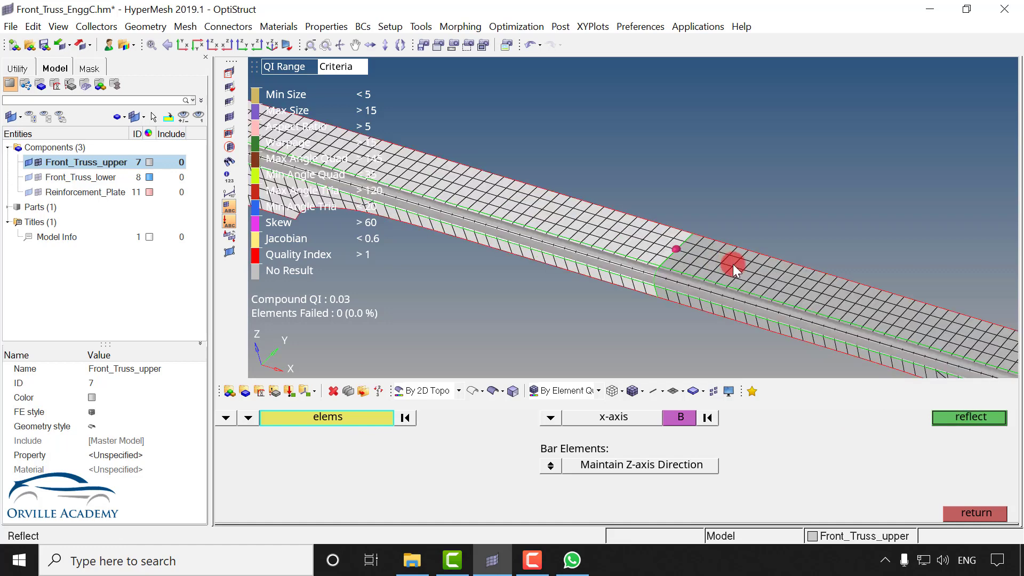
{"action": "left_click_drag", "start_coordinate": [718, 261], "coordinate": [573, 245], "text": "ctrl"}
{"action": "scroll", "coordinate": [551, 198], "scroll_direction": "up", "scroll_amount": 5, "text": "ctrl"}
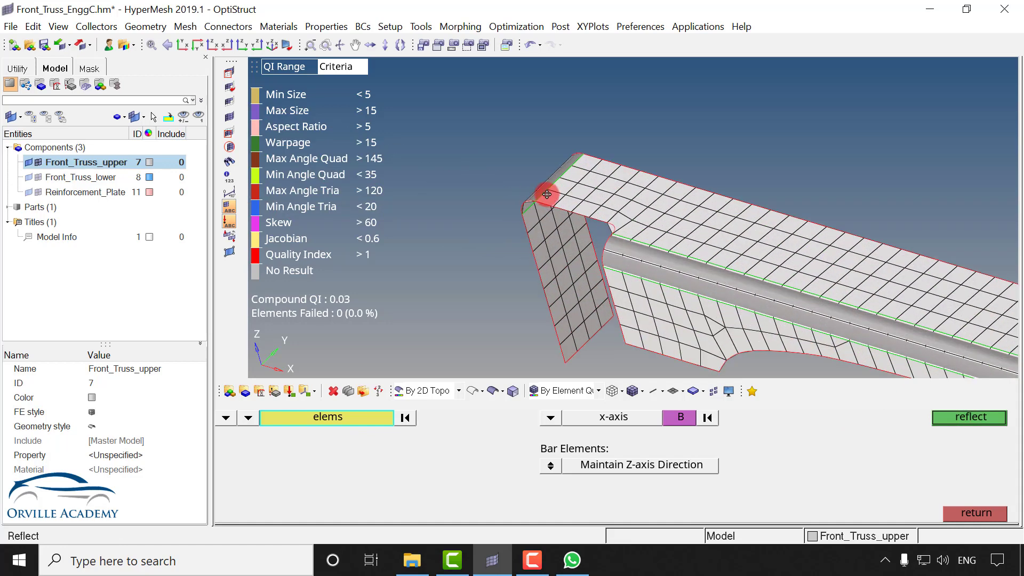
{"action": "left_click_drag", "start_coordinate": [560, 194], "coordinate": [608, 192], "text": "ctrl"}
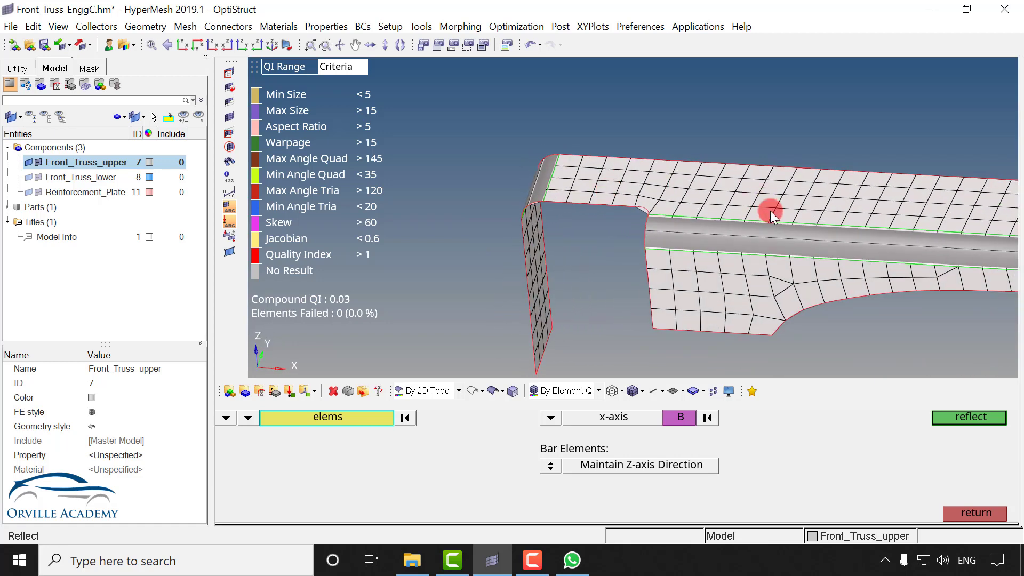
{"action": "left_click_drag", "start_coordinate": [772, 214], "coordinate": [903, 444], "text": "ctrl"}
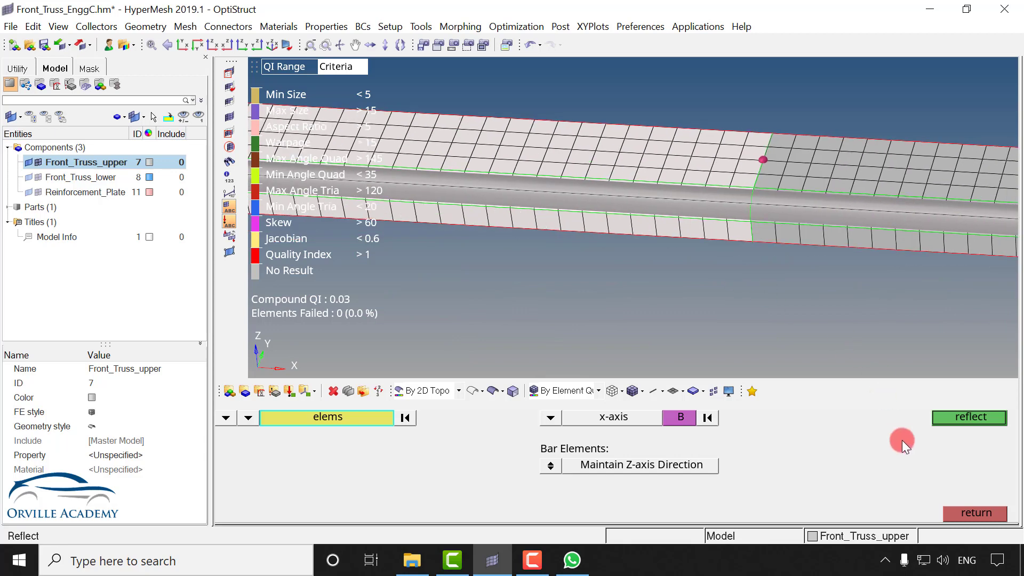
{"action": "left_click", "coordinate": [965, 511]}
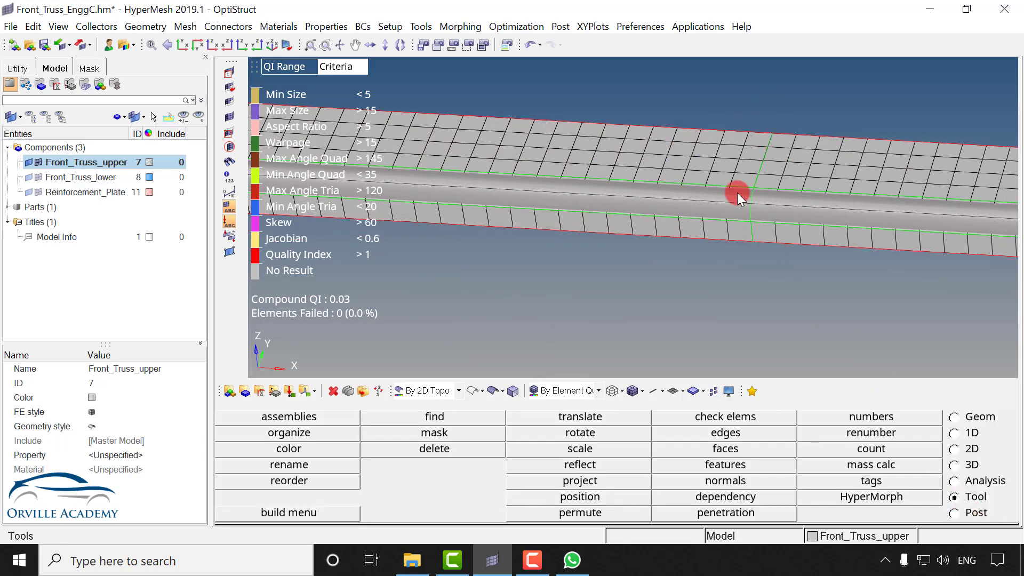
Step: Preview and equivalence the coincident nodes along the joint between both mesh halves, using a tolerance of 0.010
{"action": "right_click_drag", "start_coordinate": [732, 200], "coordinate": [638, 231], "text": "ctrl"}
{"action": "key", "text": "shift+F3"}
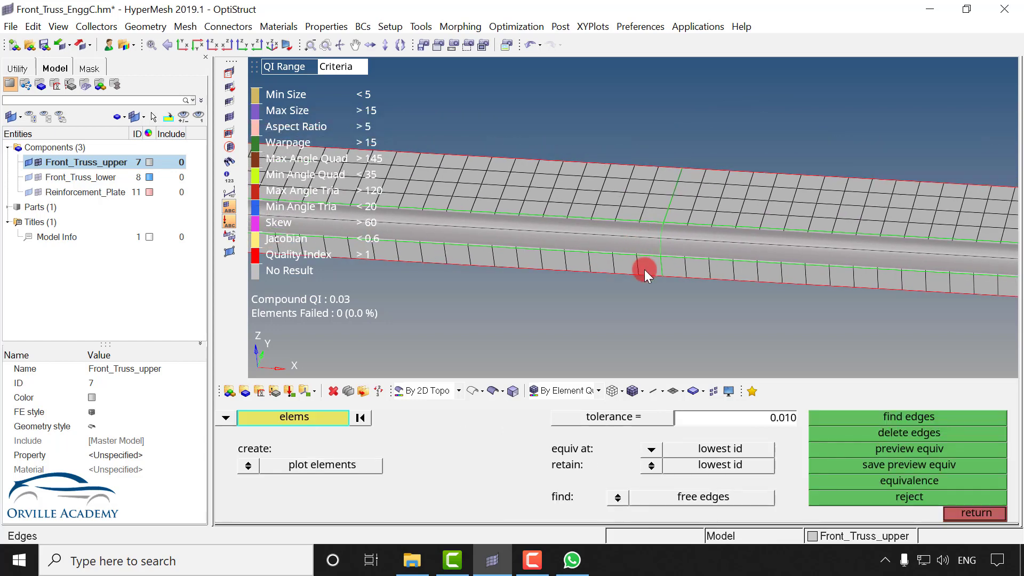
{"action": "left_click_drag", "start_coordinate": [584, 162], "coordinate": [758, 327], "text": "shift"}
{"action": "left_click", "coordinate": [892, 450]}
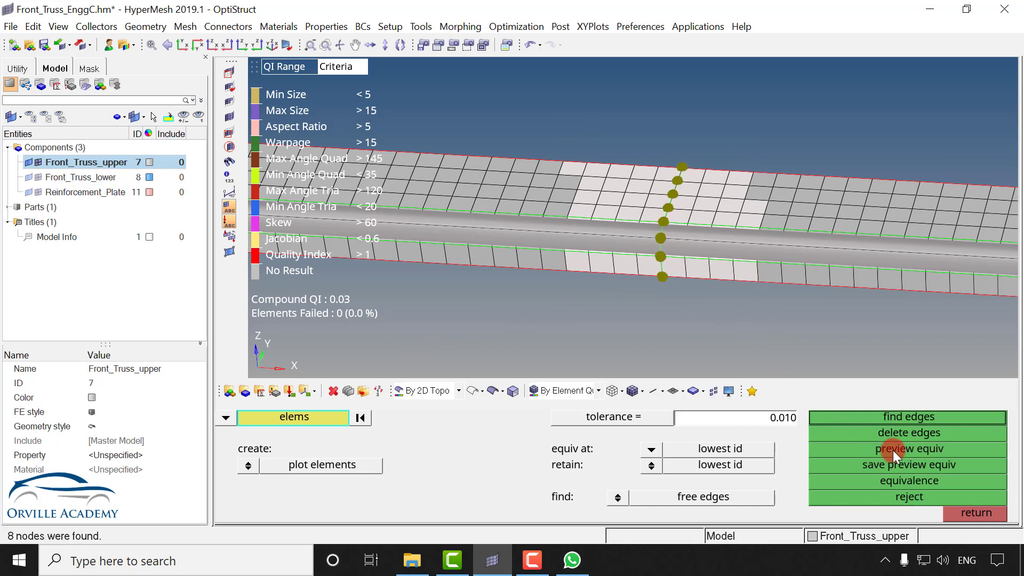
{"action": "left_click", "coordinate": [904, 478]}
{"action": "left_click", "coordinate": [990, 514]}
Step: Mask everything except one element at the lower edge of the original half's downturned end flange
{"action": "scroll", "coordinate": [651, 242], "scroll_direction": "down", "scroll_amount": 4, "text": "ctrl"}
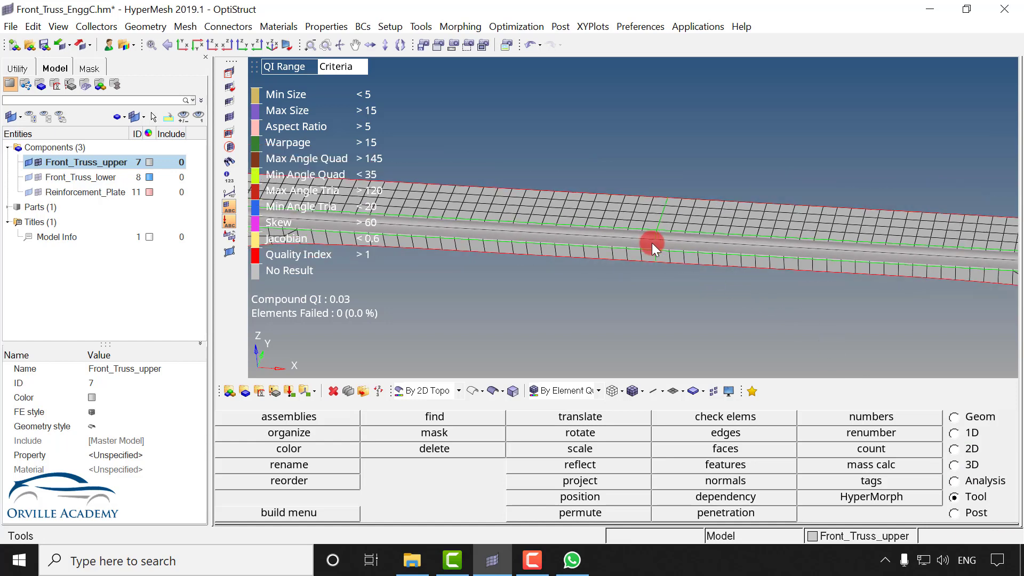
{"action": "right_click_drag", "start_coordinate": [652, 240], "coordinate": [288, 181], "text": "ctrl"}
{"action": "scroll", "coordinate": [798, 284], "scroll_direction": "up", "scroll_amount": 1, "text": "ctrl"}
{"action": "scroll", "coordinate": [798, 283], "scroll_direction": "up", "scroll_amount": 2, "text": "ctrl"}
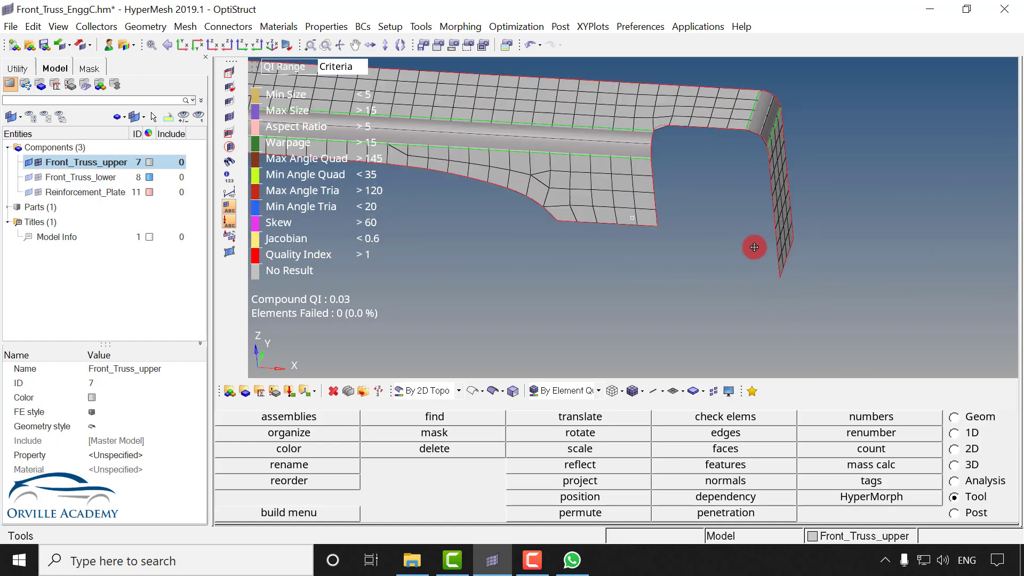
{"action": "left_click_drag", "start_coordinate": [754, 245], "coordinate": [715, 250], "text": "ctrl"}
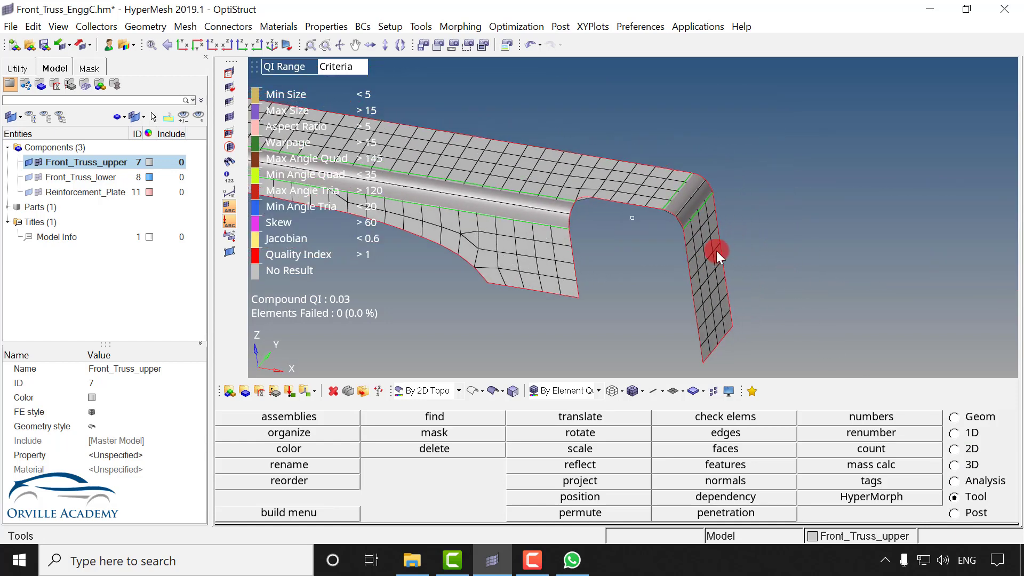
{"action": "key", "text": "F5"}
{"action": "left_click", "coordinate": [719, 331]}
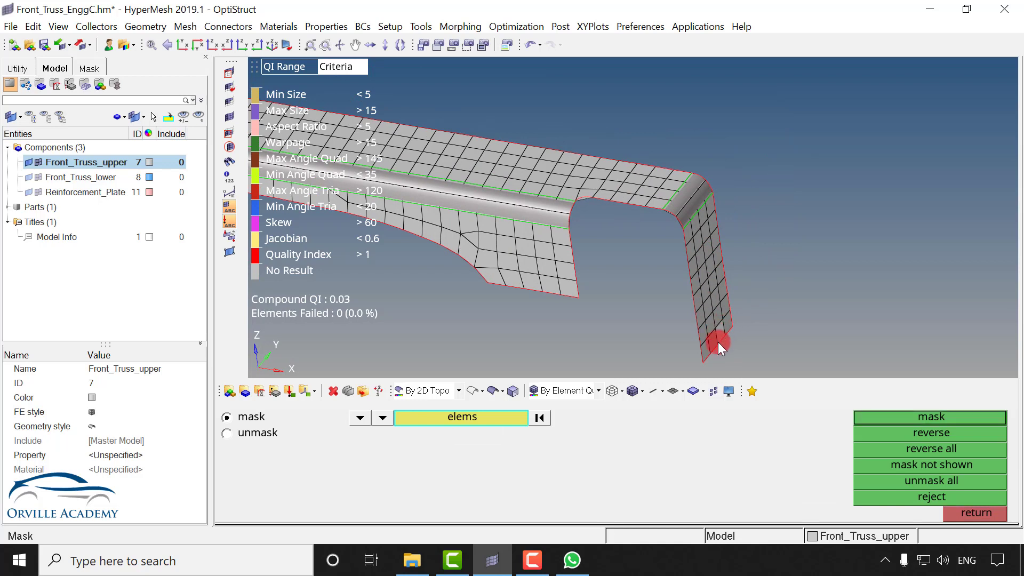
{"action": "left_click", "coordinate": [905, 418]}
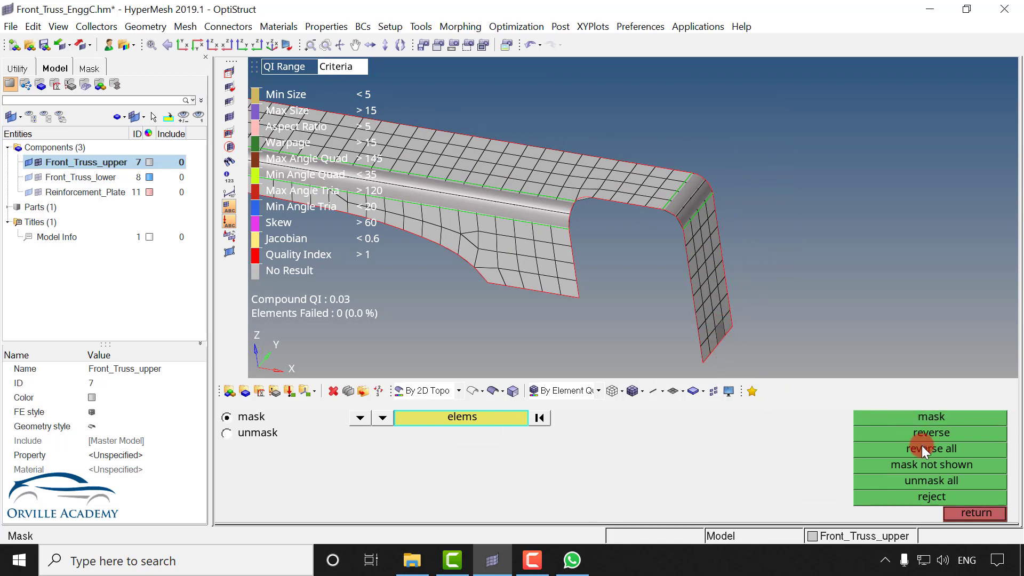
{"action": "left_click", "coordinate": [931, 433]}
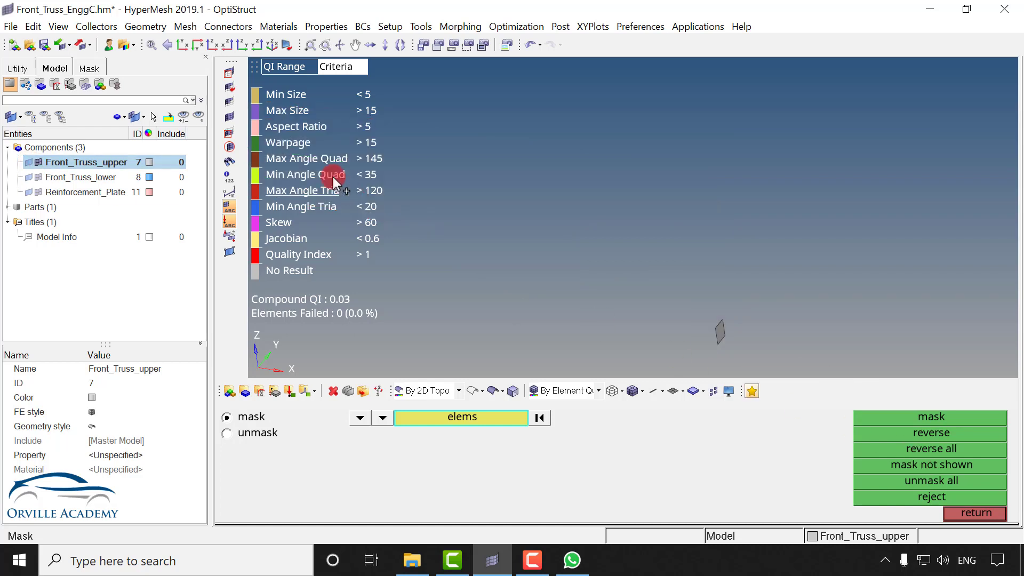
Step: Unmask attached elements layer by layer from the end flange to check mesh connectivity around the bend and cutout
{"action": "left_click", "coordinate": [230, 100]}
{"action": "left_click", "coordinate": [230, 100]}
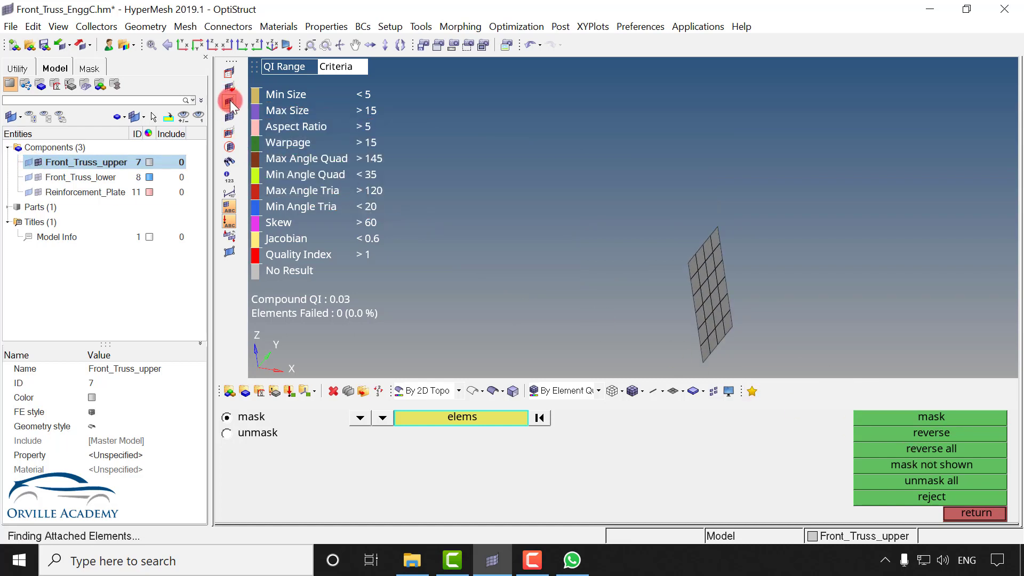
{"action": "left_click", "coordinate": [229, 100]}
{"action": "left_click", "coordinate": [229, 101]}
{"action": "left_click", "coordinate": [229, 100]}
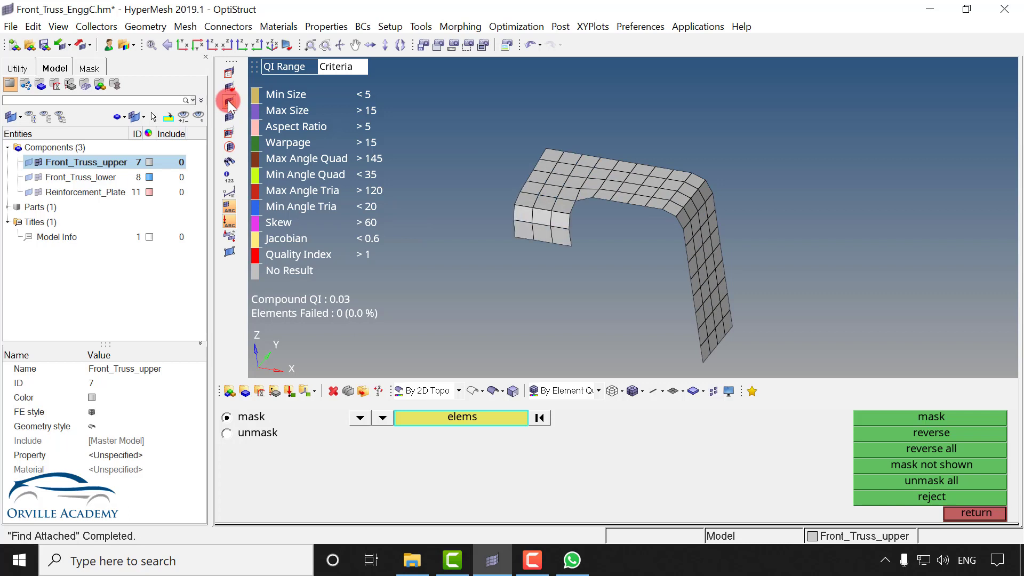
{"action": "left_click", "coordinate": [230, 101]}
{"action": "left_click", "coordinate": [228, 101]}
{"action": "left_click", "coordinate": [228, 101]}
{"action": "left_click", "coordinate": [228, 101]}
{"action": "left_click", "coordinate": [228, 101]}
{"action": "left_click", "coordinate": [228, 101]}
{"action": "left_click", "coordinate": [228, 100]}
{"action": "left_click", "coordinate": [228, 101]}
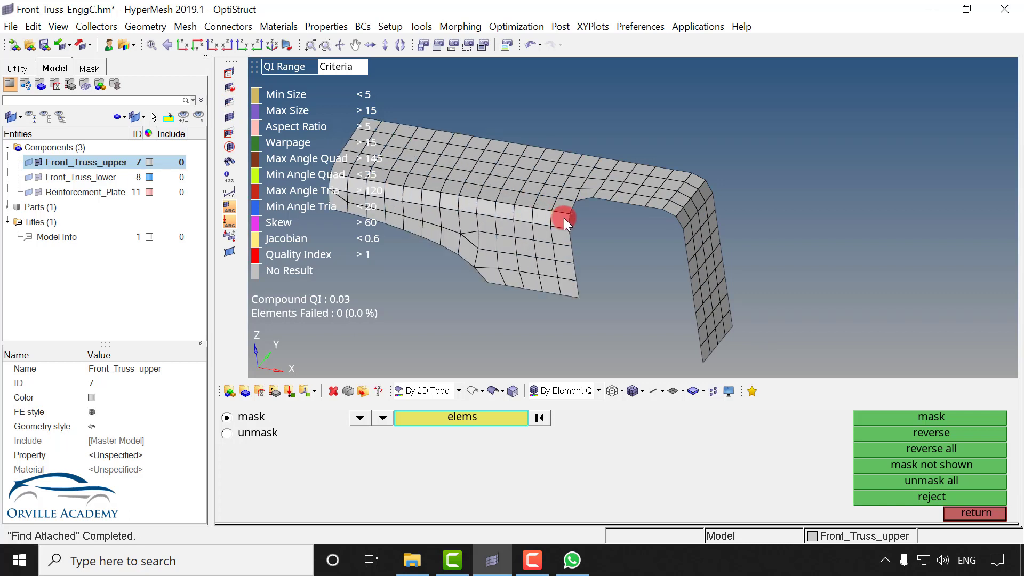
Step: Change the element colour mode to By Comp
{"action": "scroll", "coordinate": [564, 218], "scroll_direction": "down", "scroll_amount": 3, "text": "ctrl"}
{"action": "left_click", "coordinate": [598, 391]}
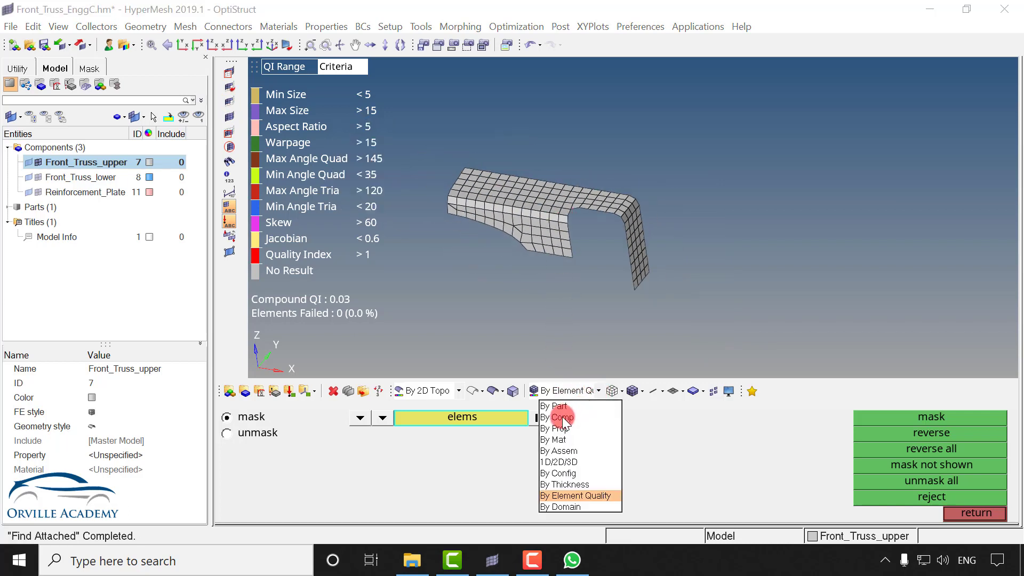
{"action": "left_click", "coordinate": [562, 417]}
Step: Continue unmasking attached elements along the truss to check that the mesh is connected across the middle into the reflected half
{"action": "left_click", "coordinate": [228, 90]}
{"action": "left_click", "coordinate": [229, 102]}
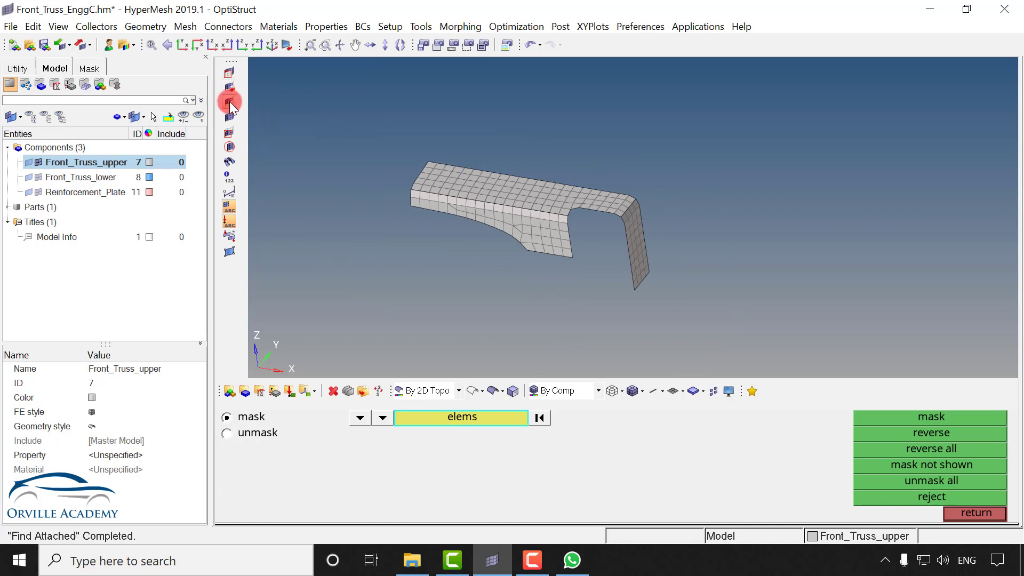
{"action": "left_click", "coordinate": [229, 101]}
{"action": "left_click", "coordinate": [229, 101]}
{"action": "left_click", "coordinate": [228, 101]}
{"action": "left_click", "coordinate": [229, 101]}
{"action": "left_click", "coordinate": [227, 102]}
{"action": "left_click", "coordinate": [228, 102]}
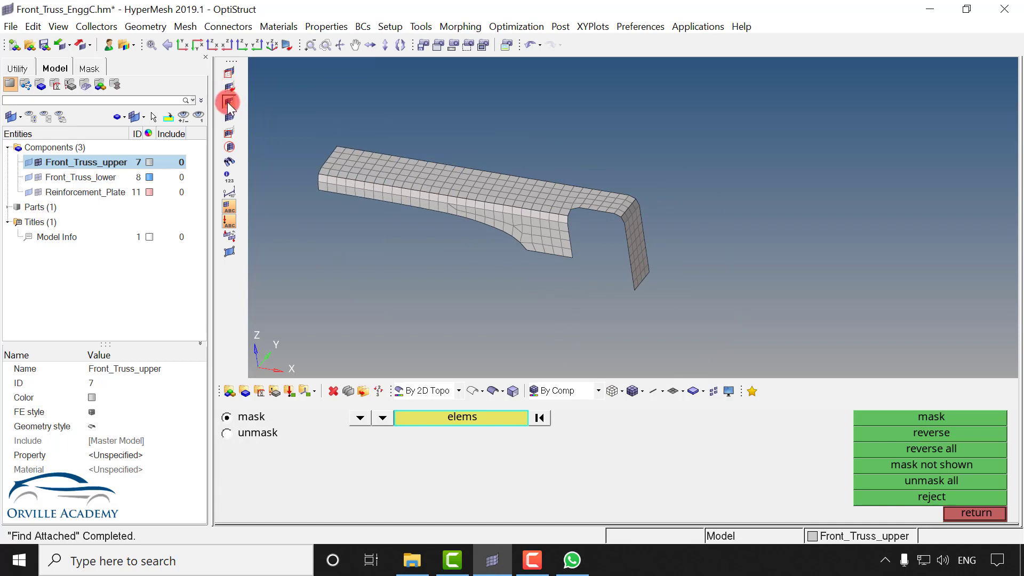
{"action": "left_click", "coordinate": [228, 105]}
{"action": "left_click", "coordinate": [228, 105]}
{"action": "left_click", "coordinate": [228, 107]}
{"action": "left_click", "coordinate": [228, 107]}
{"action": "left_click", "coordinate": [227, 107]}
{"action": "left_click", "coordinate": [227, 107]}
{"action": "right_click_drag", "start_coordinate": [402, 178], "coordinate": [646, 219], "text": "ctrl"}
{"action": "left_click", "coordinate": [234, 101]}
{"action": "left_click", "coordinate": [233, 101]}
{"action": "left_click", "coordinate": [232, 101]}
{"action": "left_click", "coordinate": [231, 101]}
{"action": "left_click", "coordinate": [231, 101]}
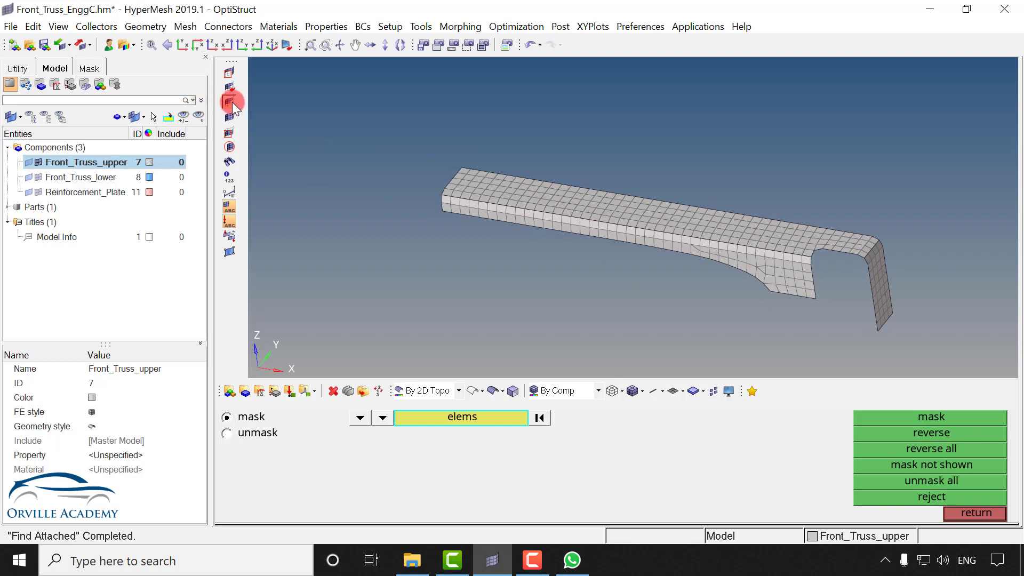
{"action": "left_click", "coordinate": [232, 101]}
{"action": "left_click", "coordinate": [232, 101]}
{"action": "left_click", "coordinate": [232, 102]}
{"action": "left_click", "coordinate": [232, 101]}
{"action": "left_click", "coordinate": [232, 102]}
{"action": "left_click", "coordinate": [232, 101]}
{"action": "left_click", "coordinate": [232, 102]}
{"action": "left_click", "coordinate": [232, 102]}
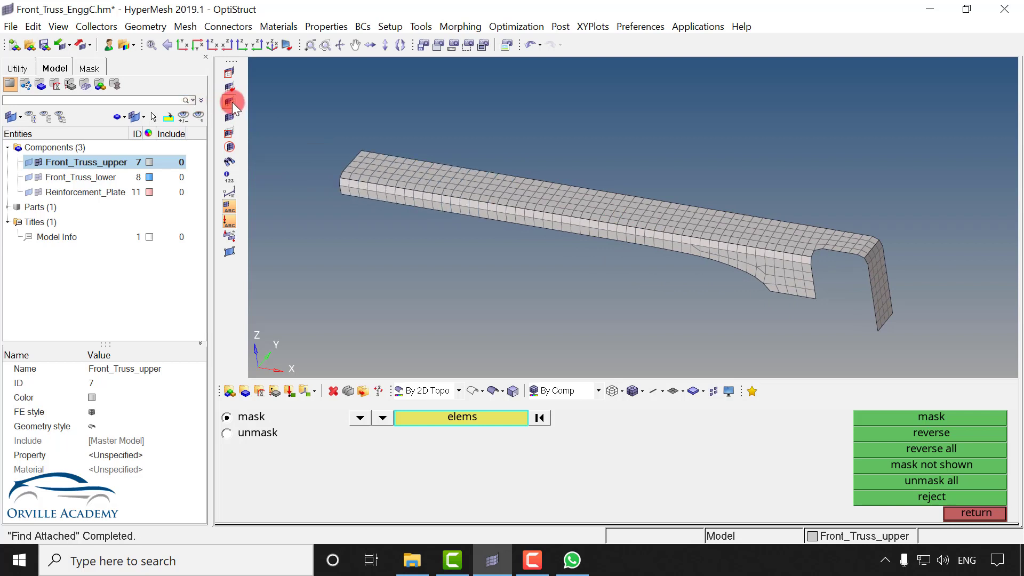
{"action": "left_click", "coordinate": [232, 102]}
{"action": "left_click", "coordinate": [232, 101]}
{"action": "left_click", "coordinate": [232, 101]}
{"action": "left_click", "coordinate": [232, 101]}
{"action": "left_click", "coordinate": [232, 101]}
{"action": "left_click", "coordinate": [232, 101]}
{"action": "left_click", "coordinate": [232, 102]}
{"action": "left_click", "coordinate": [232, 101]}
{"action": "left_click", "coordinate": [232, 101]}
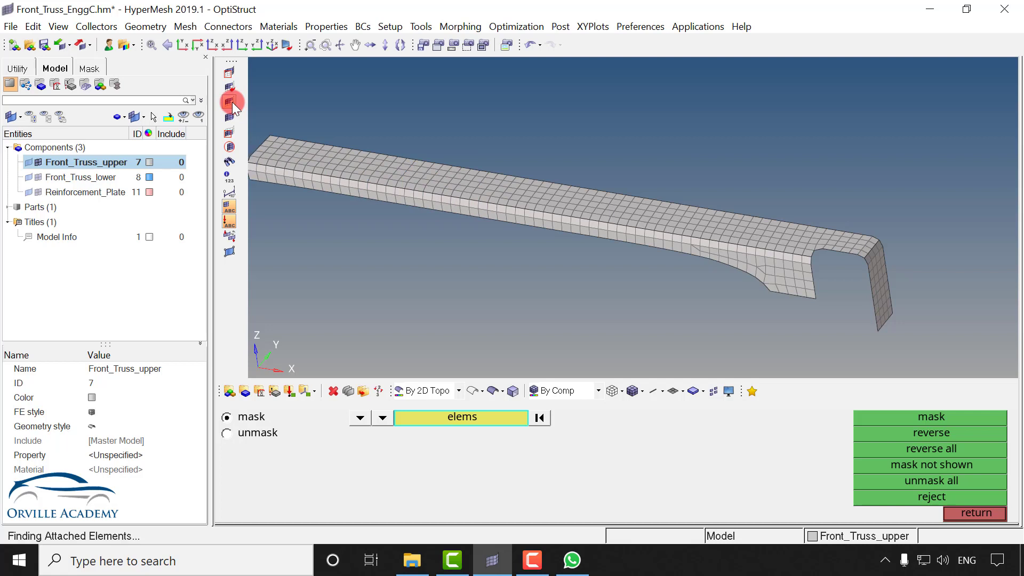
{"action": "left_click", "coordinate": [232, 102]}
{"action": "left_click", "coordinate": [232, 101]}
{"action": "right_click_drag", "start_coordinate": [366, 175], "coordinate": [632, 212], "text": "ctrl"}
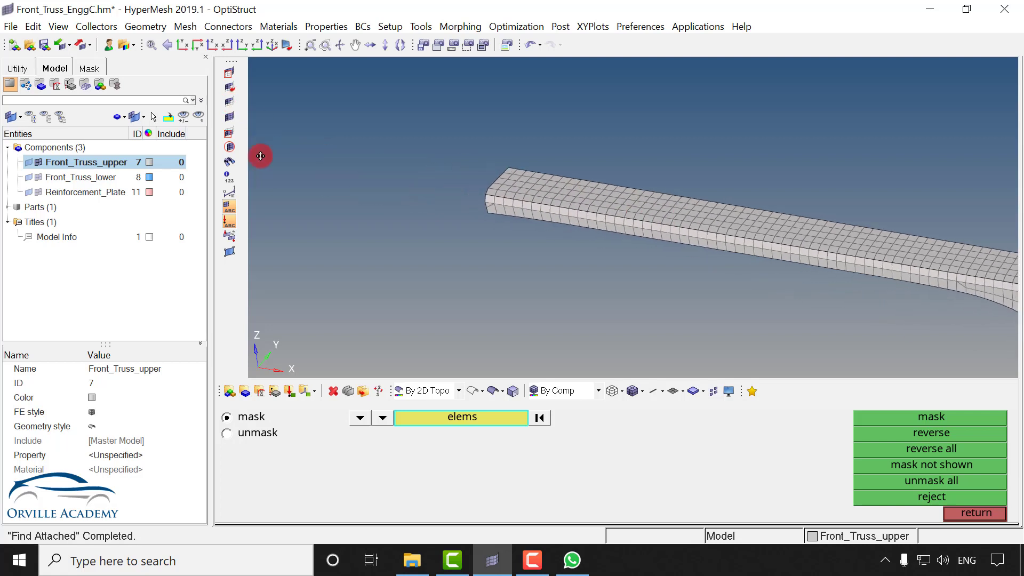
{"action": "left_click", "coordinate": [229, 103]}
{"action": "left_click", "coordinate": [229, 103]}
{"action": "left_click", "coordinate": [229, 104]}
{"action": "left_click", "coordinate": [230, 104]}
{"action": "left_click", "coordinate": [230, 104]}
{"action": "left_click", "coordinate": [230, 104]}
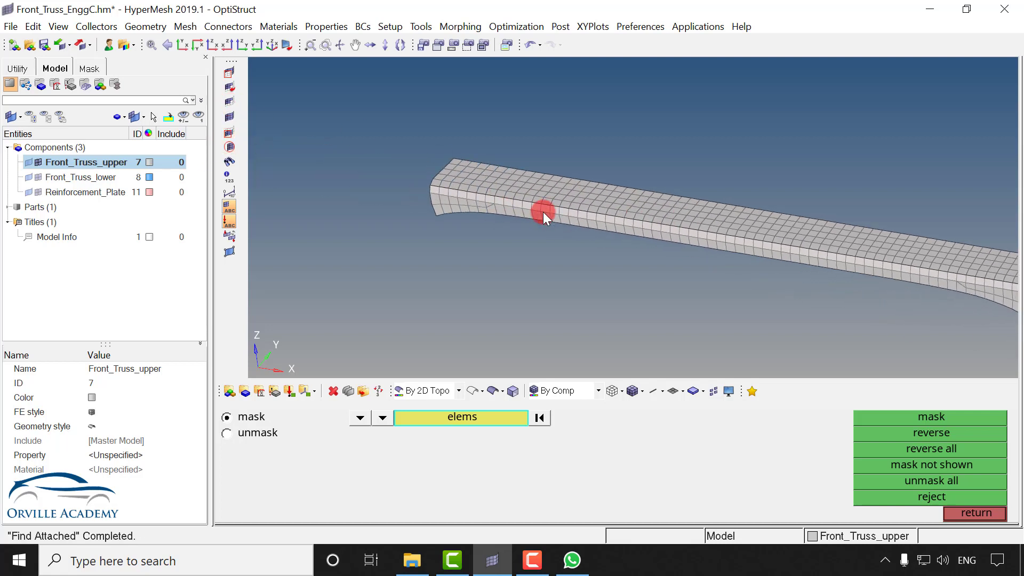
{"action": "right_click_drag", "start_coordinate": [541, 212], "coordinate": [365, 145], "text": "ctrl"}
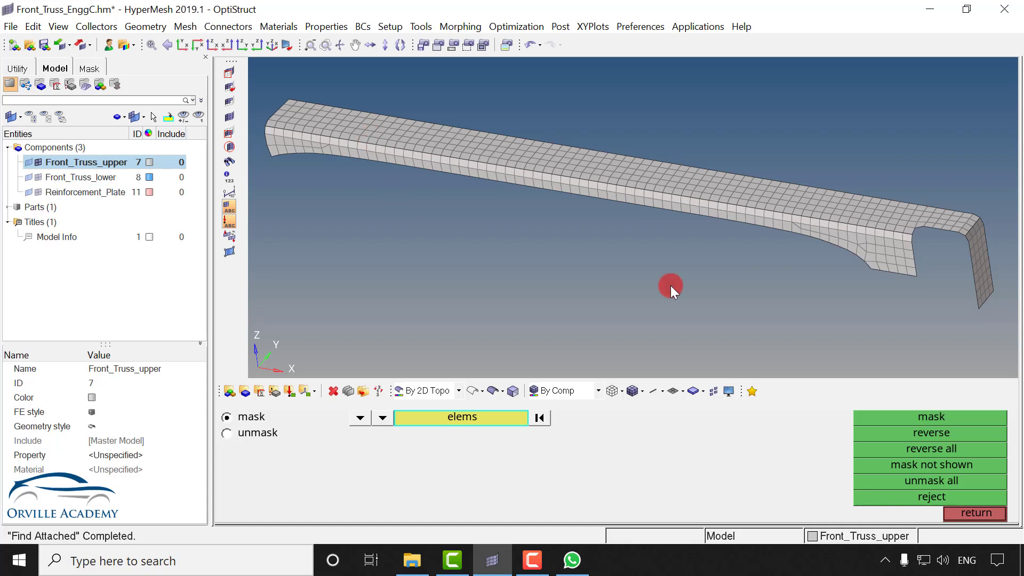
{"action": "left_click", "coordinate": [961, 510]}
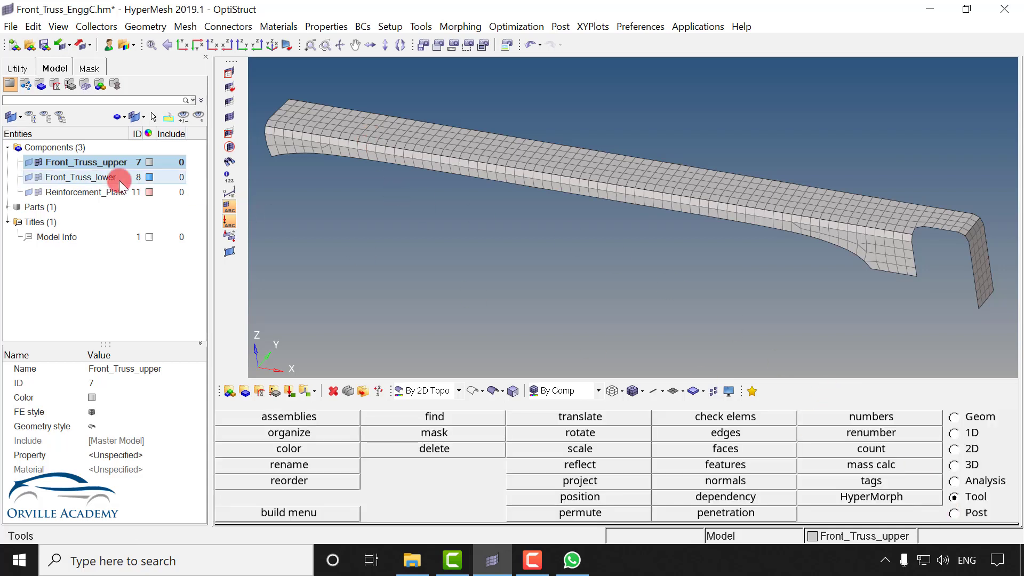
Step: Isolate only the Front_Truss_lower component in the display
{"action": "right_click", "coordinate": [85, 178]}
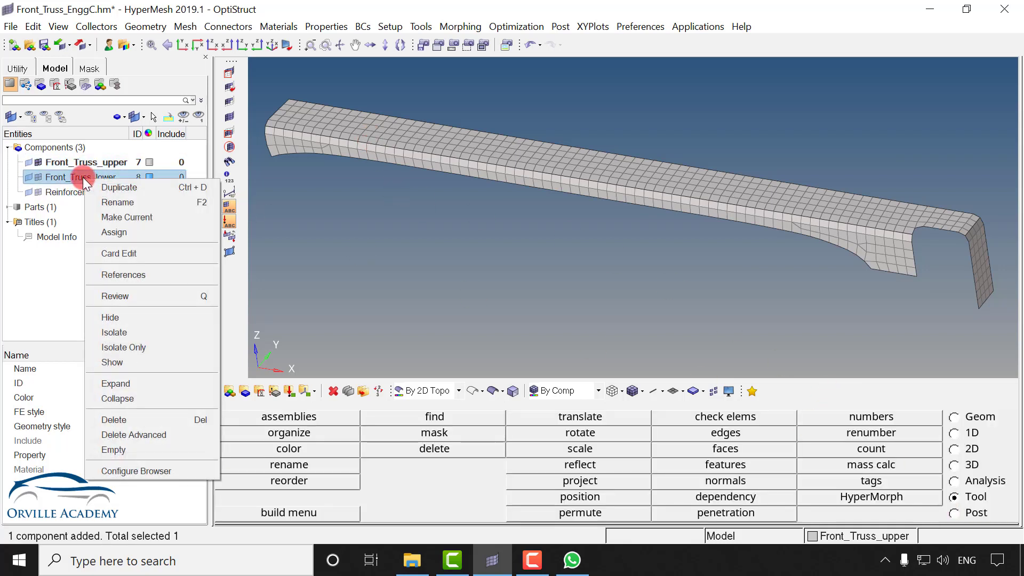
{"action": "left_click", "coordinate": [134, 347]}
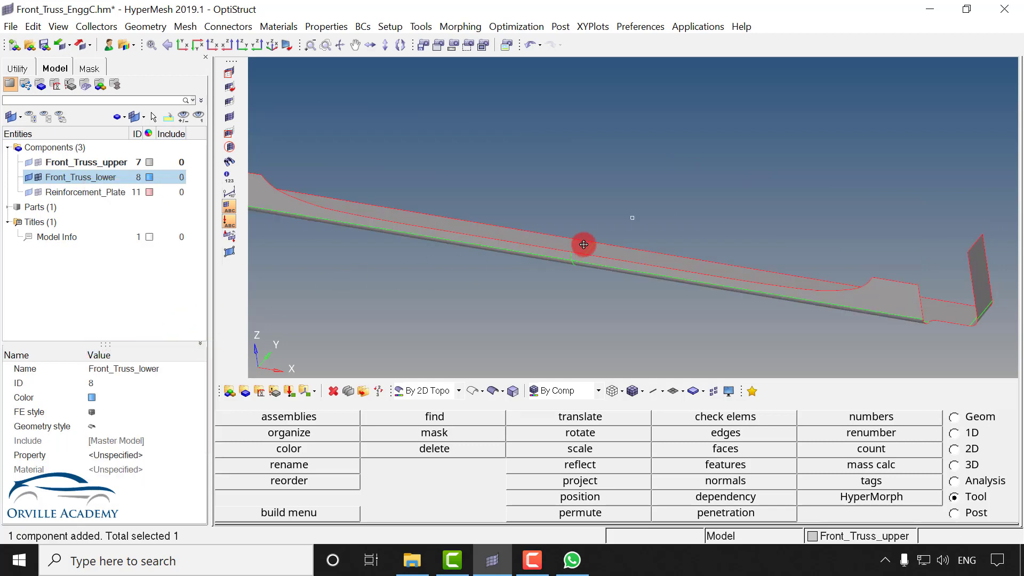
Step: Automesh the long flat surface on one half of Front_Truss_lower with mixed elements of size 10
{"action": "left_click_drag", "start_coordinate": [583, 245], "coordinate": [692, 249], "text": "ctrl"}
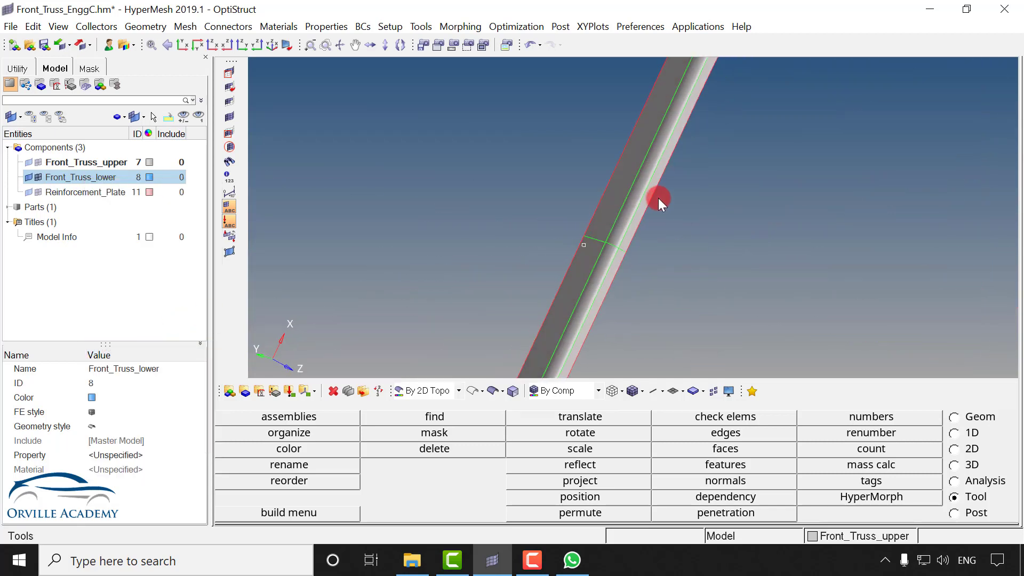
{"action": "left_click_drag", "start_coordinate": [648, 156], "coordinate": [706, 308], "text": "ctrl"}
{"action": "scroll", "coordinate": [640, 188], "scroll_direction": "down", "scroll_amount": 5, "text": "ctrl"}
{"action": "scroll", "coordinate": [659, 263], "scroll_direction": "up", "scroll_amount": 3, "text": "ctrl"}
{"action": "right_click_drag", "start_coordinate": [659, 264], "coordinate": [546, 222], "text": "ctrl"}
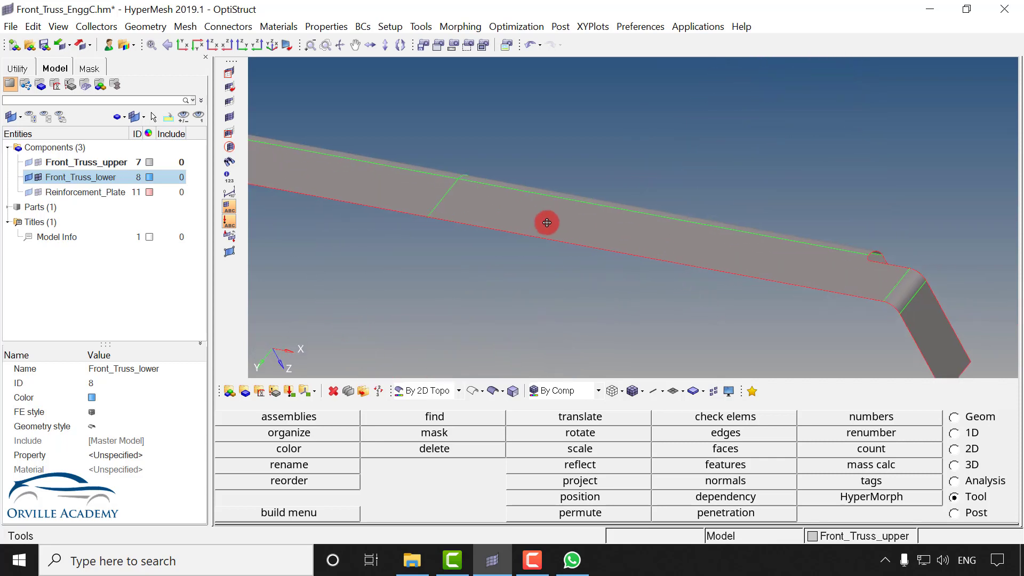
{"action": "key", "text": "F12"}
{"action": "left_click", "coordinate": [568, 228]}
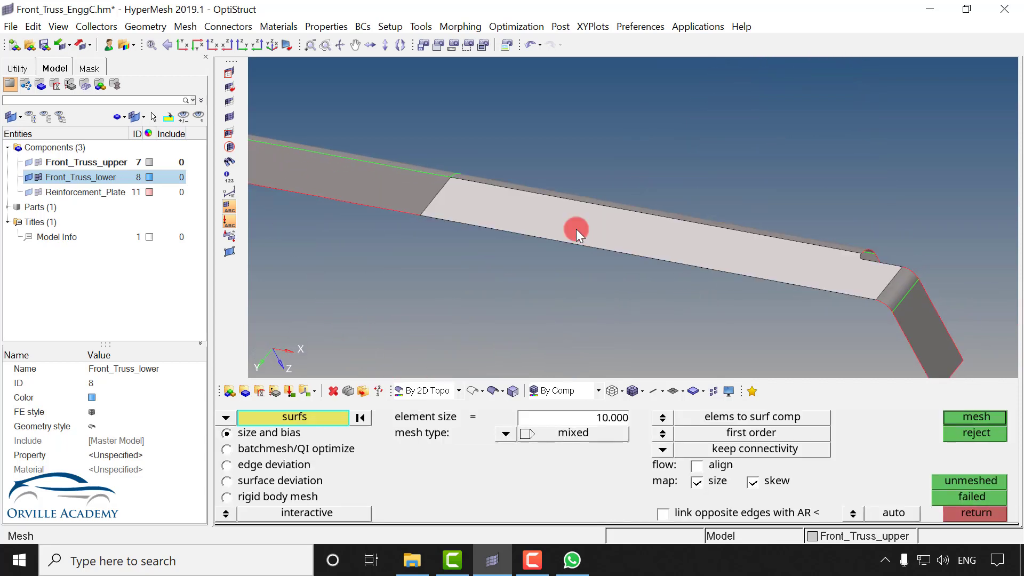
{"action": "middle_click", "coordinate": [576, 230]}
{"action": "middle_click", "coordinate": [672, 237]}
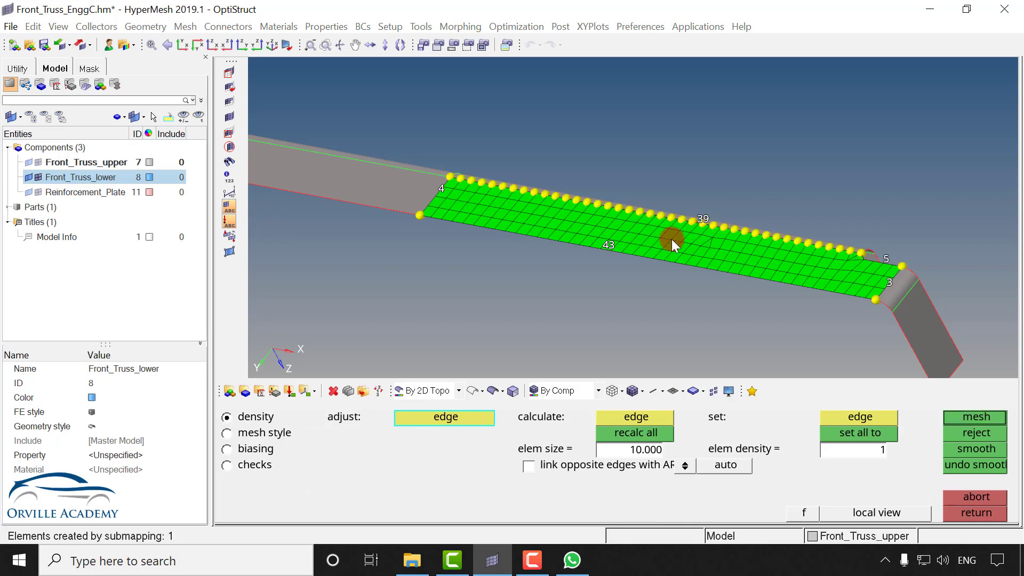
{"action": "right_click_drag", "start_coordinate": [783, 257], "coordinate": [620, 243], "text": "ctrl"}
{"action": "scroll", "coordinate": [624, 244], "scroll_direction": "up", "scroll_amount": 3, "text": "ctrl"}
{"action": "scroll", "coordinate": [730, 247], "scroll_direction": "up", "scroll_amount": 1, "text": "ctrl"}
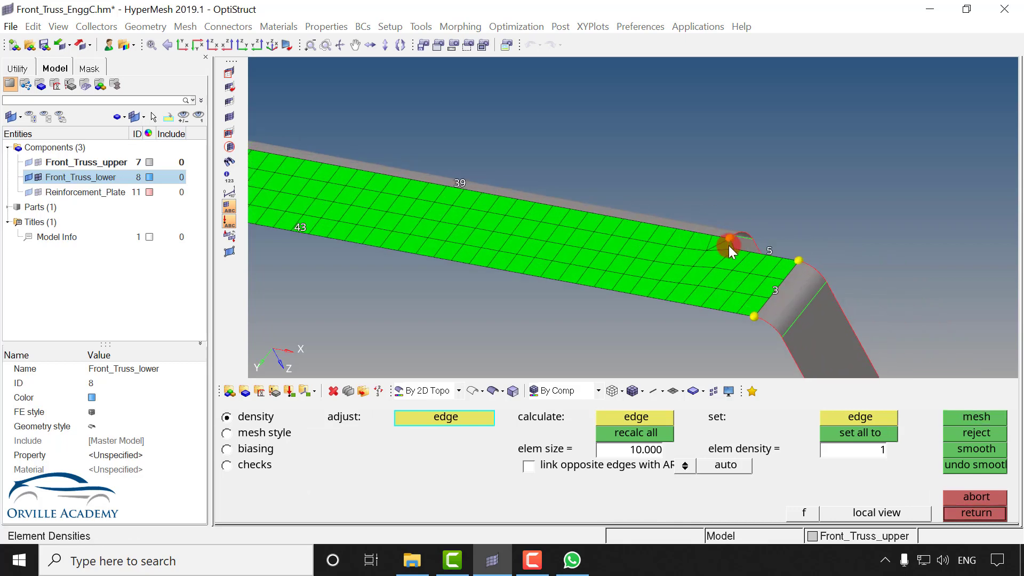
{"action": "middle_click", "coordinate": [717, 241]}
Step: Automesh the end bend and the adjoining end flange of Front_Truss_lower at element size 10
{"action": "right_click_drag", "start_coordinate": [774, 300], "coordinate": [667, 212], "text": "ctrl"}
{"action": "left_click", "coordinate": [679, 222]}
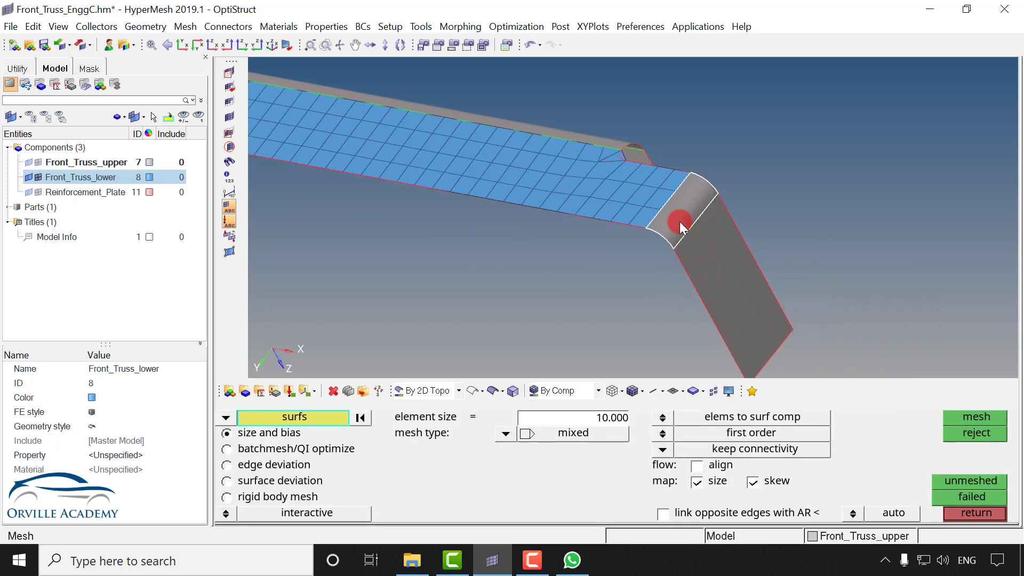
{"action": "left_click", "coordinate": [726, 264]}
{"action": "middle_click", "coordinate": [696, 214]}
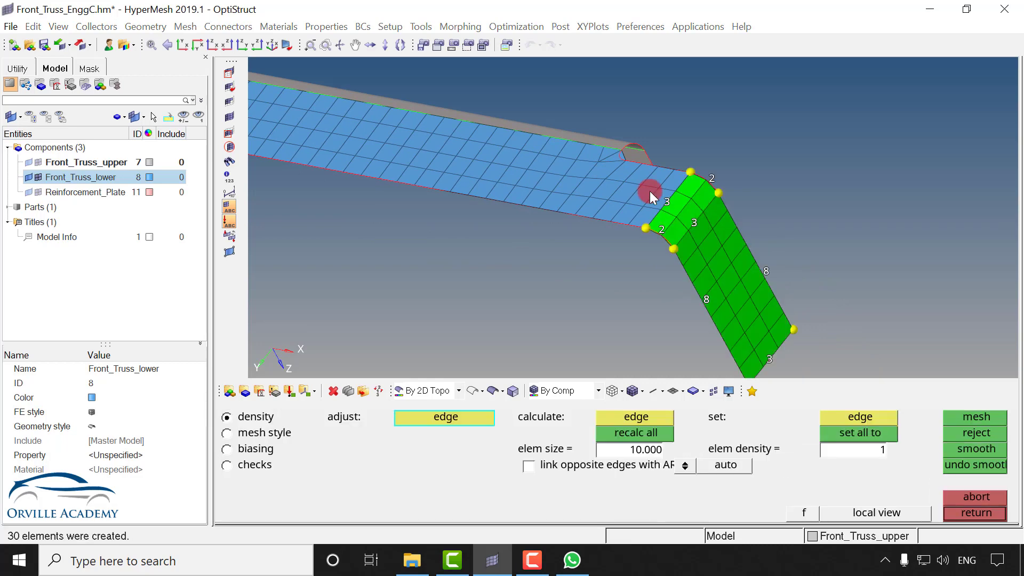
{"action": "middle_click", "coordinate": [632, 191]}
Step: Automesh the long curved bend surface alongside the flat mesh on the same half at element size 10
{"action": "left_click_drag", "start_coordinate": [567, 199], "coordinate": [566, 119], "text": "ctrl"}
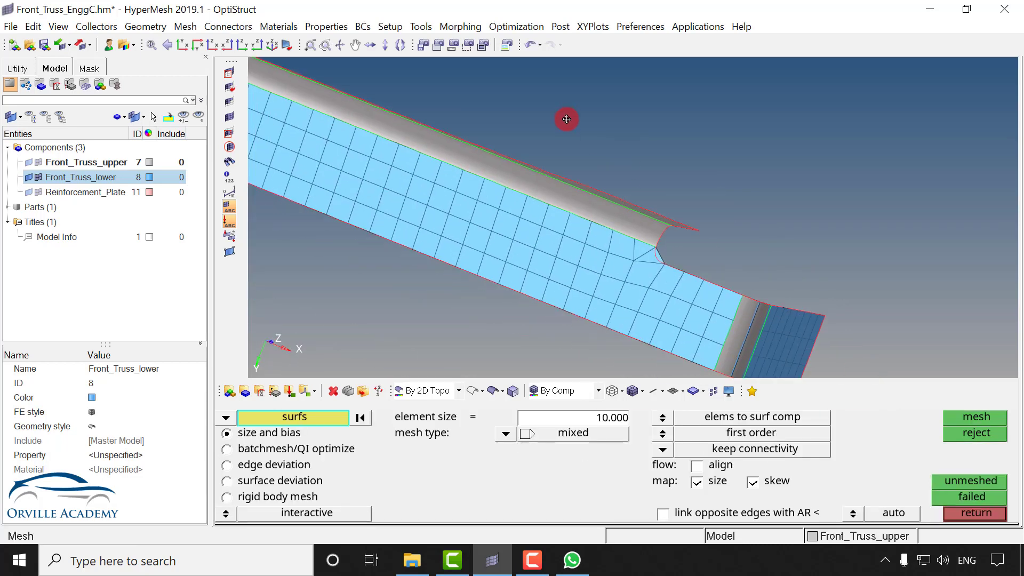
{"action": "left_click", "coordinate": [616, 218]}
{"action": "middle_click", "coordinate": [638, 244]}
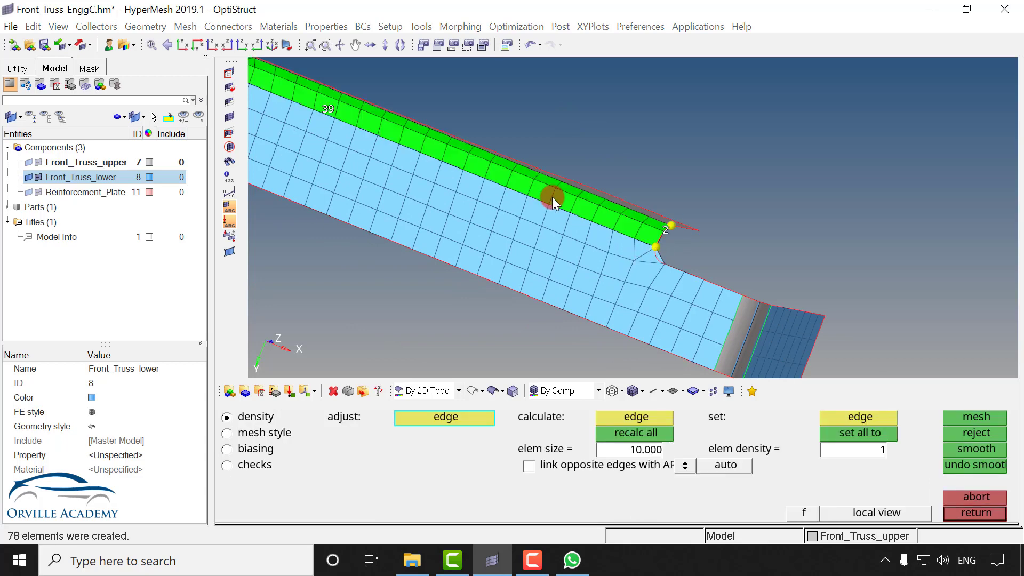
{"action": "right_click_drag", "start_coordinate": [557, 201], "coordinate": [777, 299], "text": "ctrl"}
{"action": "right_click_drag", "start_coordinate": [504, 173], "coordinate": [646, 201], "text": "ctrl"}
{"action": "middle_click", "coordinate": [644, 203]}
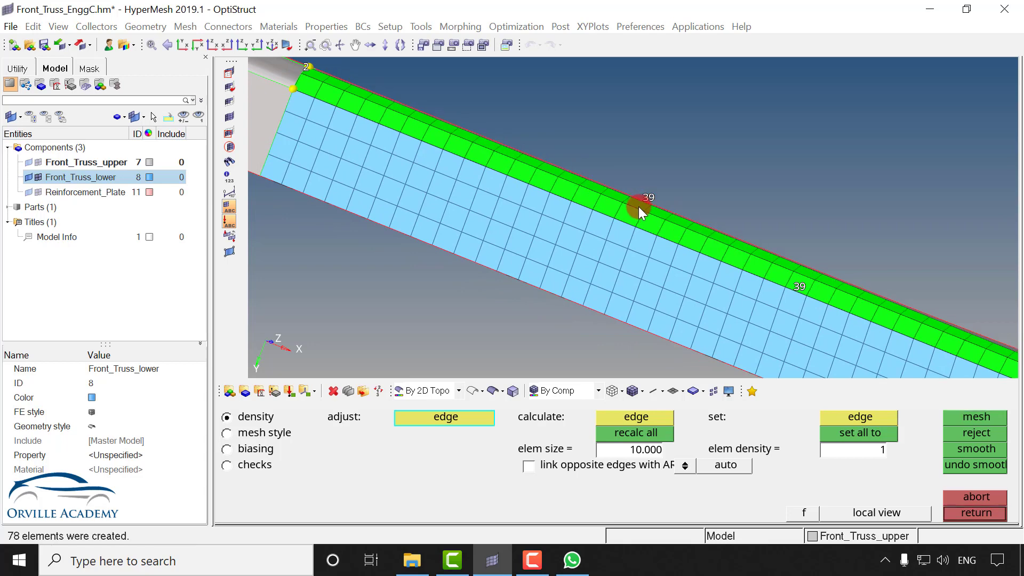
{"action": "key", "text": "Escape"}
Step: Automesh the tapered side flange beside the bend and set its long curved free edge density to 35
{"action": "left_click_drag", "start_coordinate": [494, 168], "coordinate": [503, 210], "text": "ctrl"}
{"action": "left_click", "coordinate": [607, 155]}
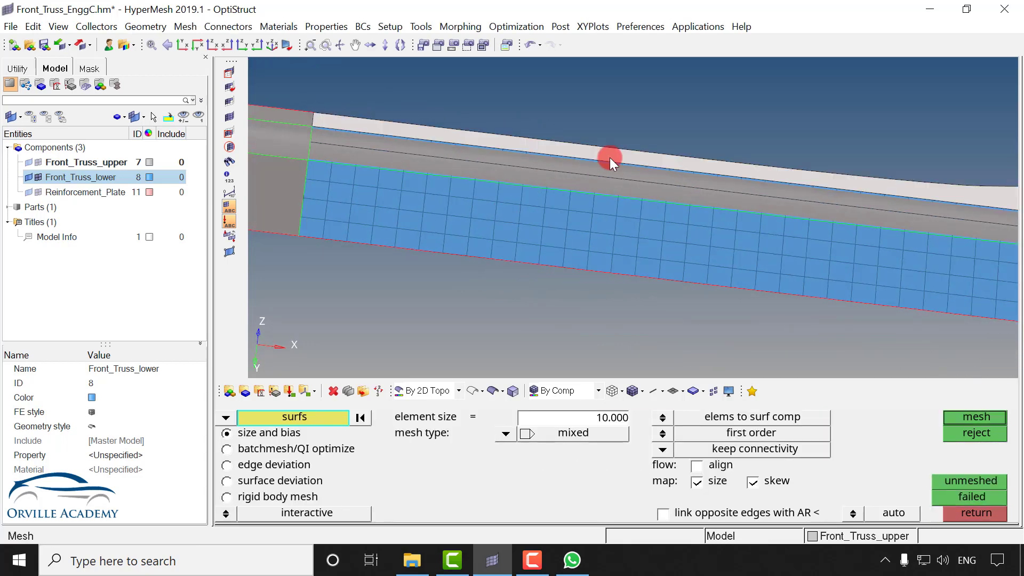
{"action": "middle_click", "coordinate": [704, 190]}
{"action": "right_click_drag", "start_coordinate": [740, 199], "coordinate": [639, 170], "text": "ctrl"}
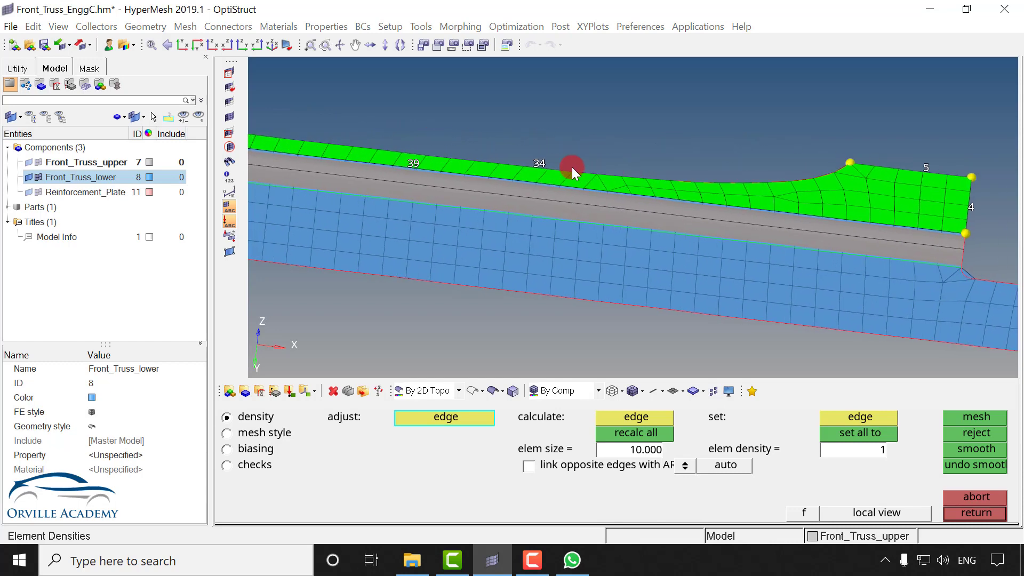
{"action": "left_click", "coordinate": [552, 162]}
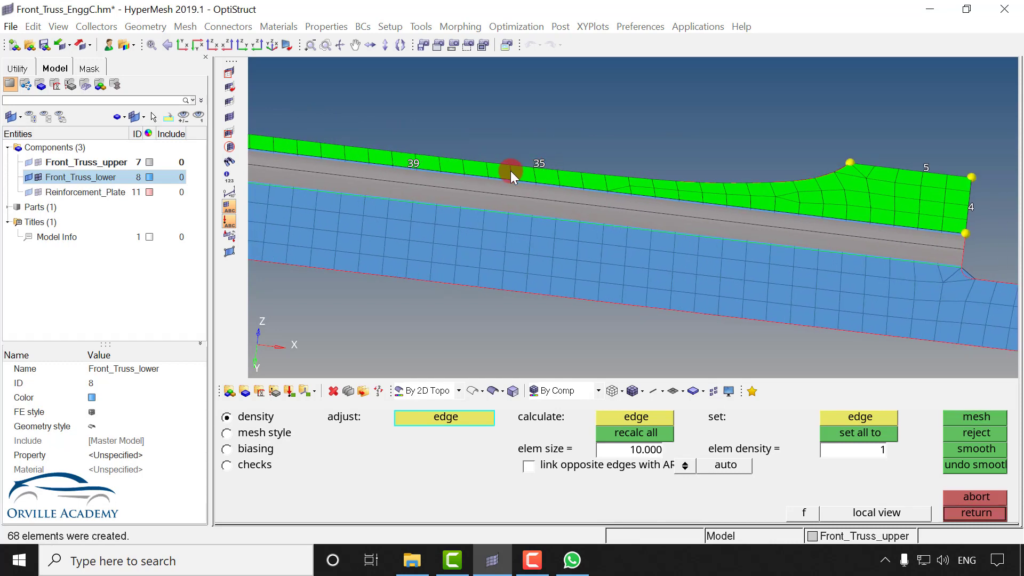
{"action": "right_click_drag", "start_coordinate": [510, 171], "coordinate": [214, 179], "text": "ctrl"}
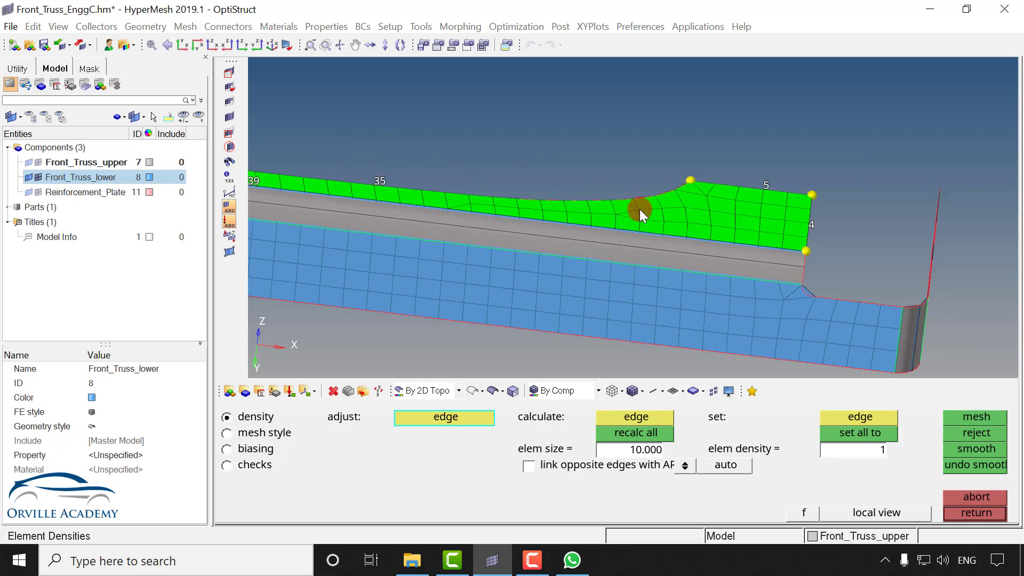
{"action": "key", "text": "Escape"}
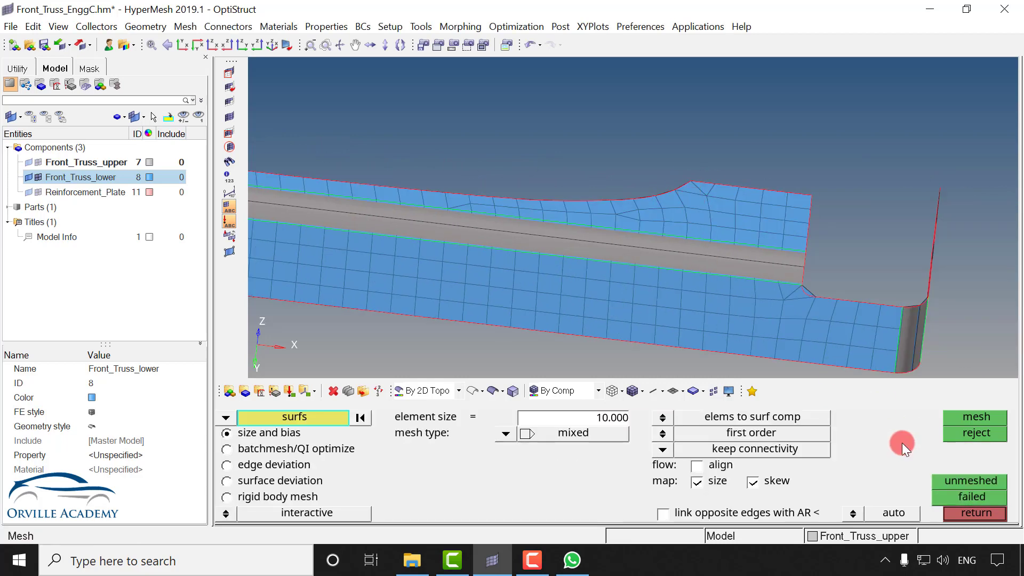
Step: Check the mesh in Quality Index and combine tria elements at the side flange corner and near the notch
{"action": "left_click", "coordinate": [901, 443]}
{"action": "left_click", "coordinate": [954, 449]}
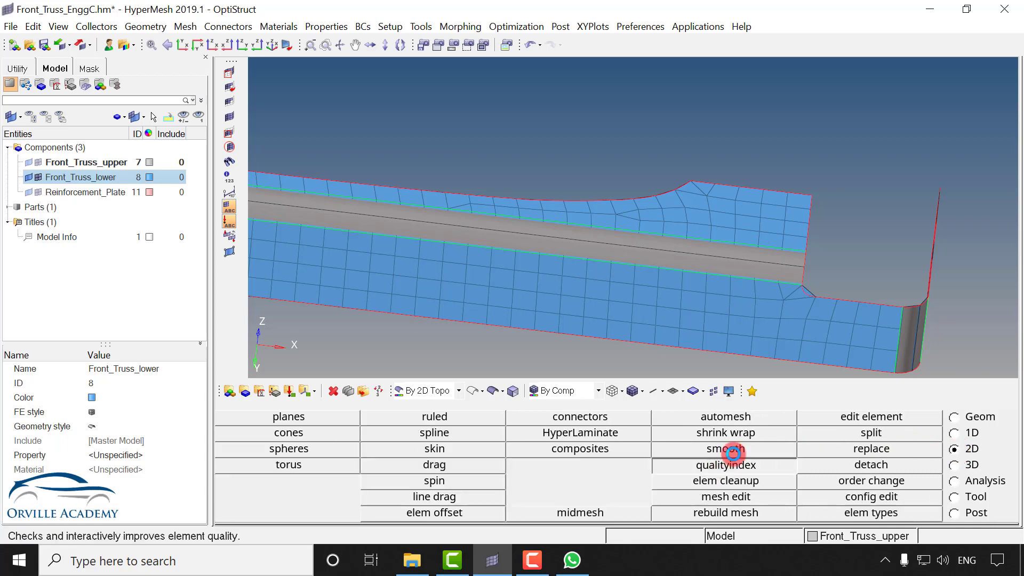
{"action": "left_click", "coordinate": [732, 458]}
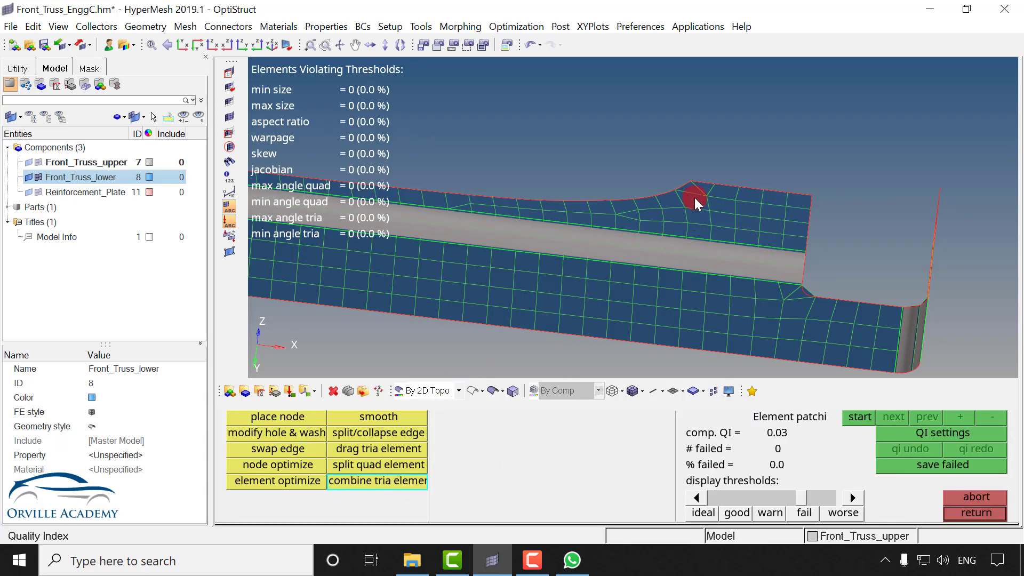
{"action": "scroll", "coordinate": [694, 197], "scroll_direction": "up", "scroll_amount": 2}
{"action": "left_click", "coordinate": [700, 196]}
{"action": "right_click_drag", "start_coordinate": [770, 270], "coordinate": [628, 77], "text": "ctrl"}
{"action": "left_click", "coordinate": [755, 211]}
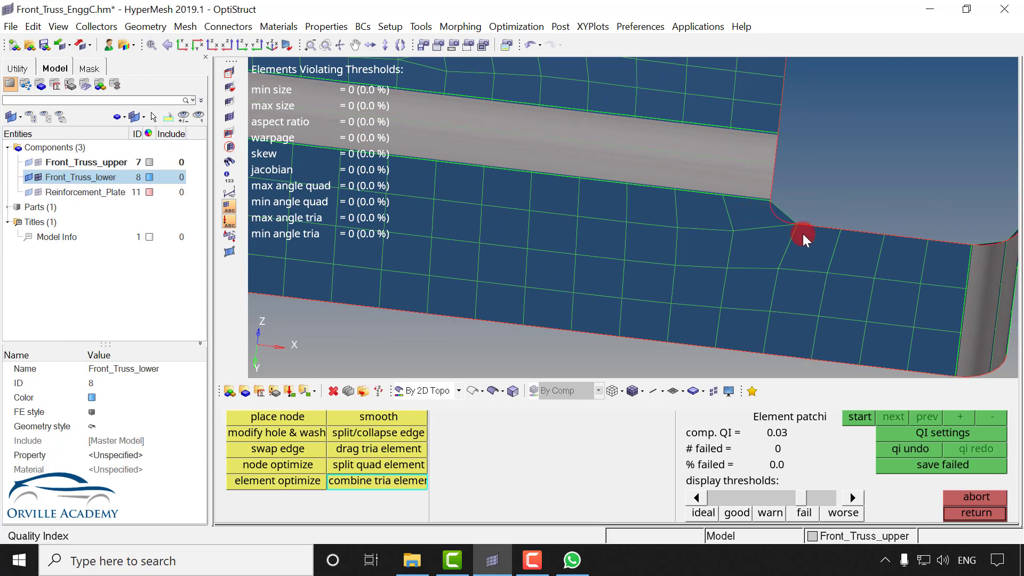
{"action": "scroll", "coordinate": [802, 234], "scroll_direction": "down", "scroll_amount": 2}
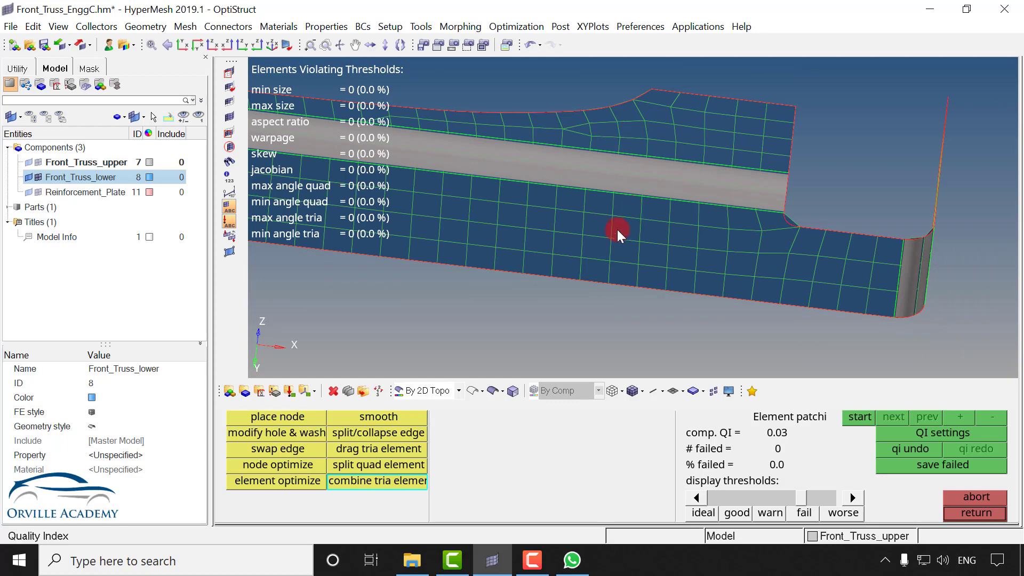
{"action": "key", "text": "Escape"}
Step: Smooth all plate elements of the meshed half, applying the one-iteration smoothing repeatedly
{"action": "key", "text": "shift+F12"}
{"action": "scroll", "coordinate": [617, 202], "scroll_direction": "down", "scroll_amount": 2}
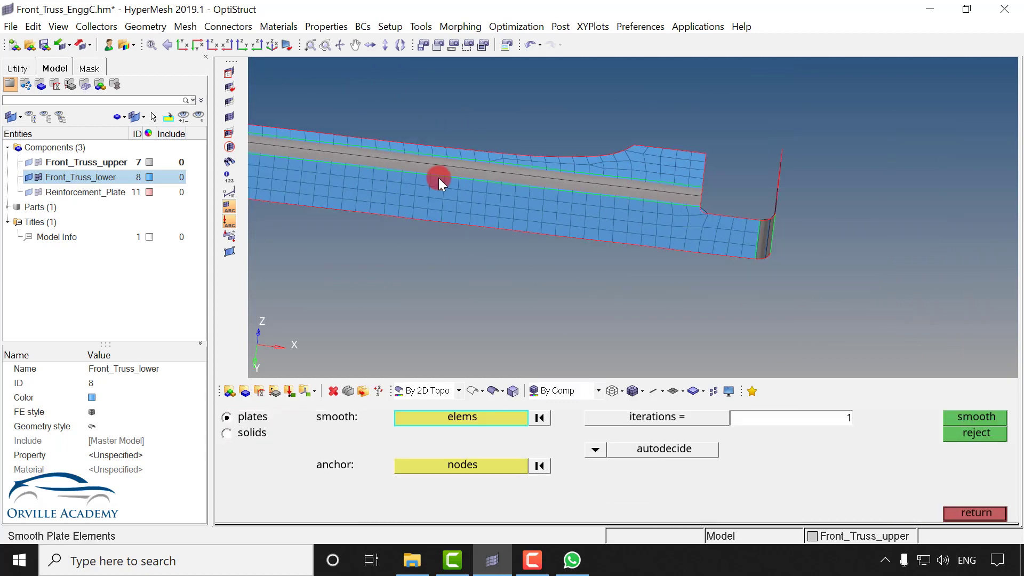
{"action": "left_click_drag", "start_coordinate": [357, 109], "coordinate": [864, 320], "text": "shift"}
{"action": "right_click_drag", "start_coordinate": [507, 212], "coordinate": [824, 228], "text": "ctrl"}
{"action": "scroll", "coordinate": [824, 228], "scroll_direction": "down", "scroll_amount": 2}
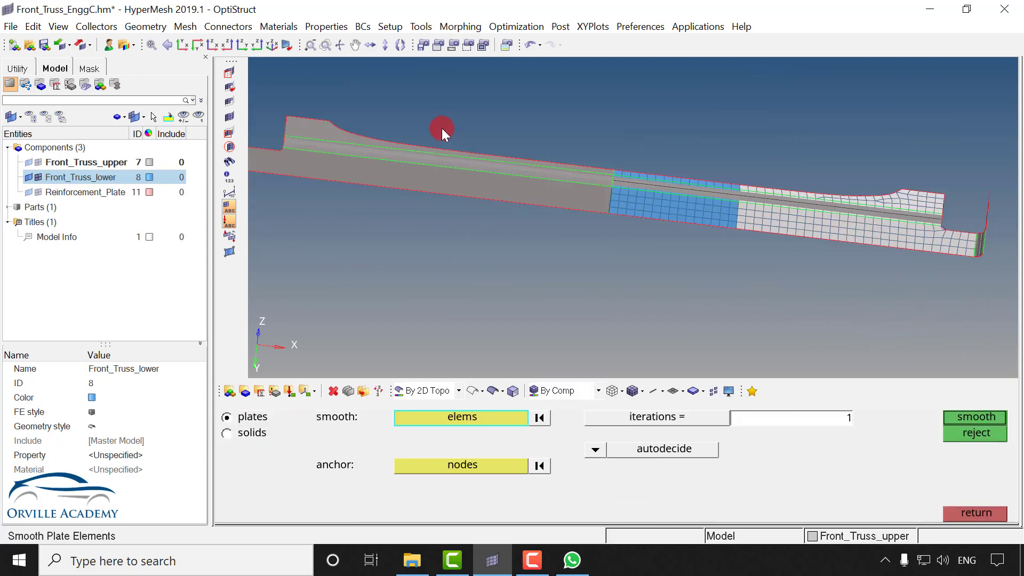
{"action": "left_click_drag", "start_coordinate": [441, 128], "coordinate": [929, 343], "text": "shift"}
{"action": "right_click_drag", "start_coordinate": [872, 314], "coordinate": [795, 312], "text": "ctrl"}
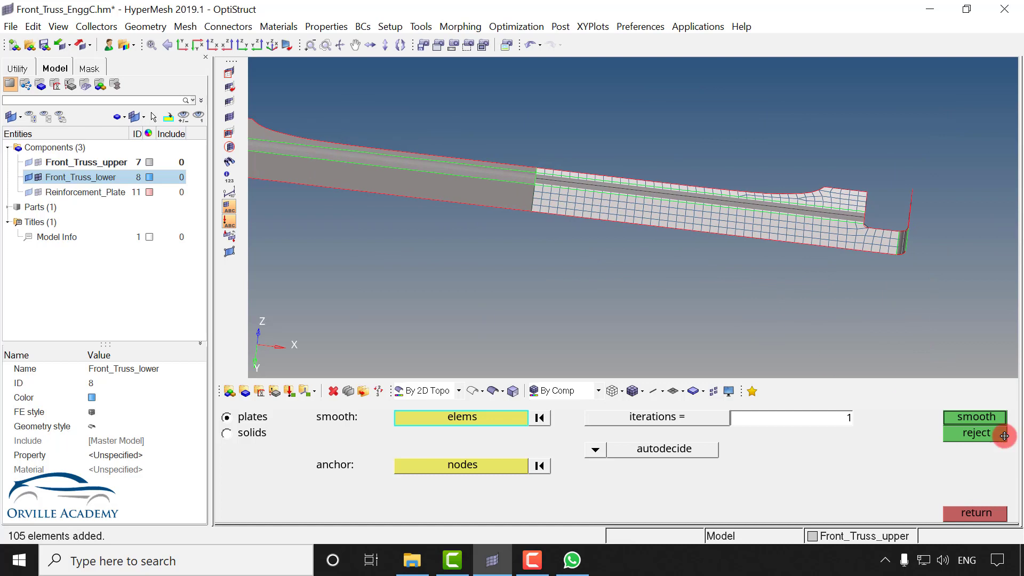
{"action": "left_click", "coordinate": [958, 416]}
{"action": "left_click", "coordinate": [958, 414]}
{"action": "left_click", "coordinate": [958, 414]}
{"action": "left_click", "coordinate": [958, 414]}
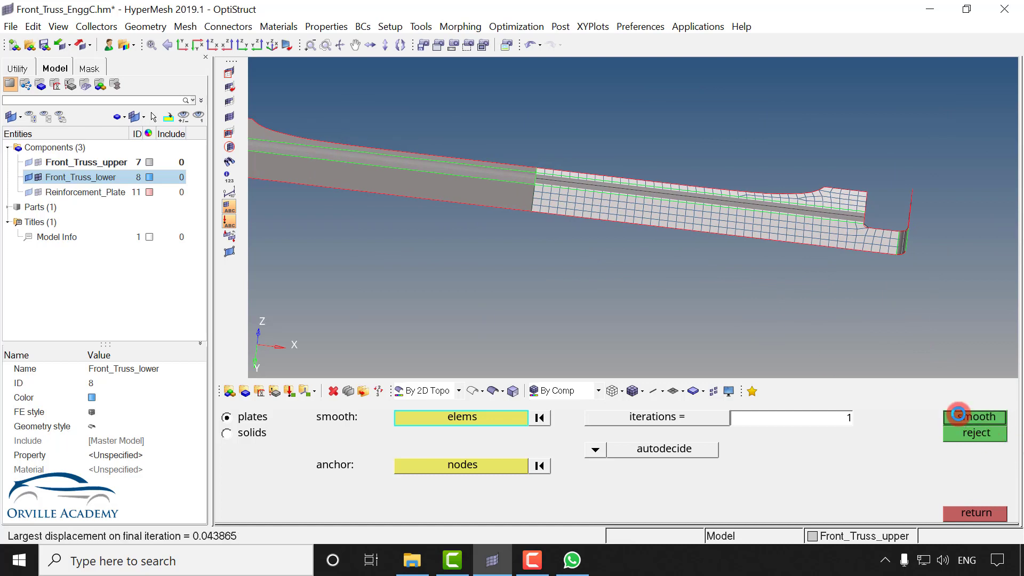
{"action": "left_click", "coordinate": [958, 415]}
{"action": "left_click", "coordinate": [971, 513]}
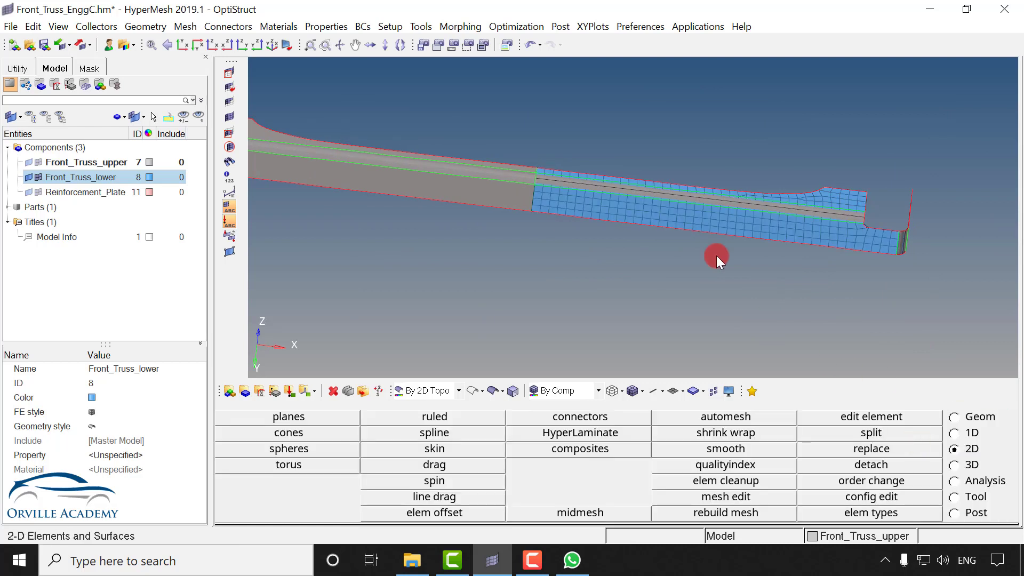
Step: Make Front_Truss_lower the current component
{"action": "scroll", "coordinate": [527, 198], "scroll_direction": "up", "scroll_amount": 2}
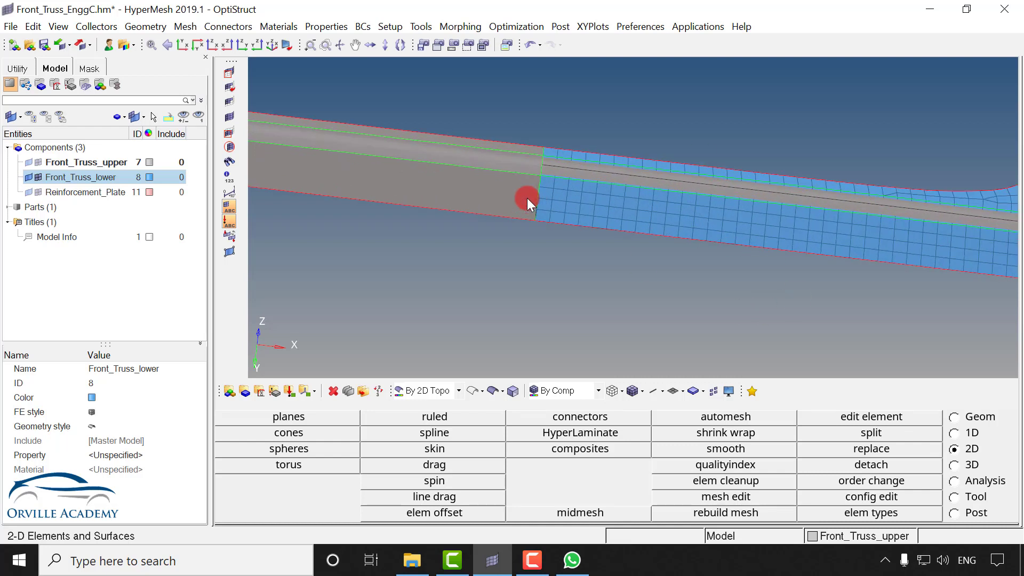
{"action": "left_click", "coordinate": [964, 499]}
{"action": "left_click", "coordinate": [830, 537]}
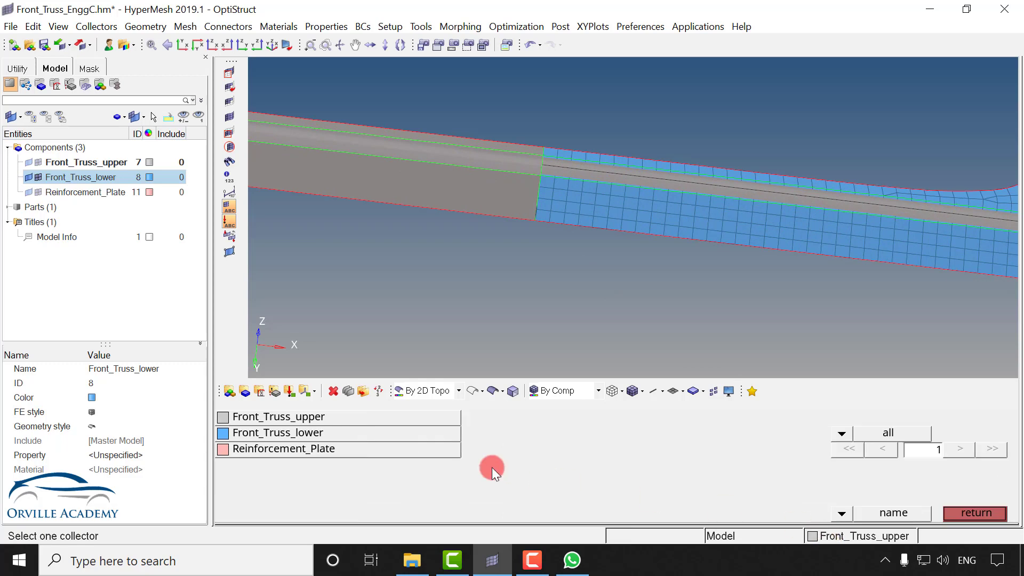
{"action": "left_click", "coordinate": [311, 432]}
Step: Start Reflect with all displayed elements selected and duplicate them
{"action": "left_click", "coordinate": [585, 460]}
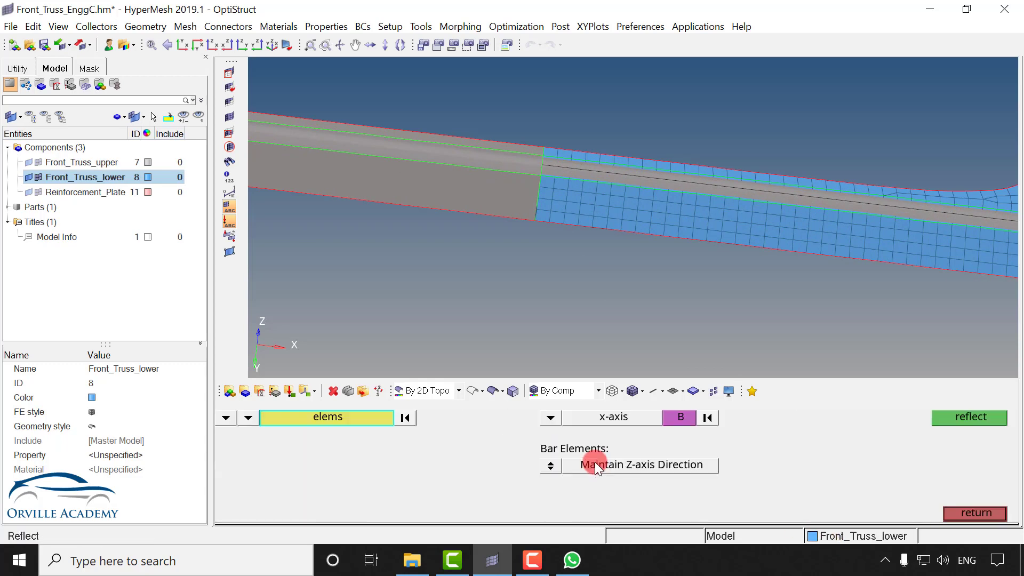
{"action": "left_click", "coordinate": [342, 418]}
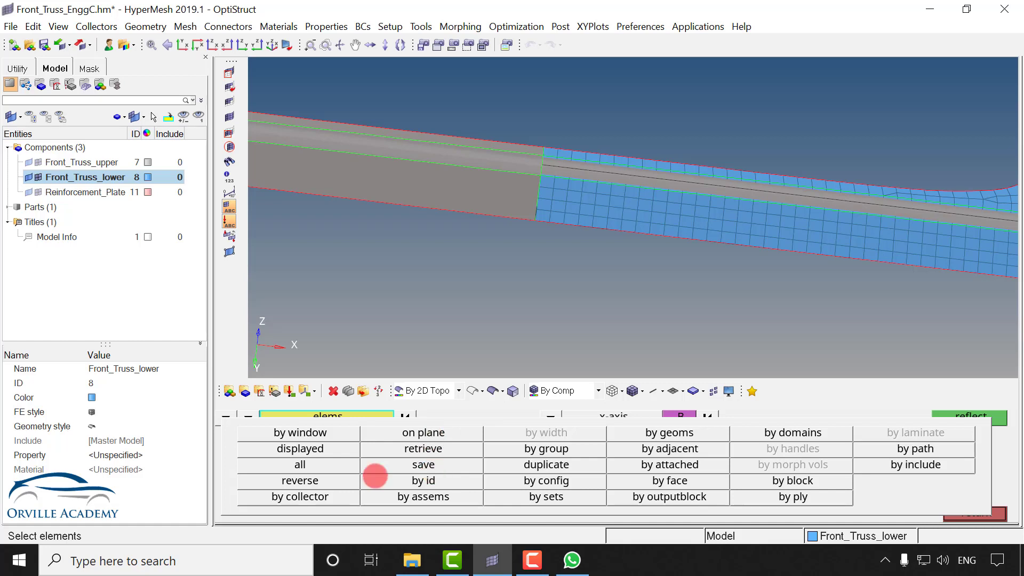
{"action": "left_click", "coordinate": [287, 448]}
{"action": "left_click", "coordinate": [340, 418]}
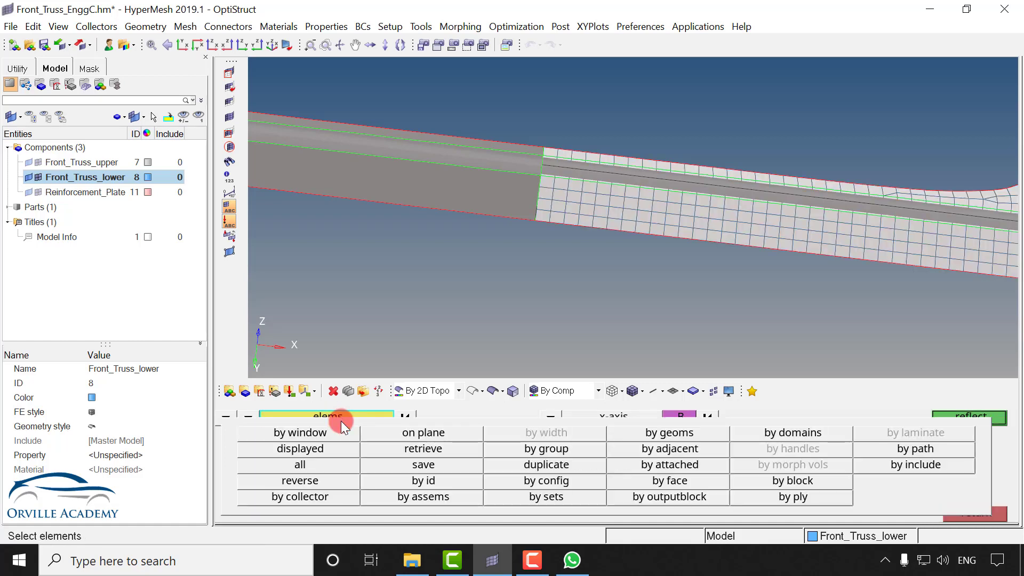
{"action": "left_click", "coordinate": [568, 466]}
{"action": "left_click", "coordinate": [280, 447]}
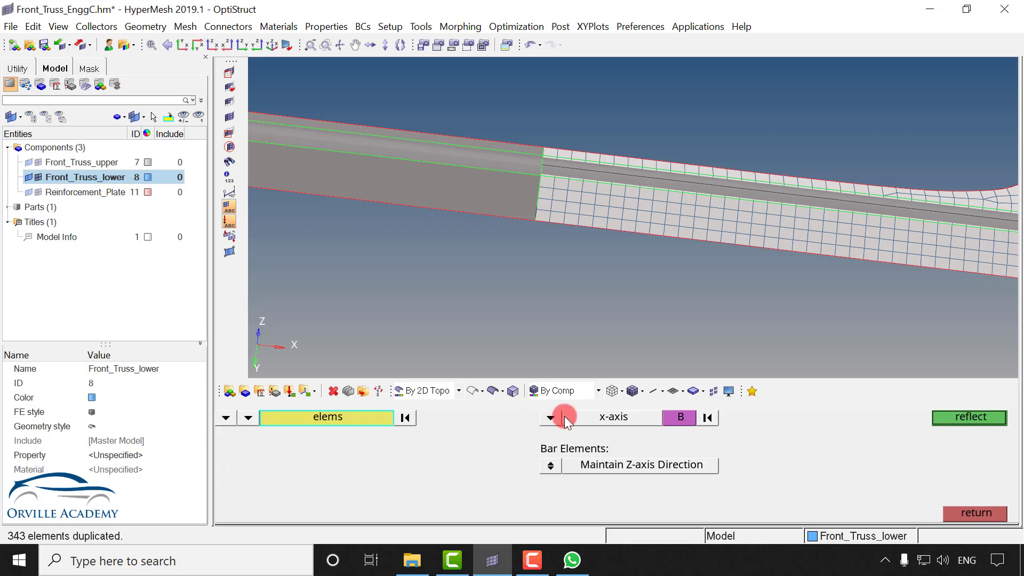
Step: Reflect the duplicated elements along the x-axis, using a base node on the truss's middle edge
{"action": "left_click", "coordinate": [680, 417]}
{"action": "left_click", "coordinate": [552, 241]}
{"action": "scroll", "coordinate": [552, 241], "scroll_direction": "up", "scroll_amount": 3, "text": "ctrl"}
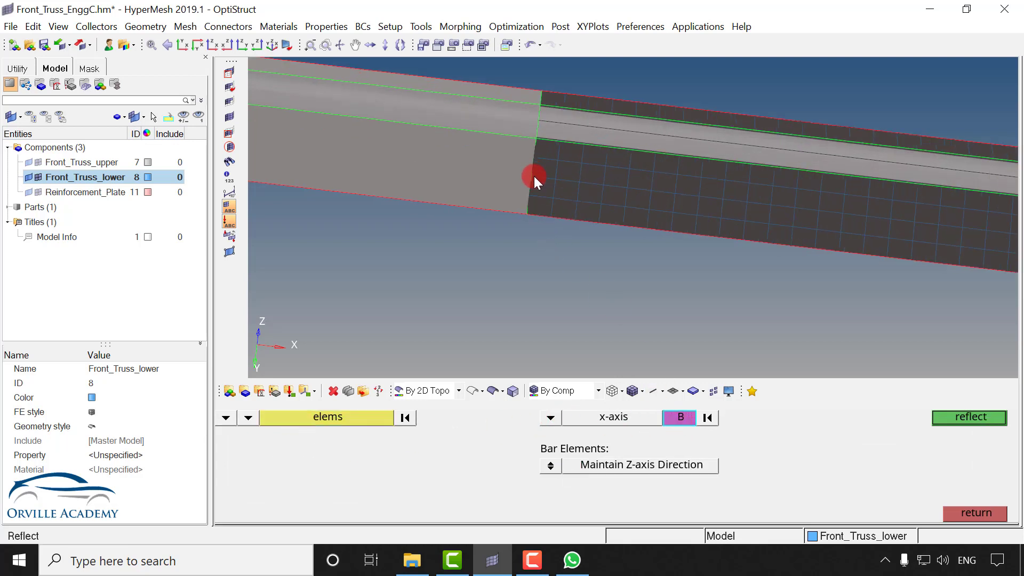
{"action": "left_click", "coordinate": [955, 417]}
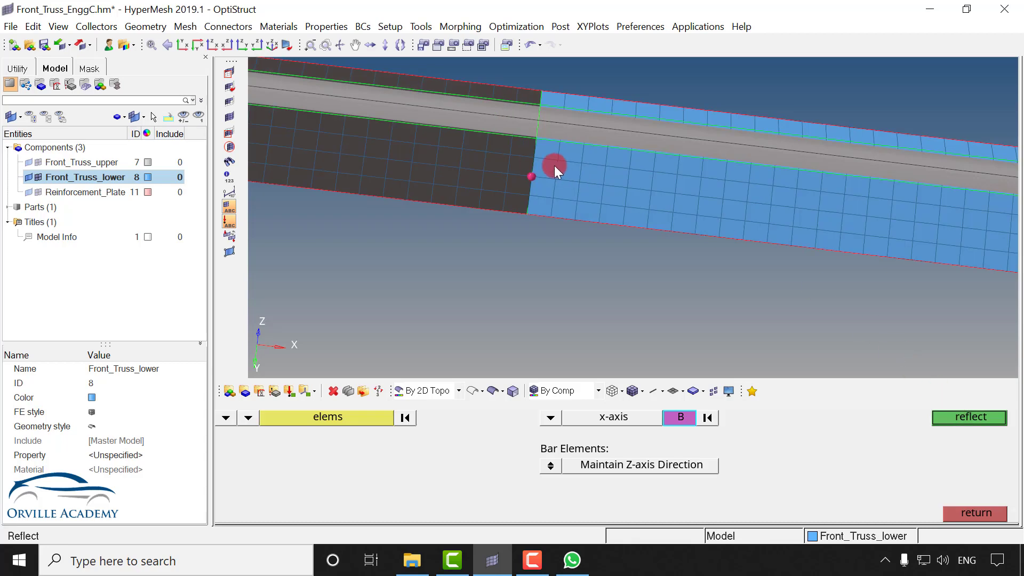
{"action": "right_click_drag", "start_coordinate": [555, 165], "coordinate": [683, 223], "text": "ctrl"}
{"action": "right_click_drag", "start_coordinate": [589, 232], "coordinate": [869, 281], "text": "ctrl"}
{"action": "right_click_drag", "start_coordinate": [383, 205], "coordinate": [288, 203], "text": "ctrl"}
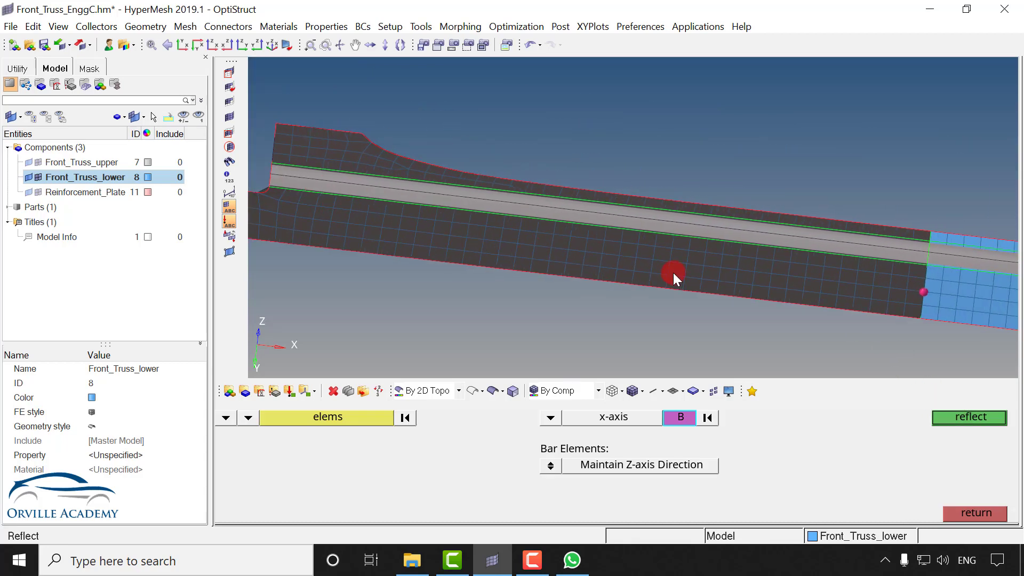
{"action": "right_click_drag", "start_coordinate": [674, 275], "coordinate": [451, 247], "text": "ctrl"}
{"action": "left_click", "coordinate": [960, 511]}
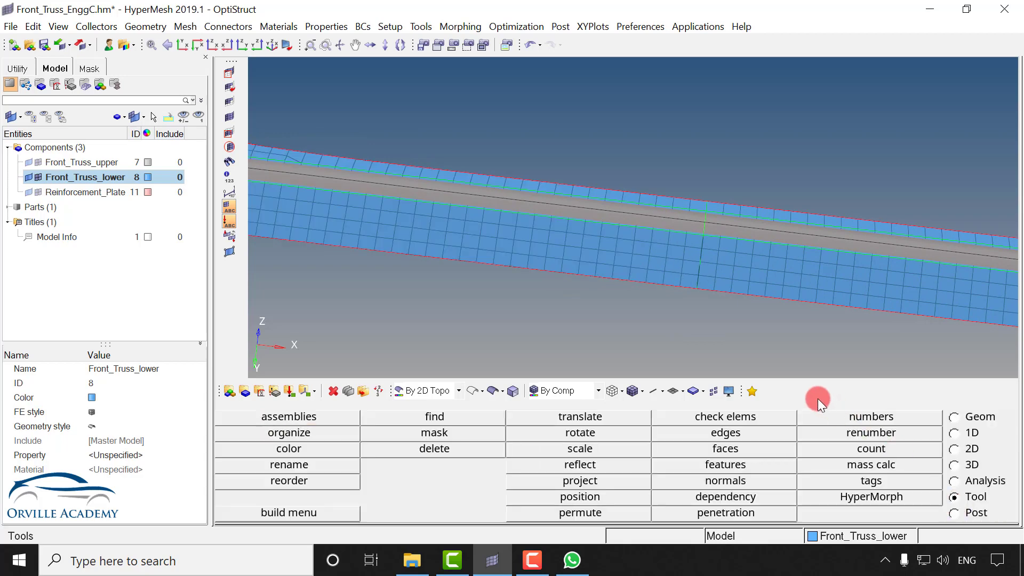
Step: Equivalence the coincident nodes along the middle seam of Front_Truss_lower with a tolerance of 0.010, previewing them first
{"action": "key", "text": "shift+F3"}
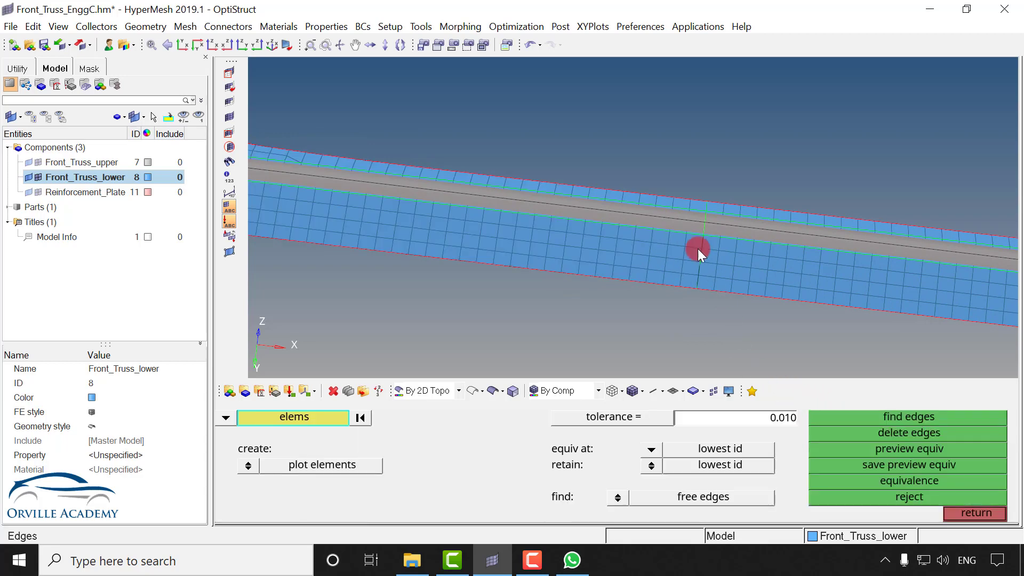
{"action": "left_click_drag", "start_coordinate": [615, 191], "coordinate": [772, 338], "text": "shift"}
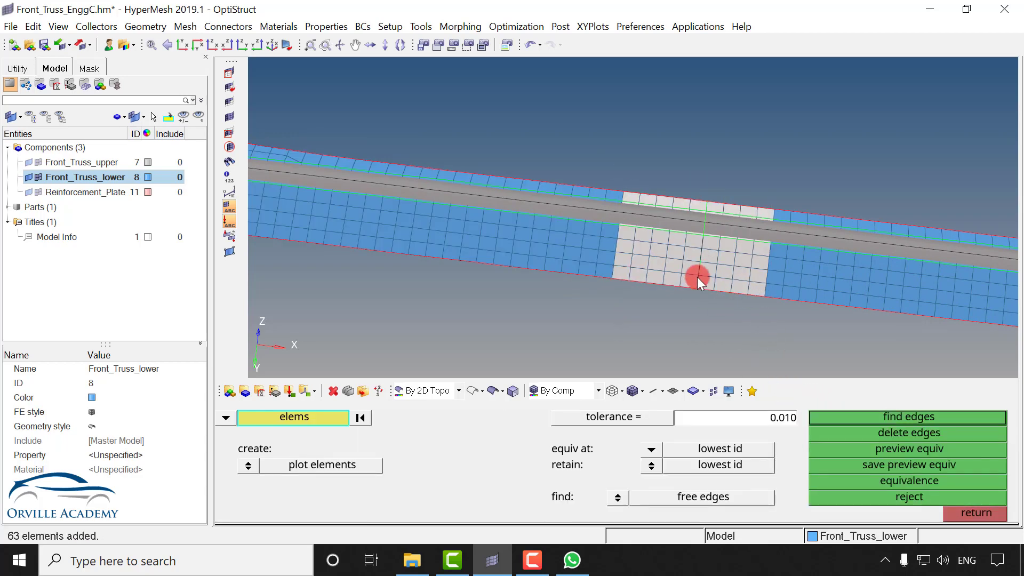
{"action": "left_click", "coordinate": [903, 448]}
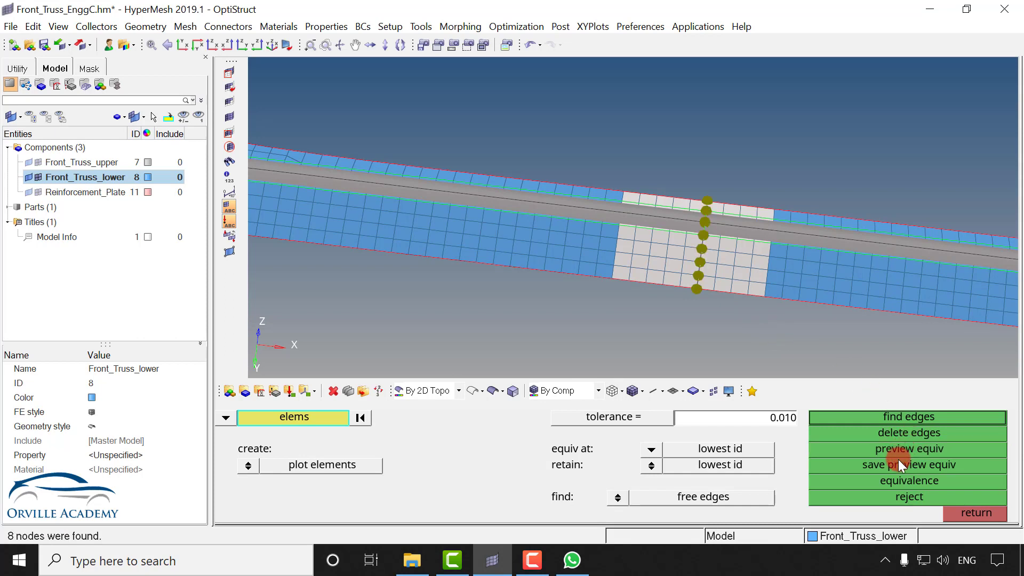
{"action": "left_click", "coordinate": [907, 481]}
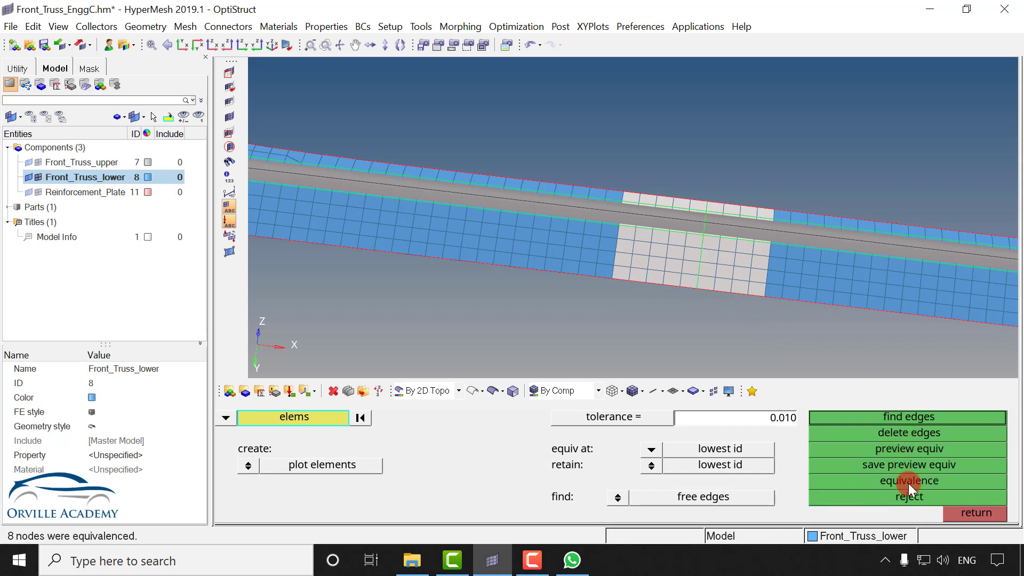
{"action": "left_click", "coordinate": [966, 510]}
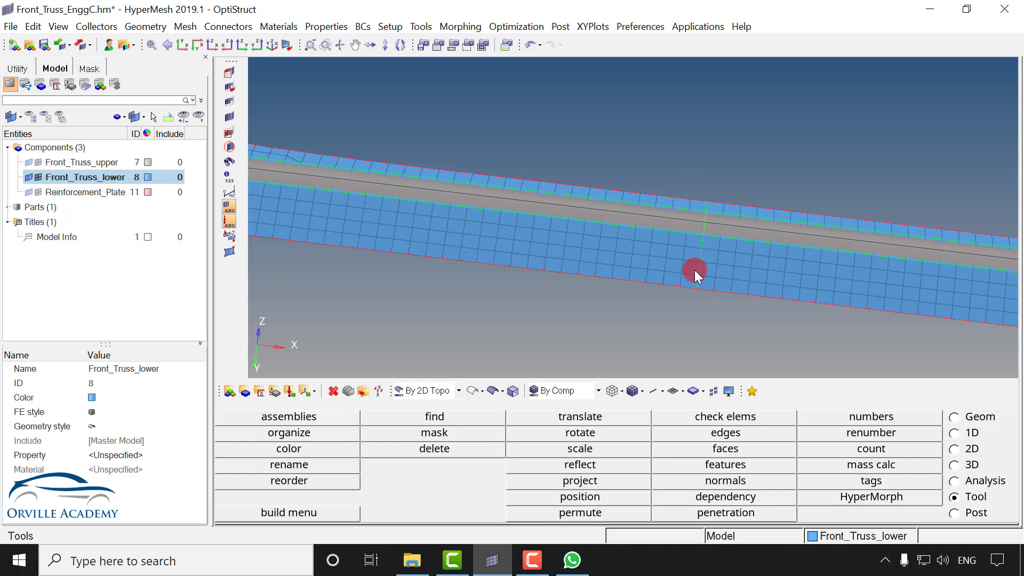
Step: Colour the elements by element quality and check the whole Front_Truss_lower mesh in isometric view
{"action": "left_click", "coordinate": [599, 391]}
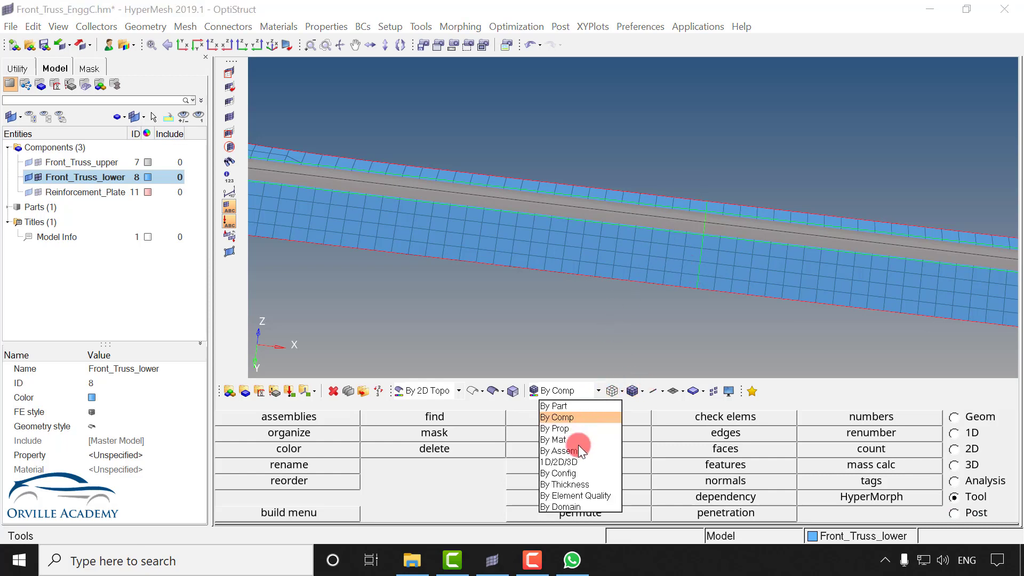
{"action": "left_click", "coordinate": [566, 495]}
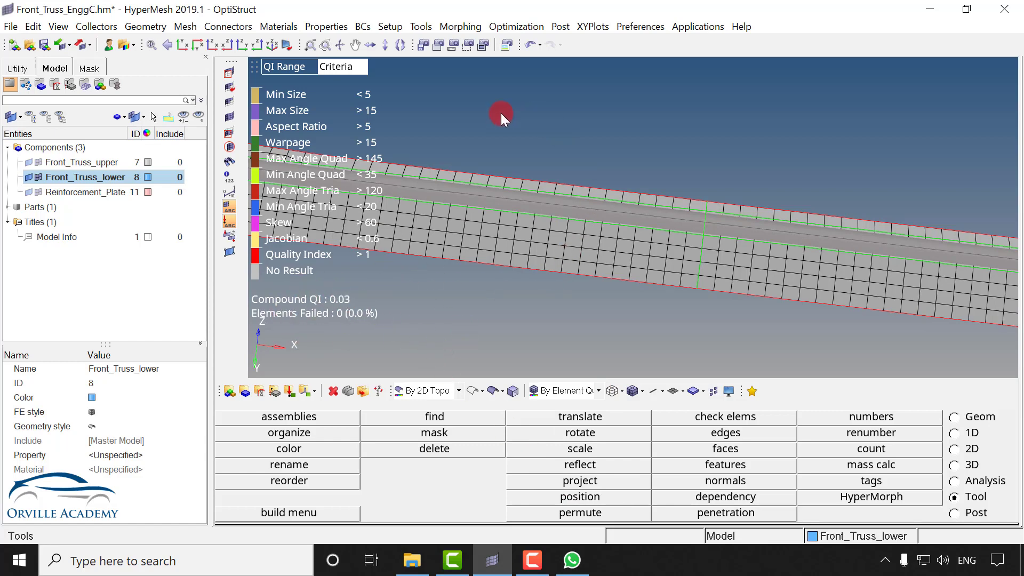
{"action": "left_click", "coordinate": [273, 47]}
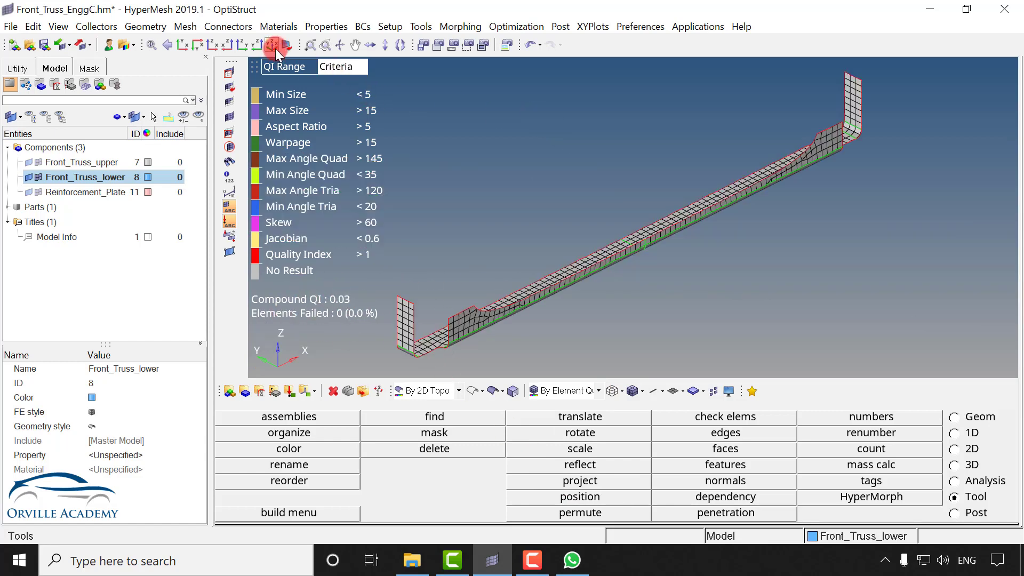